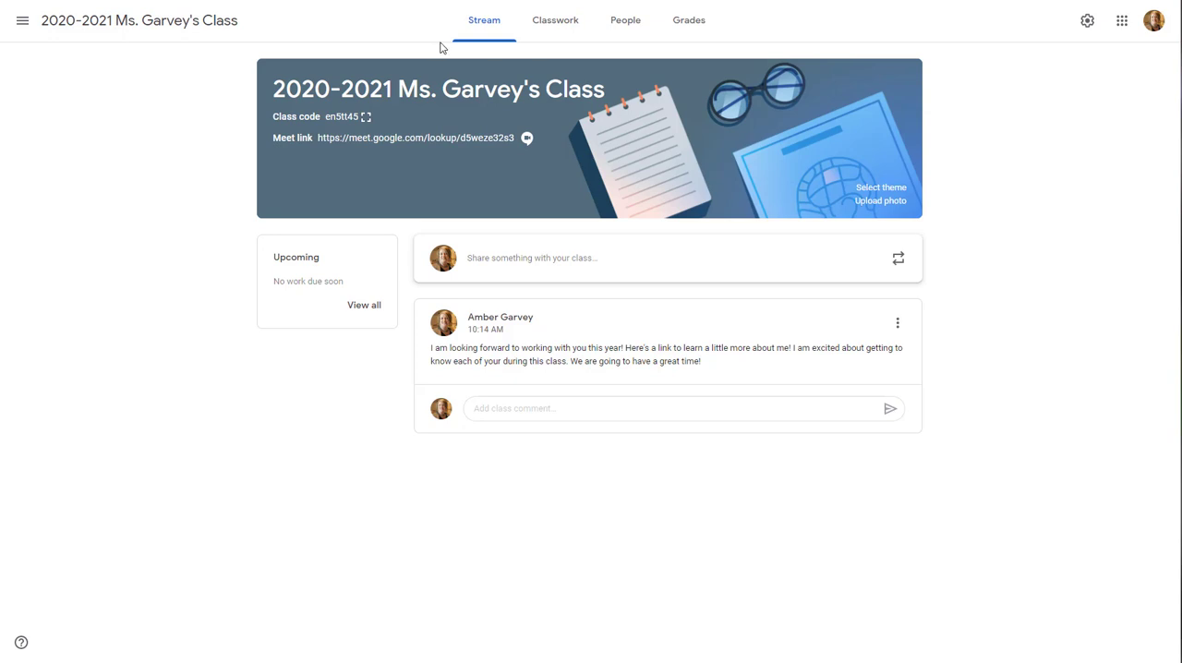
# Open the Grades page and the class settings, and examine the available overall grade calculation options
pyautogui.click(689, 25)
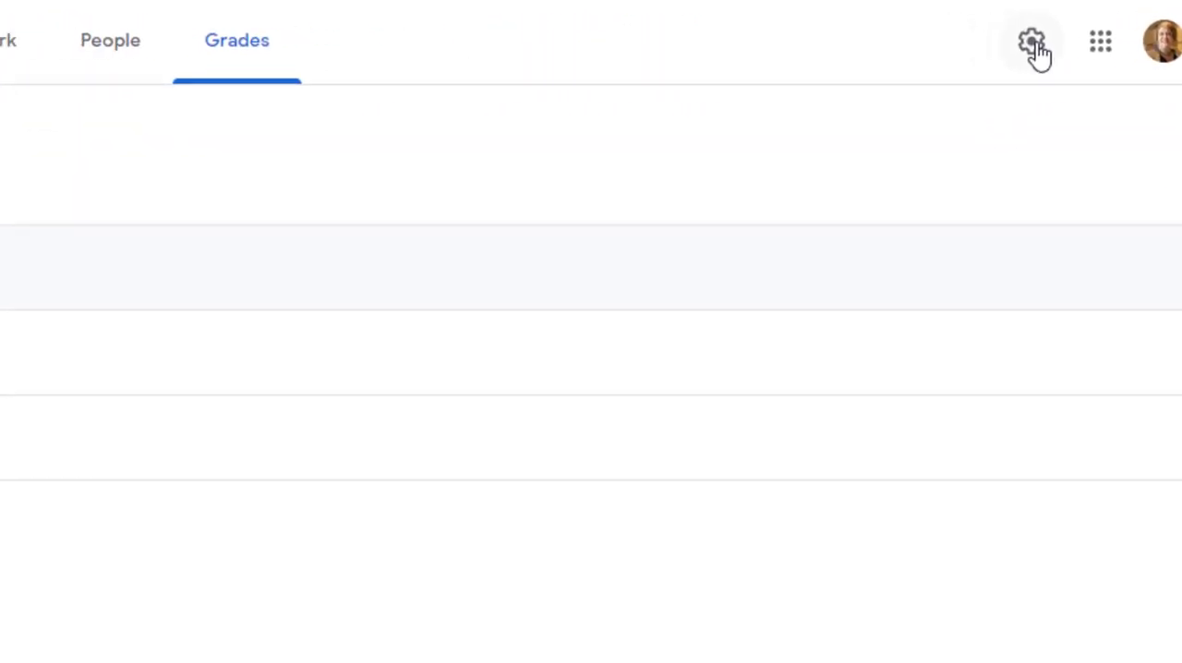
pyautogui.click(969, 50)
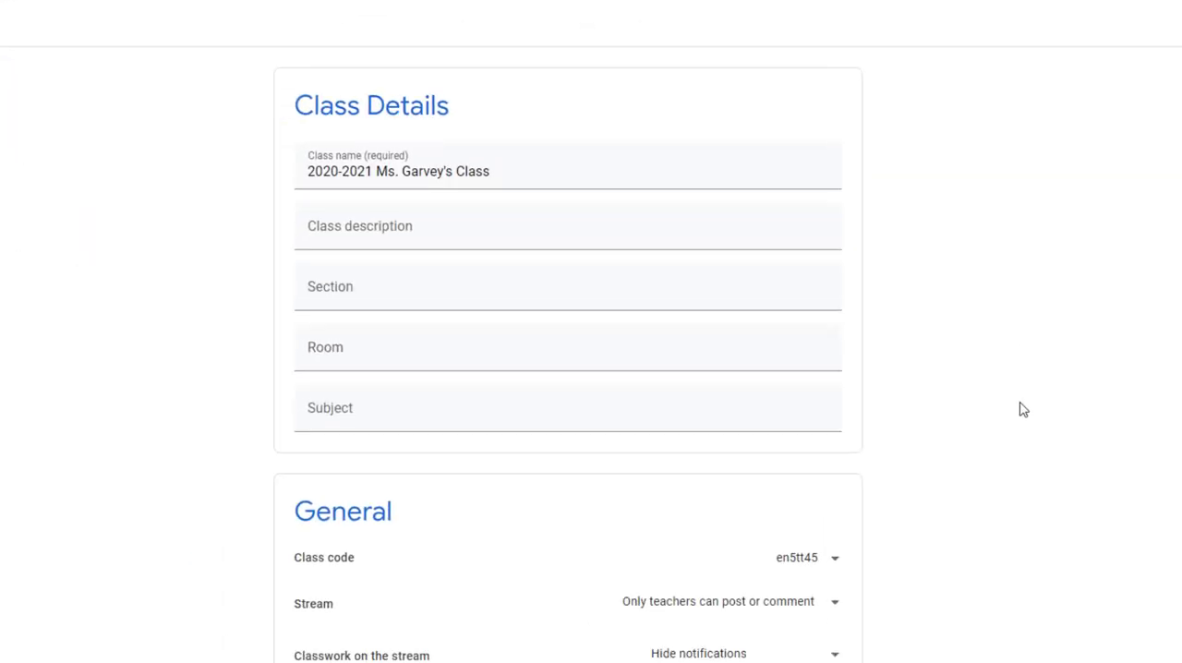
pyautogui.scroll(-6, 1023, 409)
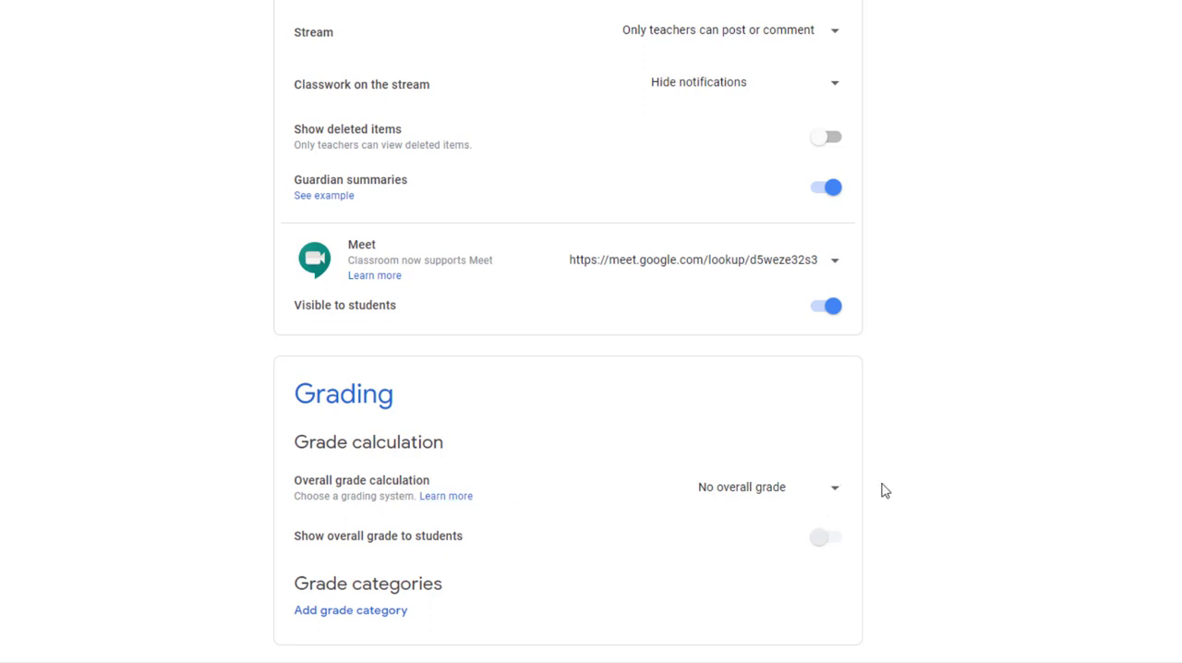
pyautogui.click(836, 489)
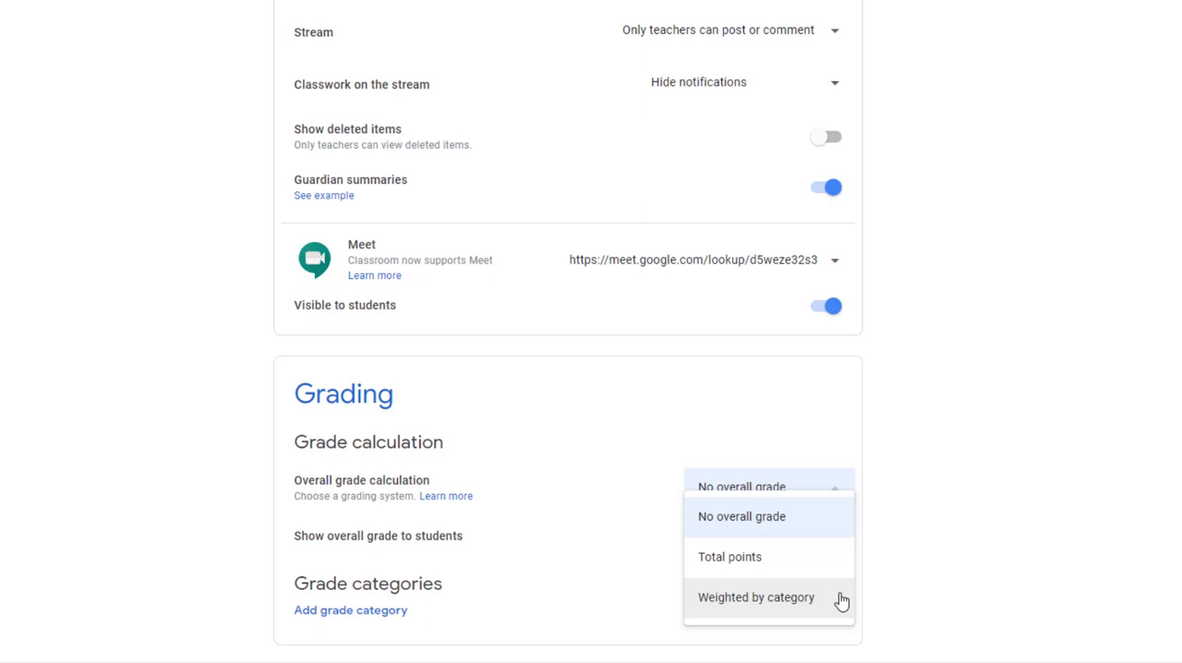
pyautogui.click(1027, 359)
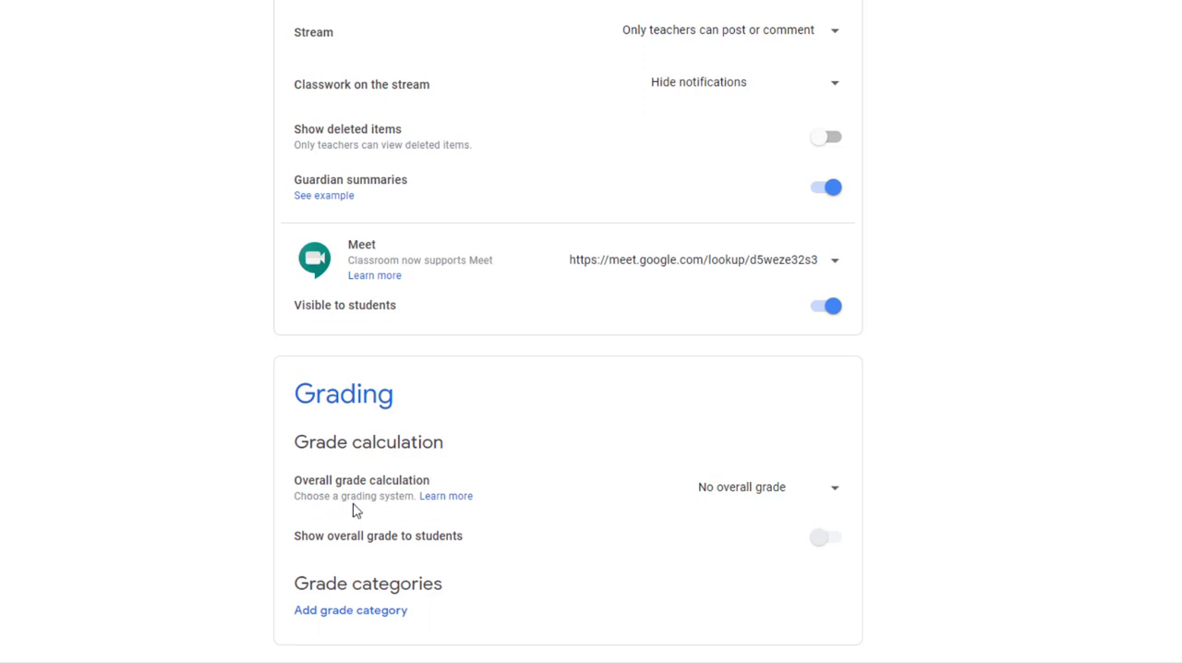
# Read the help article's explanations and example tables for total points grading and weighted by category grading
pyautogui.click(455, 505)
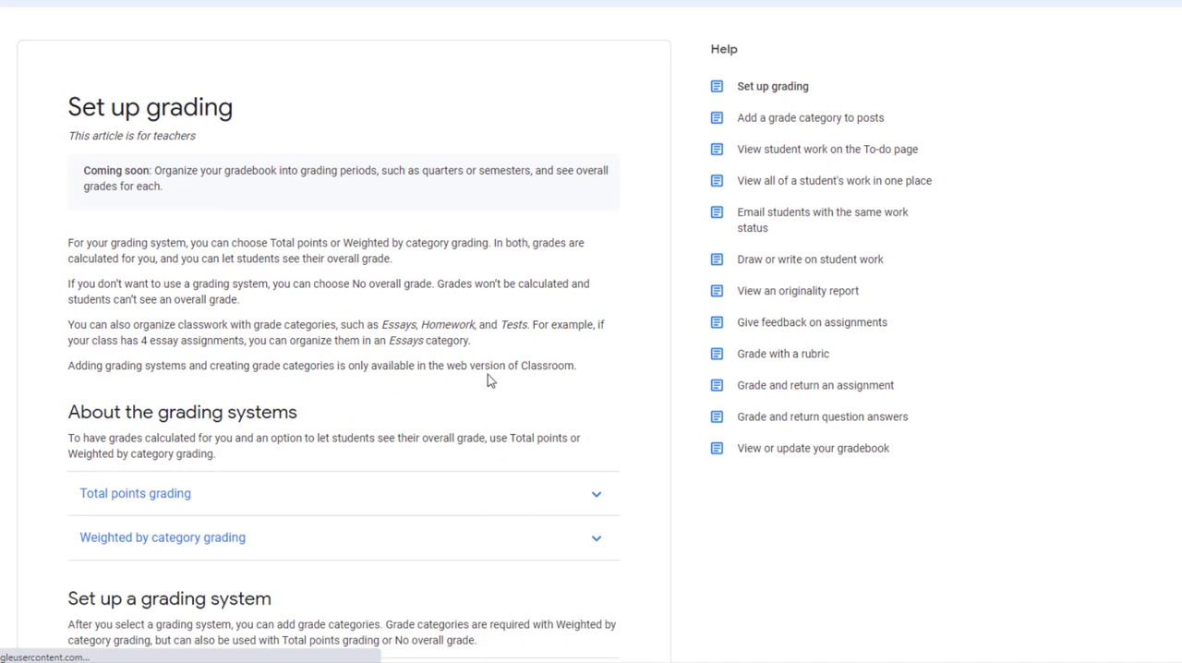
pyautogui.scroll(-3, 489, 370)
pyautogui.click(597, 262)
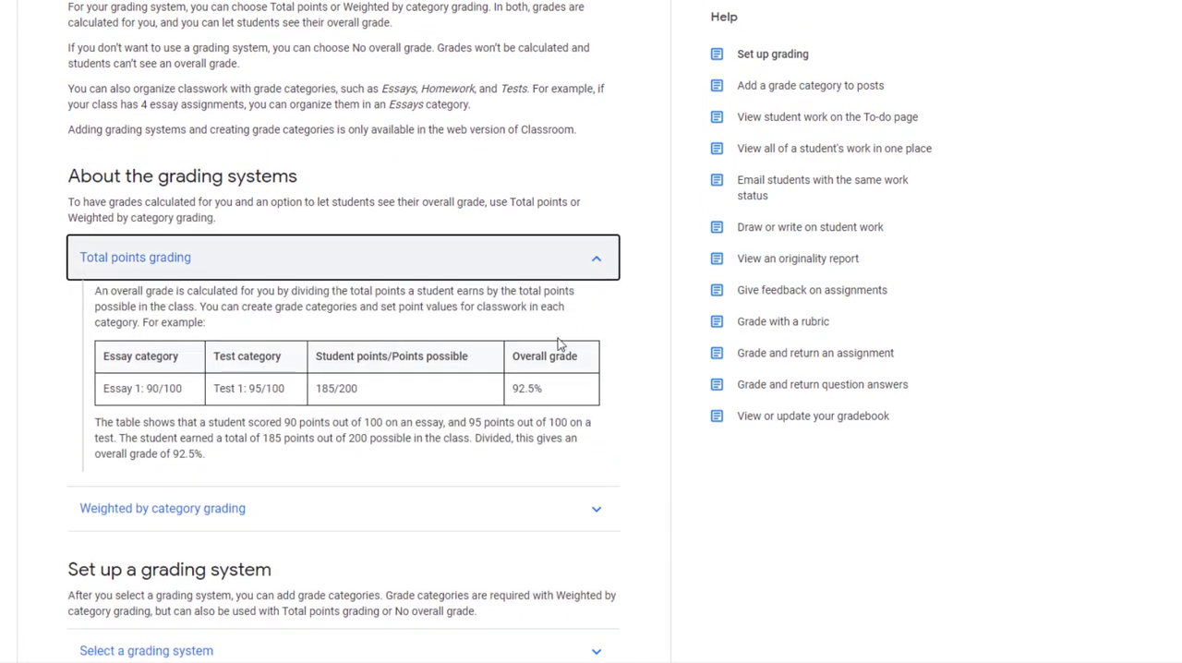
pyautogui.click(214, 519)
pyautogui.scroll(-3, 582, 522)
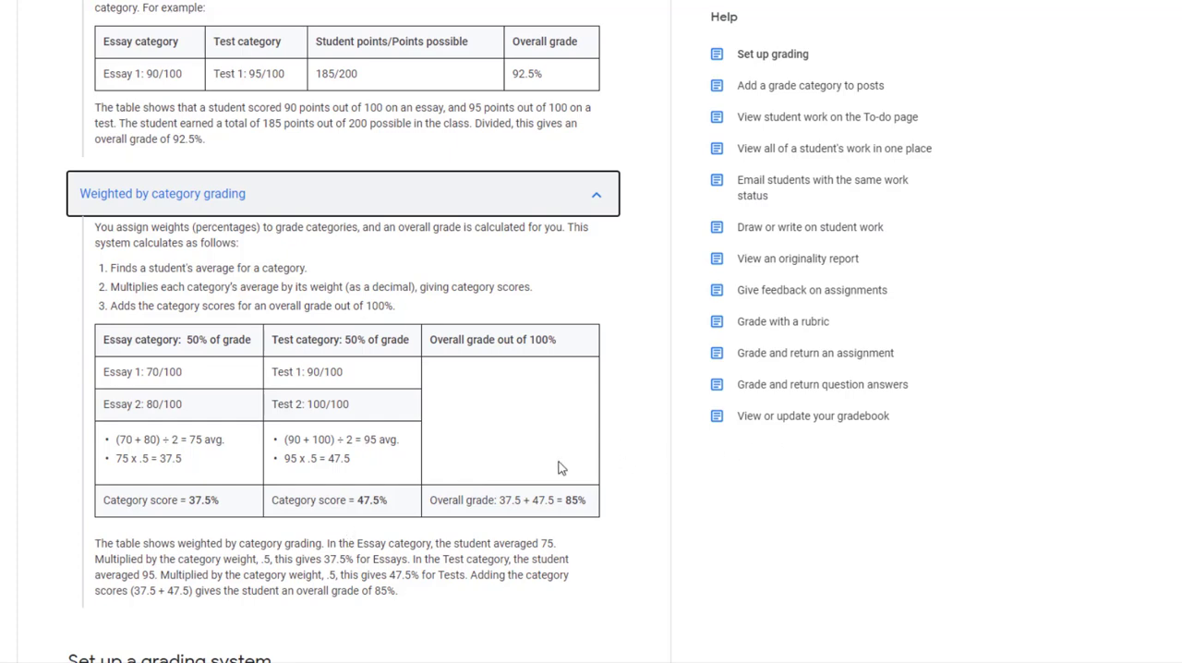
pyautogui.scroll(5, 560, 468)
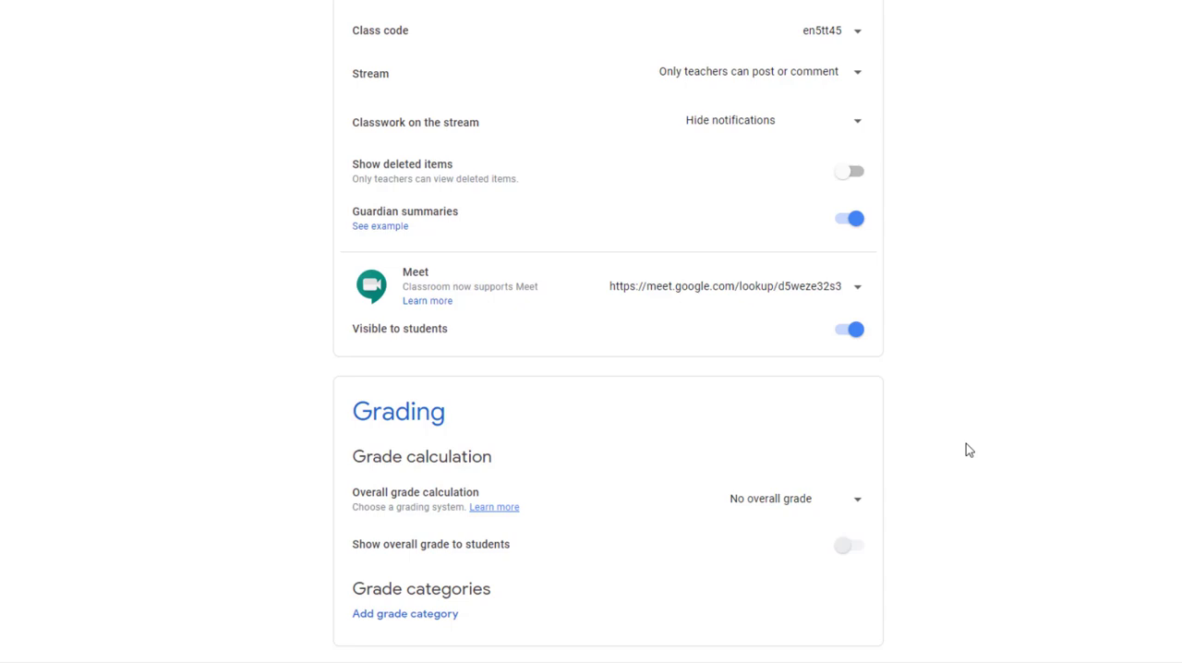
# Add grade categories Essay (50 points), Homework (10), Quiz (10) and Exam (30), and set the overall grade calculation to Total points
pyautogui.click(382, 613)
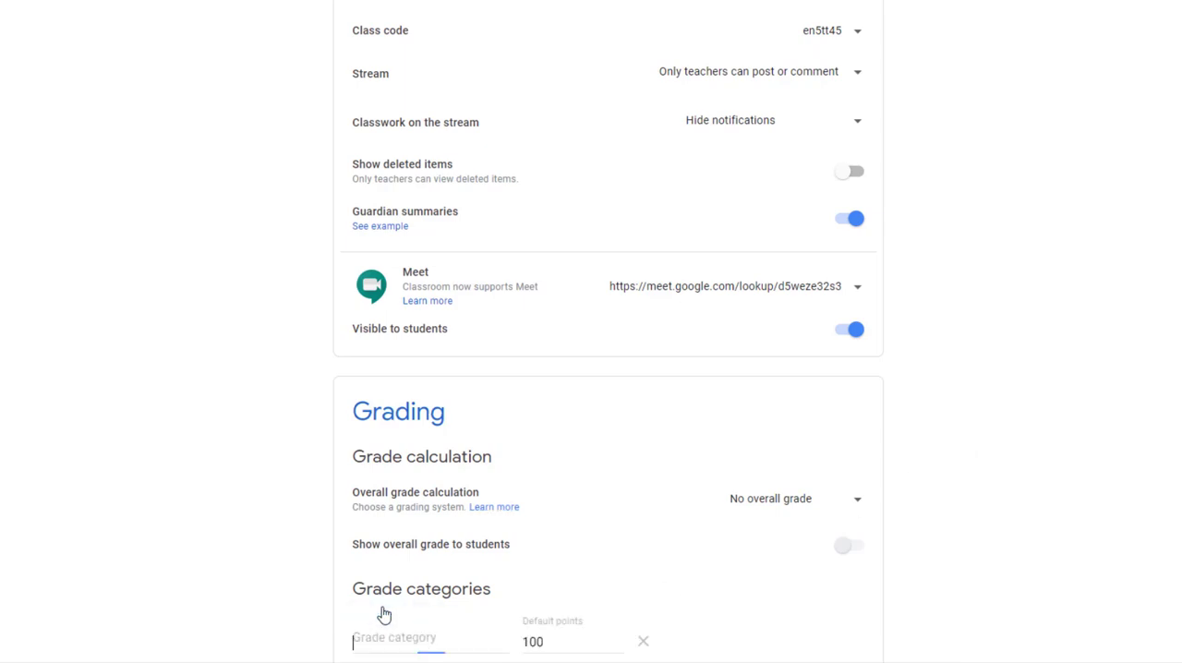
pyautogui.scroll(-1, 1047, 293)
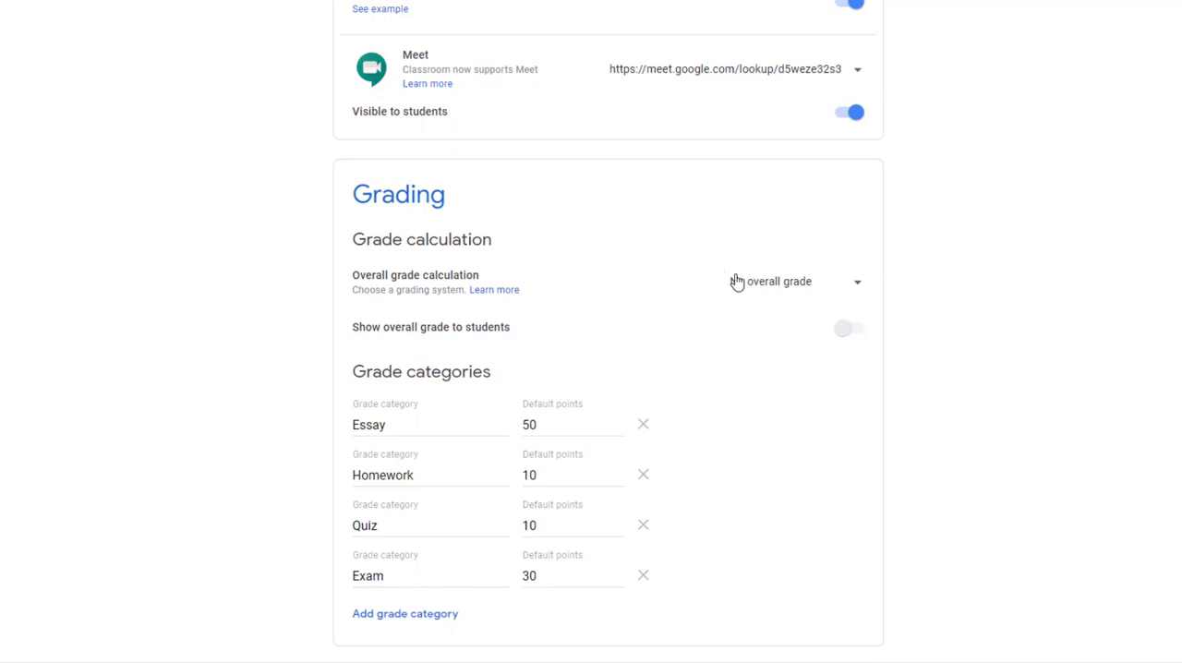
pyautogui.click(846, 285)
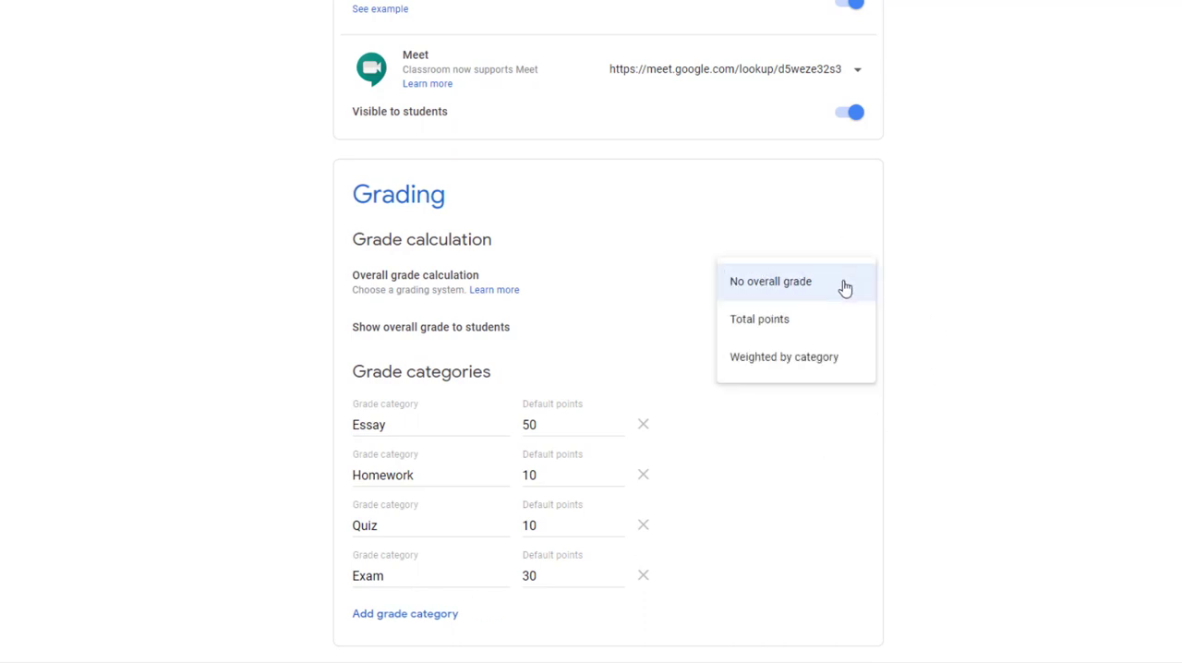
pyautogui.click(812, 319)
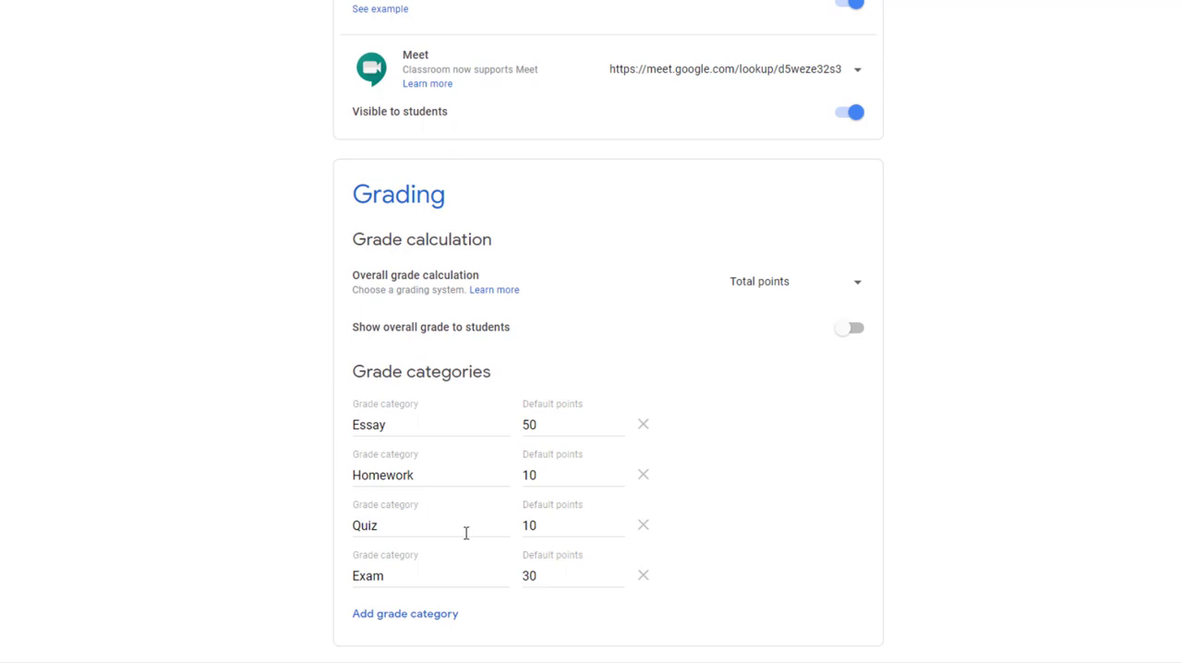
# Change the overall grade calculation to Weighted by category with Essay 50%, Homework 10%, Quiz 10% and Exam 30%, and save the class settings
pyautogui.click(861, 282)
pyautogui.click(817, 319)
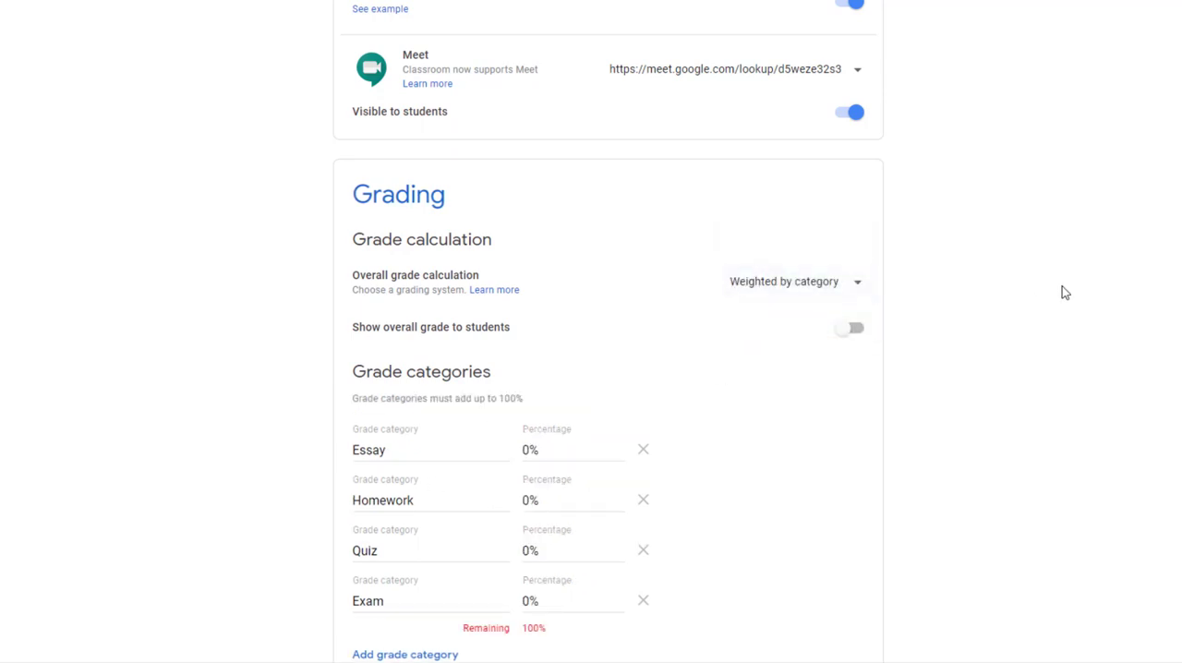
pyautogui.scroll(-1, 1062, 292)
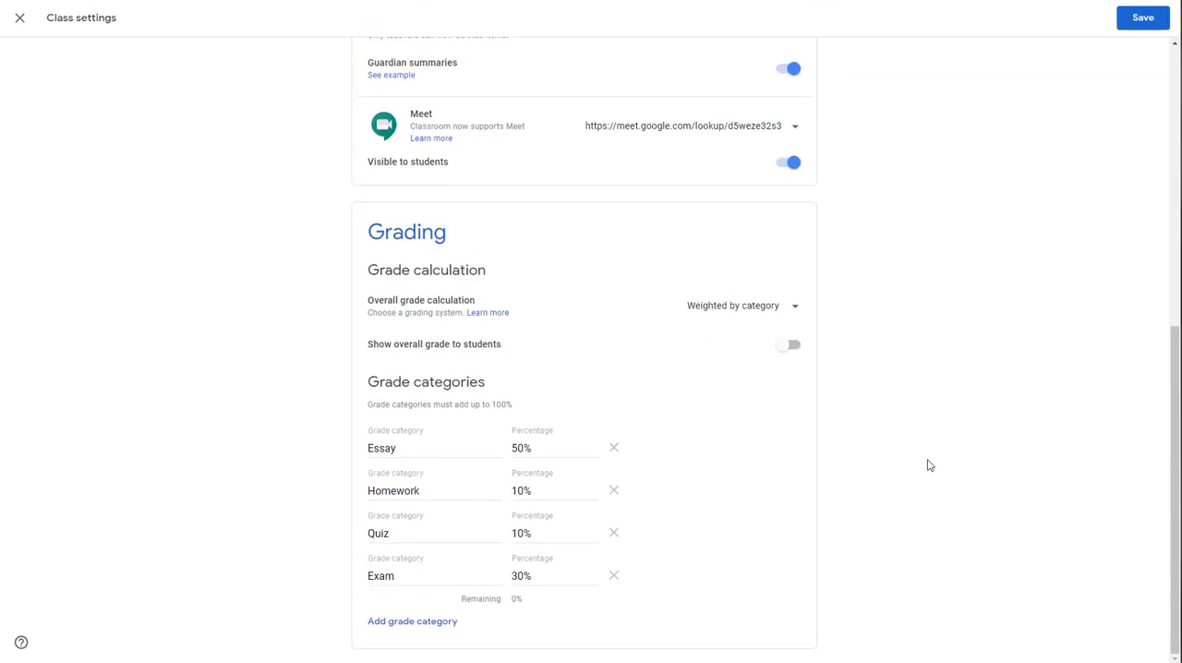
pyautogui.click(786, 317)
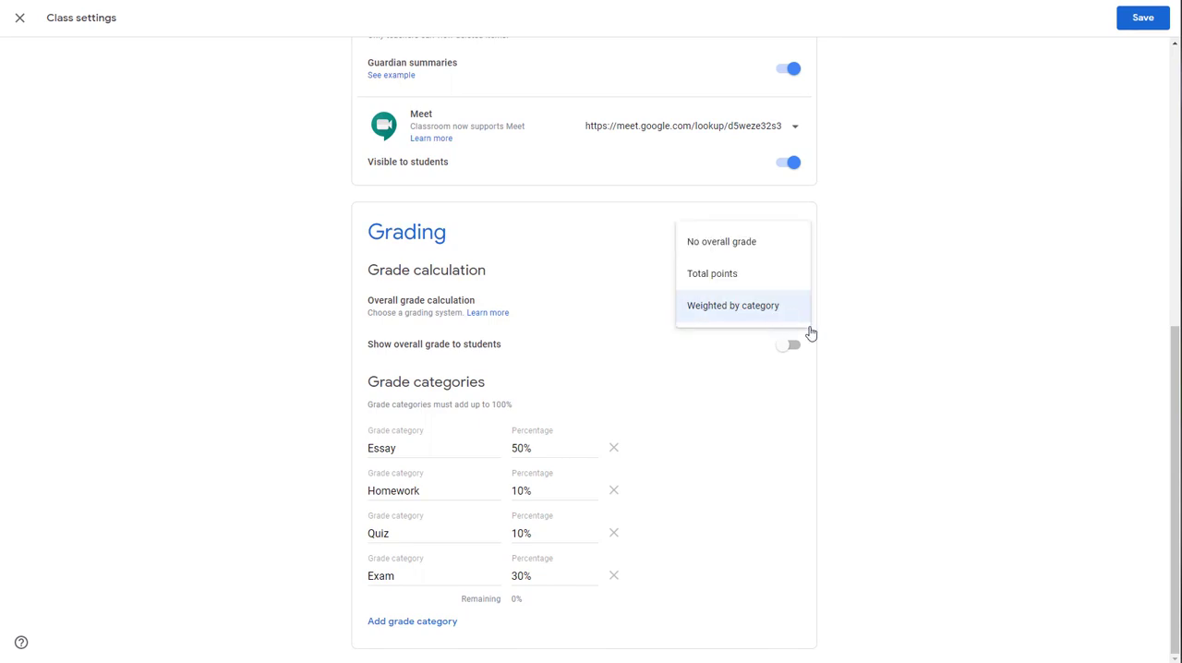
pyautogui.click(977, 370)
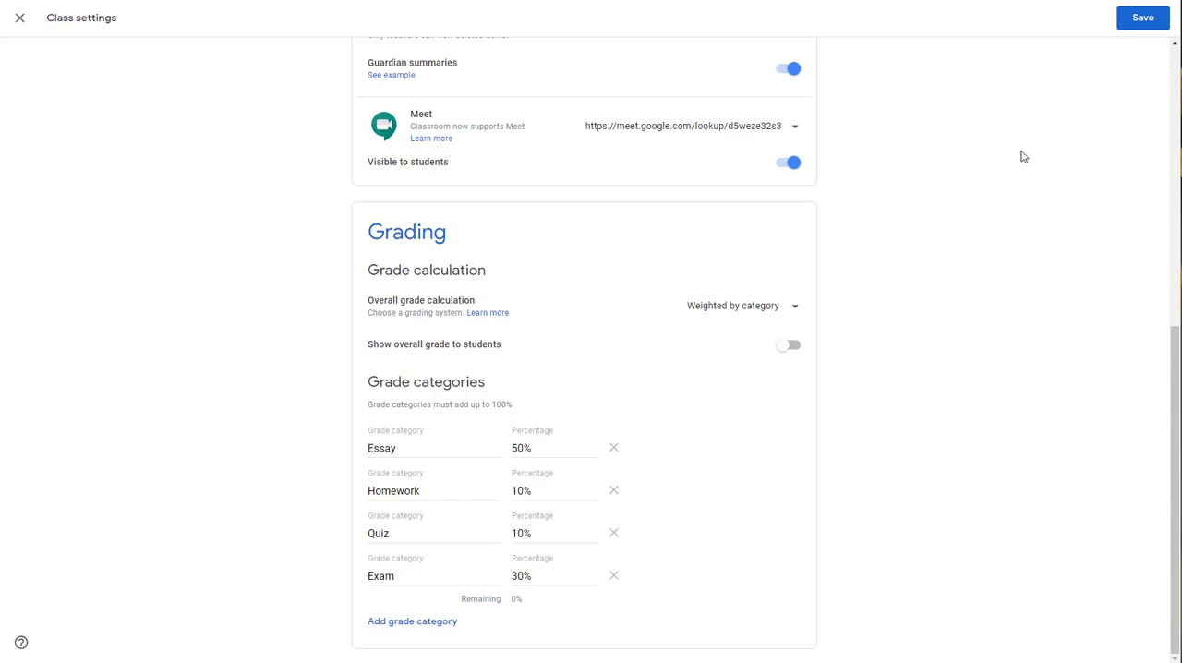
pyautogui.click(1140, 20)
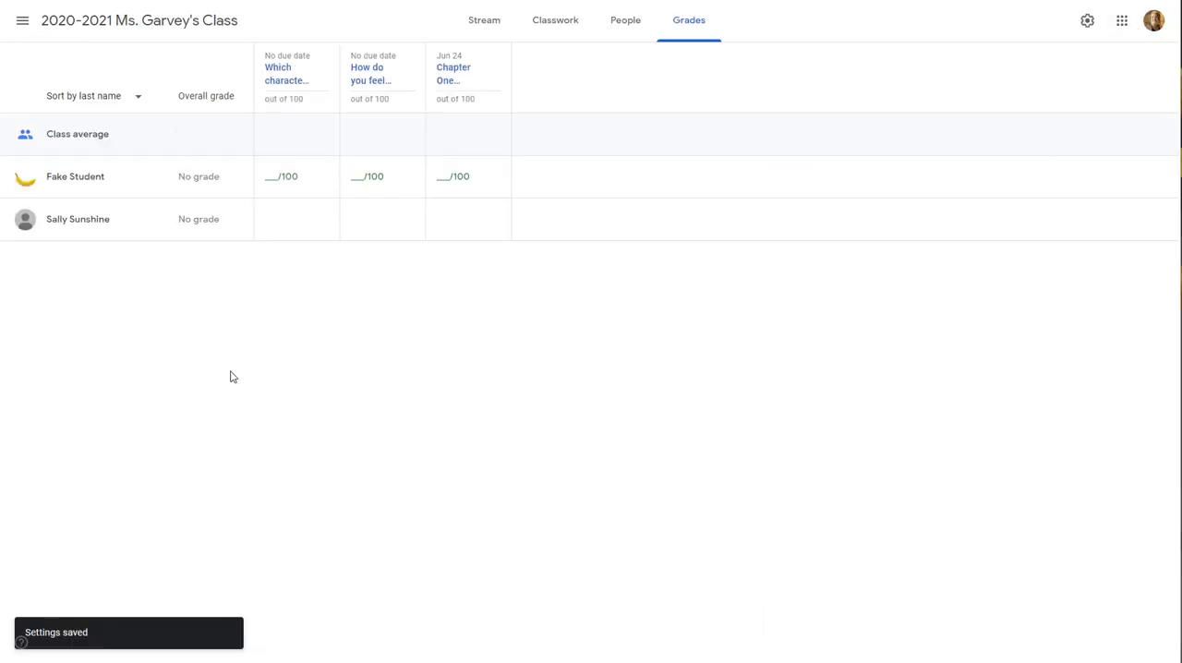
# Edit the Chapter One Reflection assignment in the classwork to use the Essay grade category, and save it
pyautogui.click(544, 35)
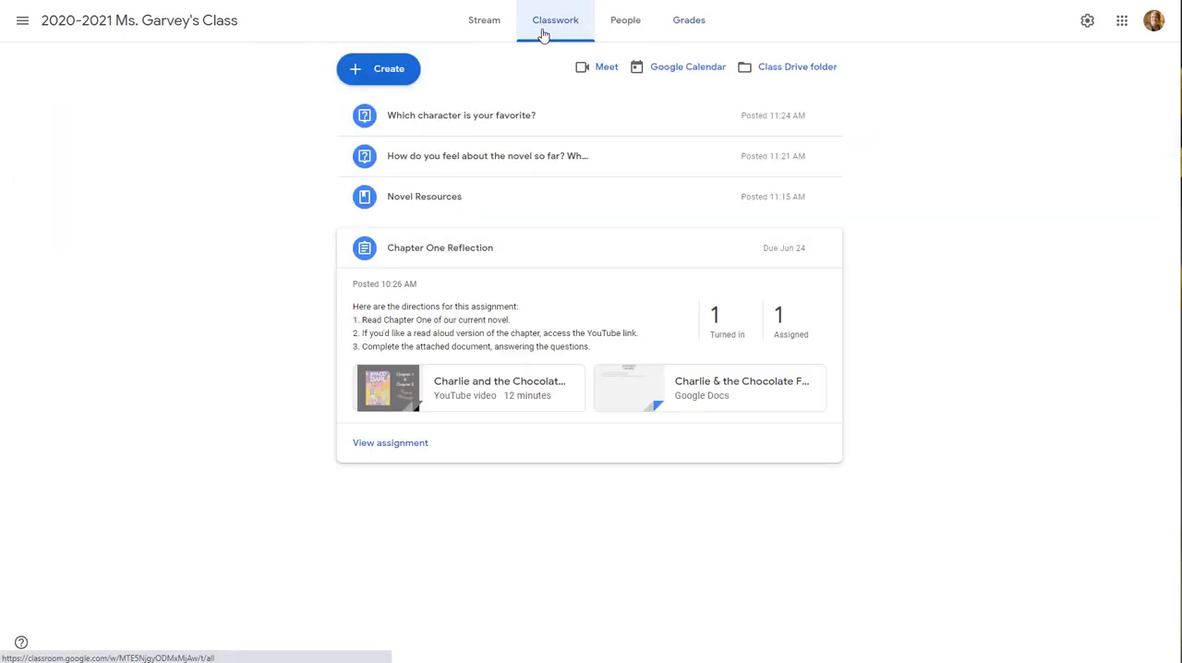
pyautogui.click(469, 255)
pyautogui.click(491, 253)
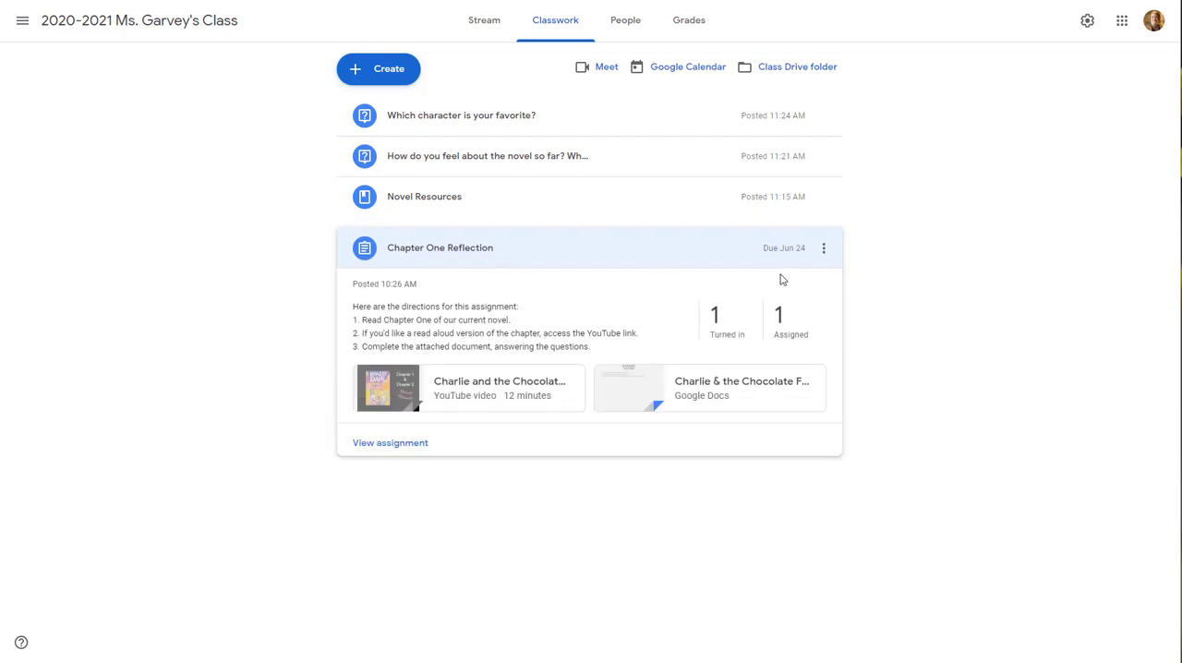
pyautogui.click(824, 250)
pyautogui.click(818, 281)
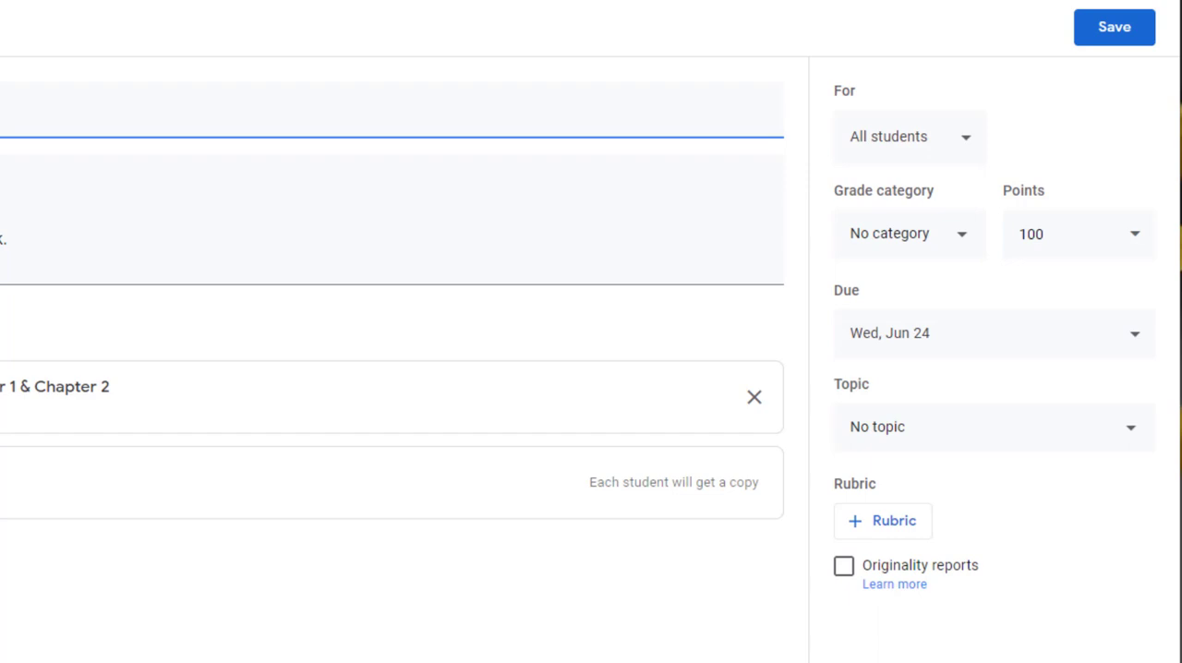
pyautogui.click(965, 242)
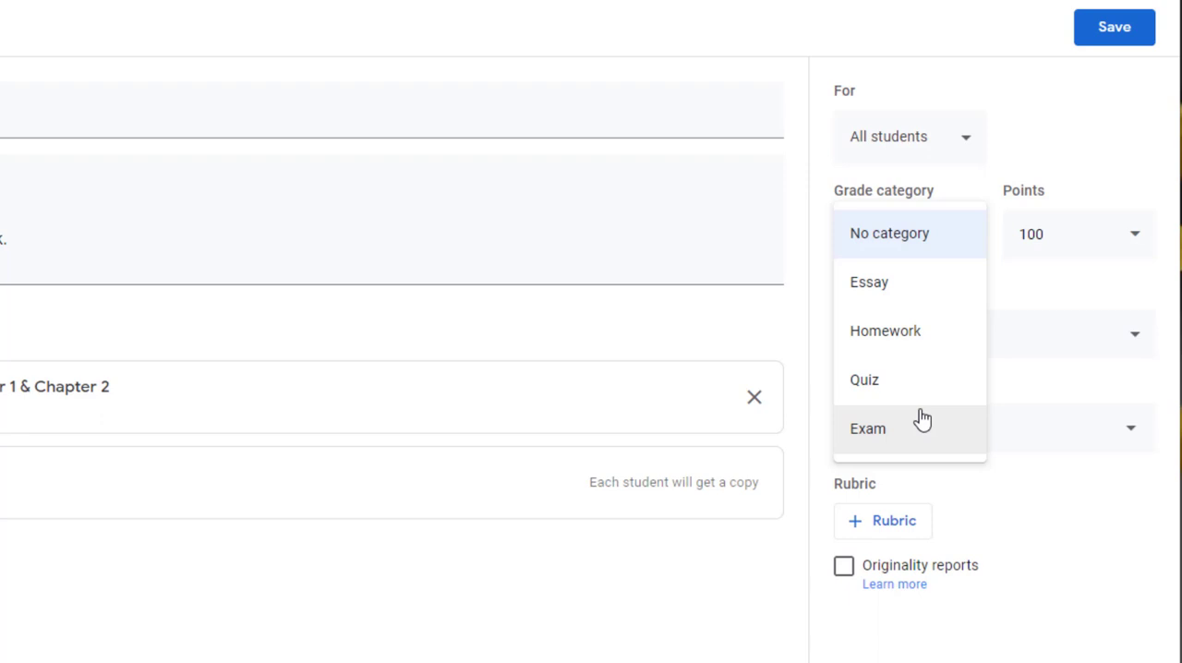
pyautogui.click(914, 296)
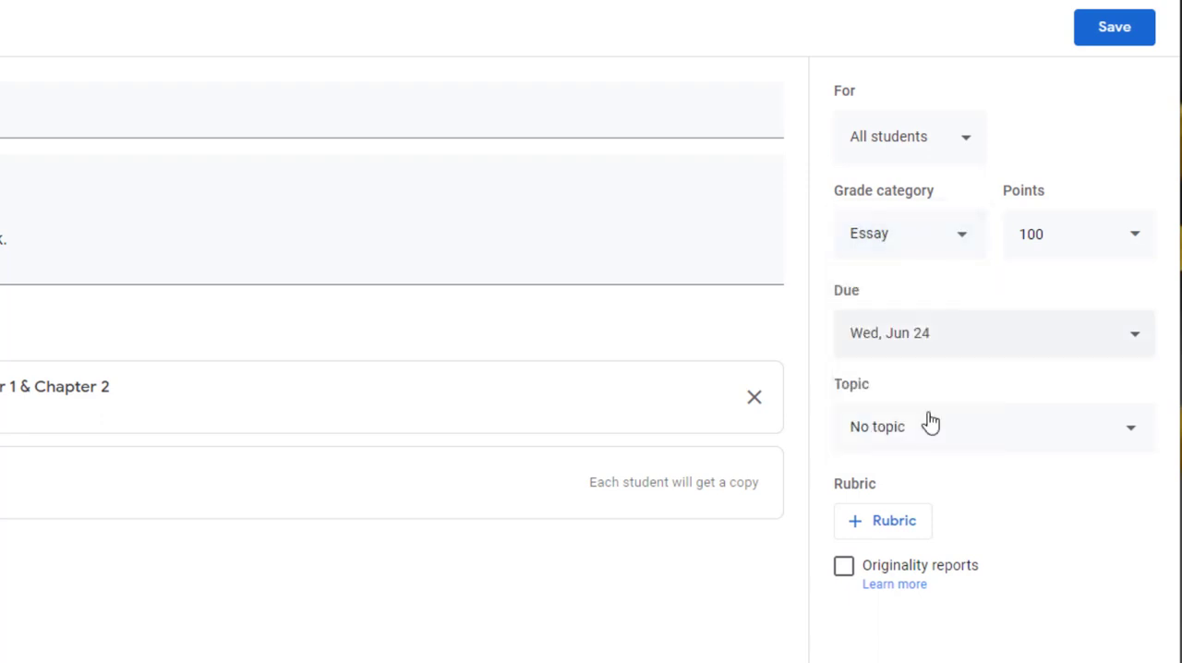
pyautogui.click(1114, 37)
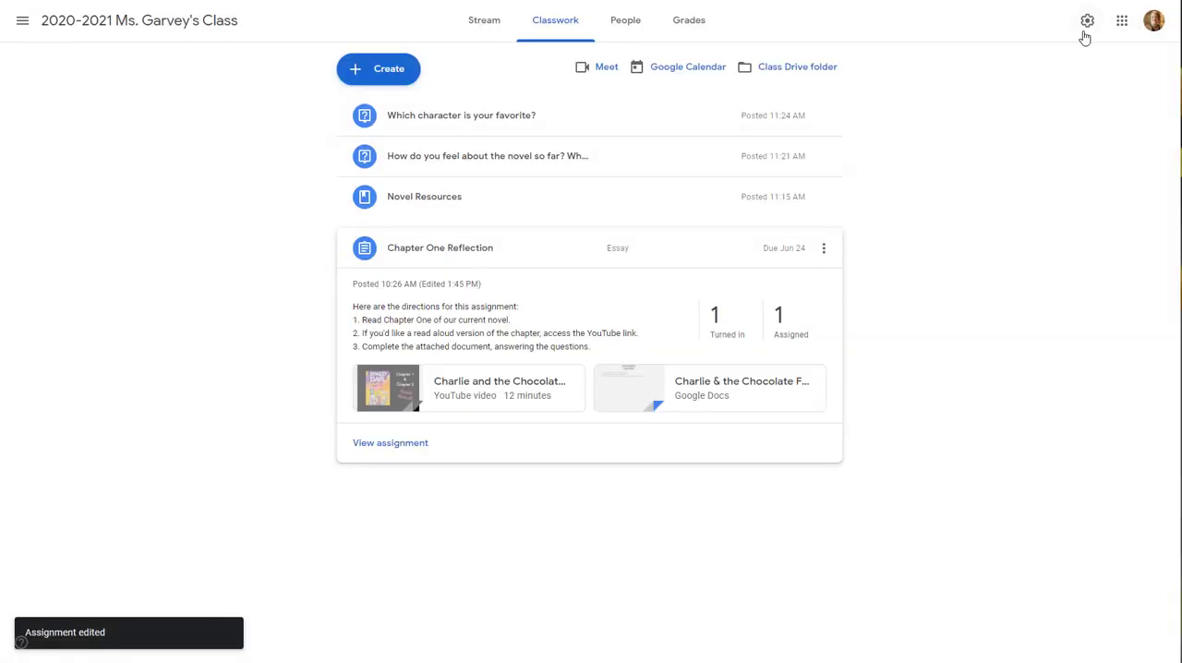
# Review the grade categories and their percentages in the class settings, and return to the classwork
pyautogui.click(1085, 34)
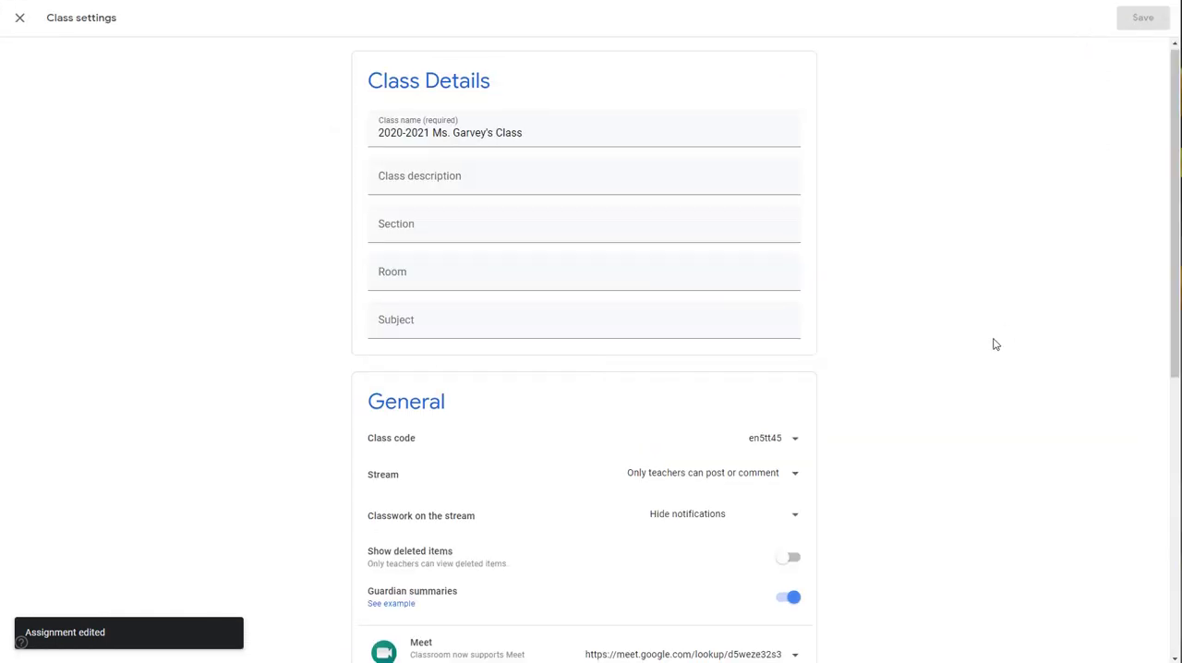
pyautogui.scroll(-6, 993, 343)
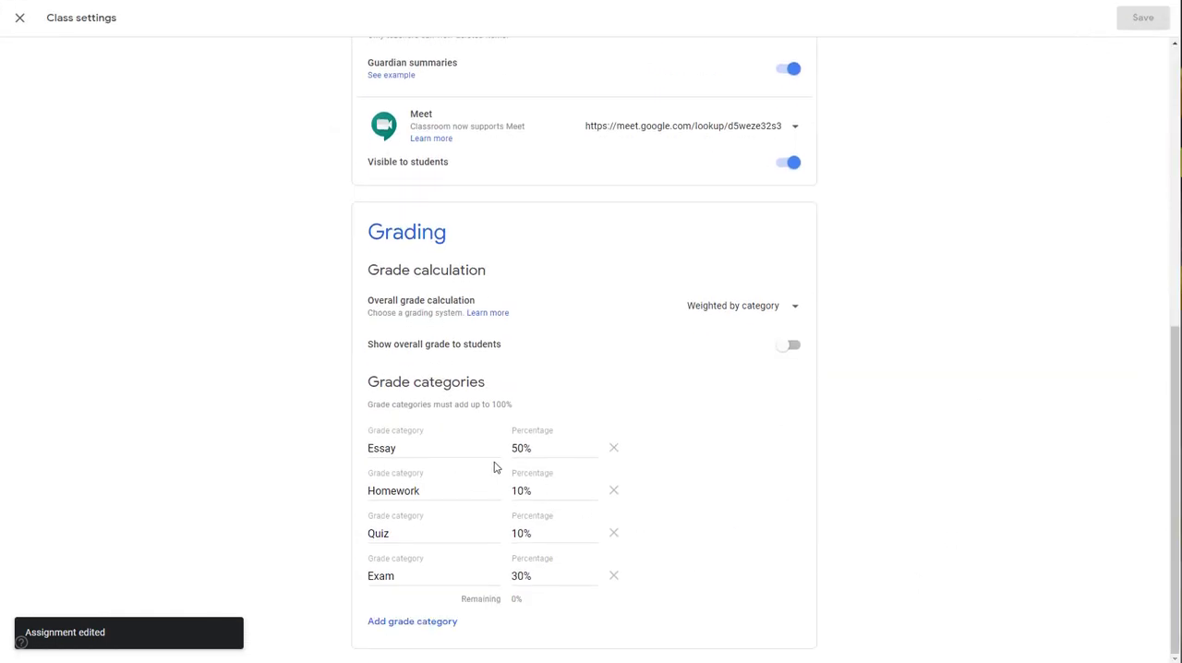
pyautogui.click(19, 18)
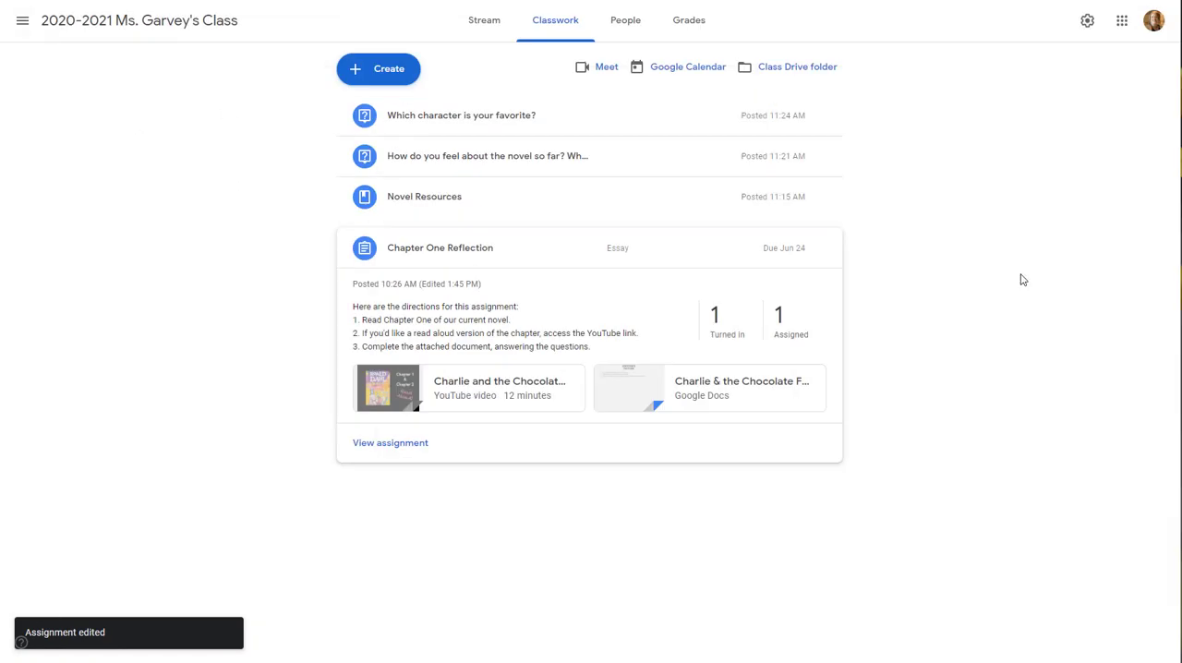
# Edit the question "How do you feel about the novel so far?" to use the Homework grade category, and save it
pyautogui.click(822, 159)
pyautogui.click(776, 196)
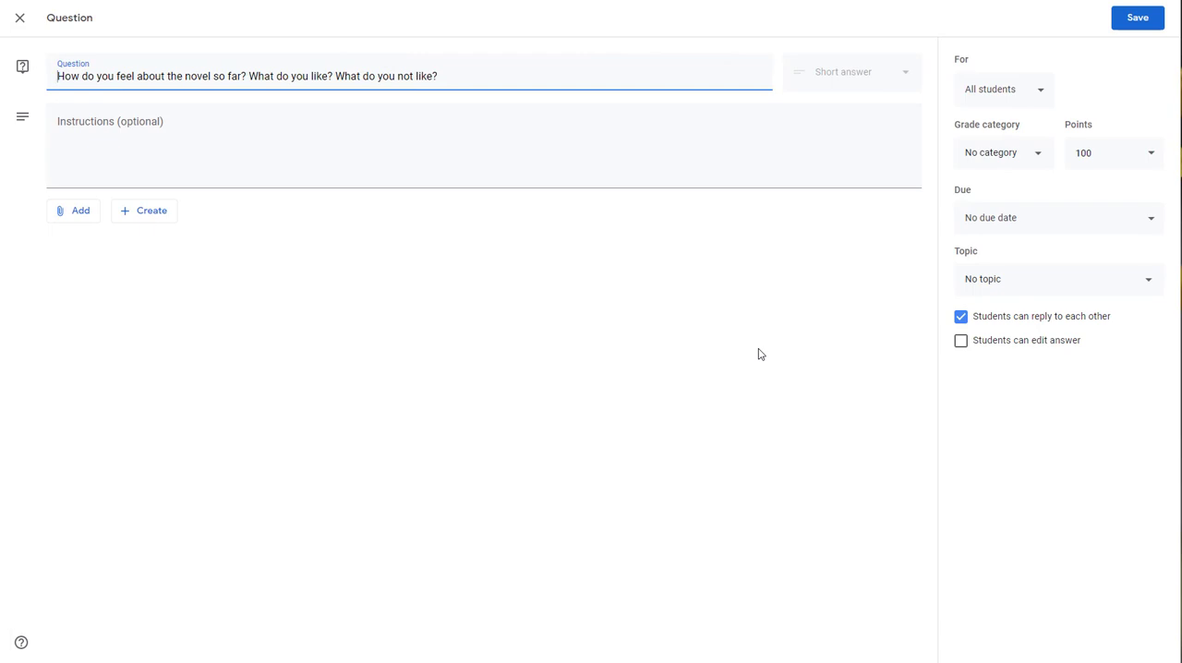
pyautogui.click(1029, 163)
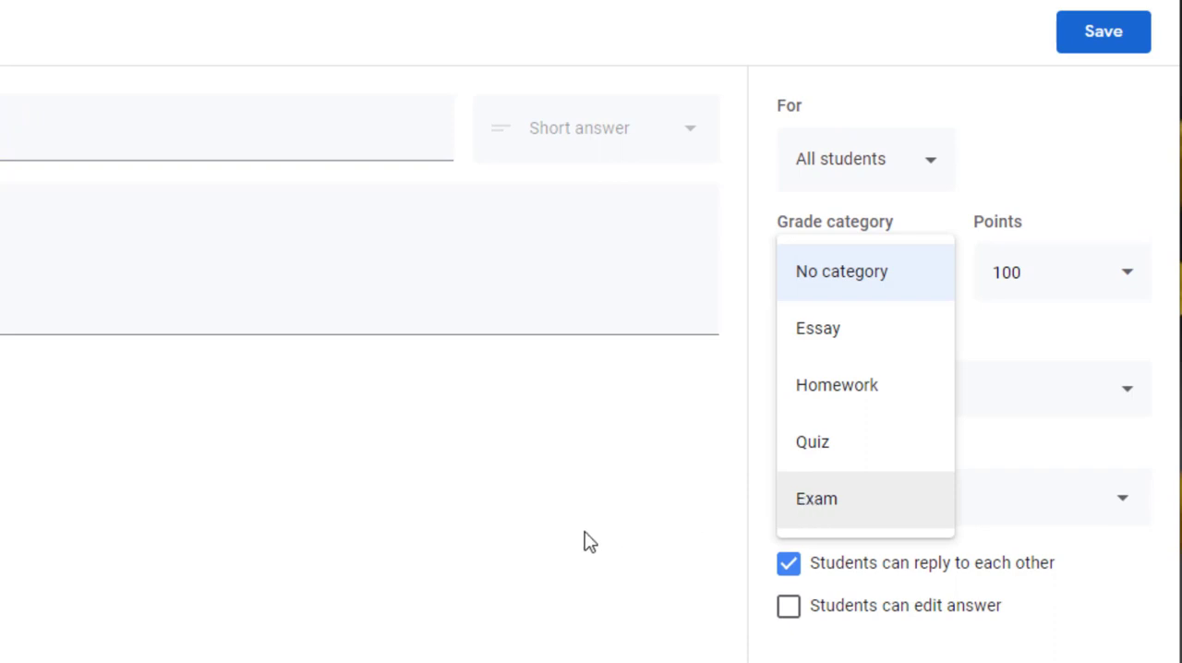
pyautogui.click(872, 388)
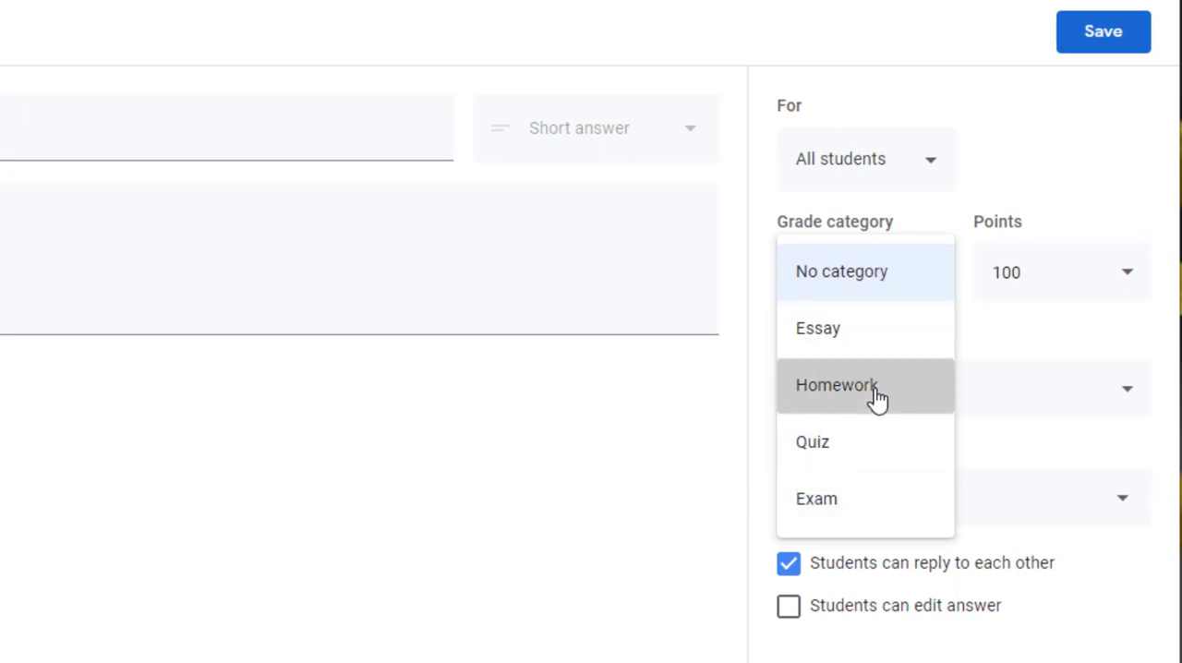
pyautogui.click(1101, 46)
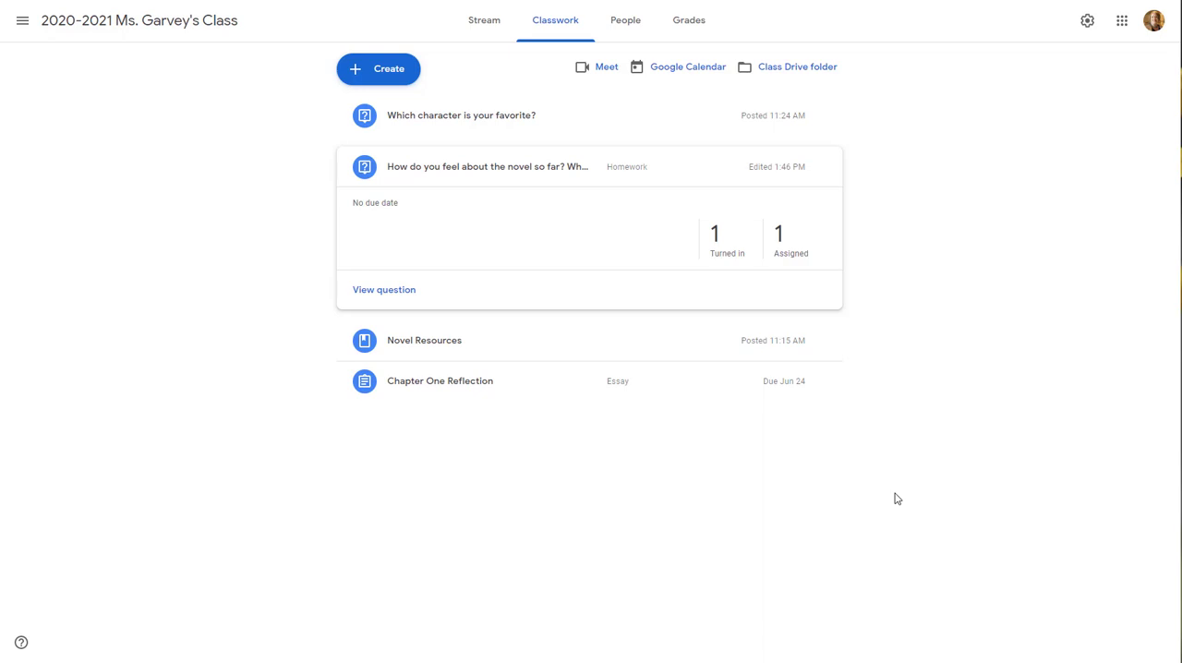
# Open the turned-in Chapter One Reflection document for grading, and switch to the copy of the student whose work is still assigned
pyautogui.click(466, 387)
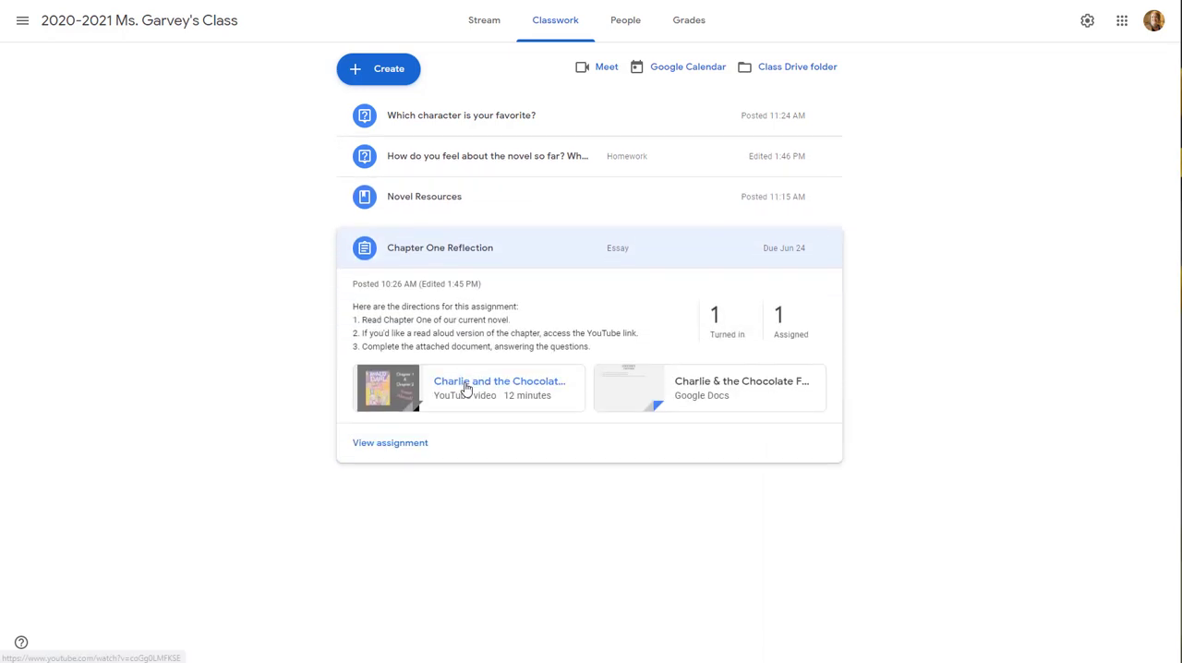
pyautogui.click(730, 332)
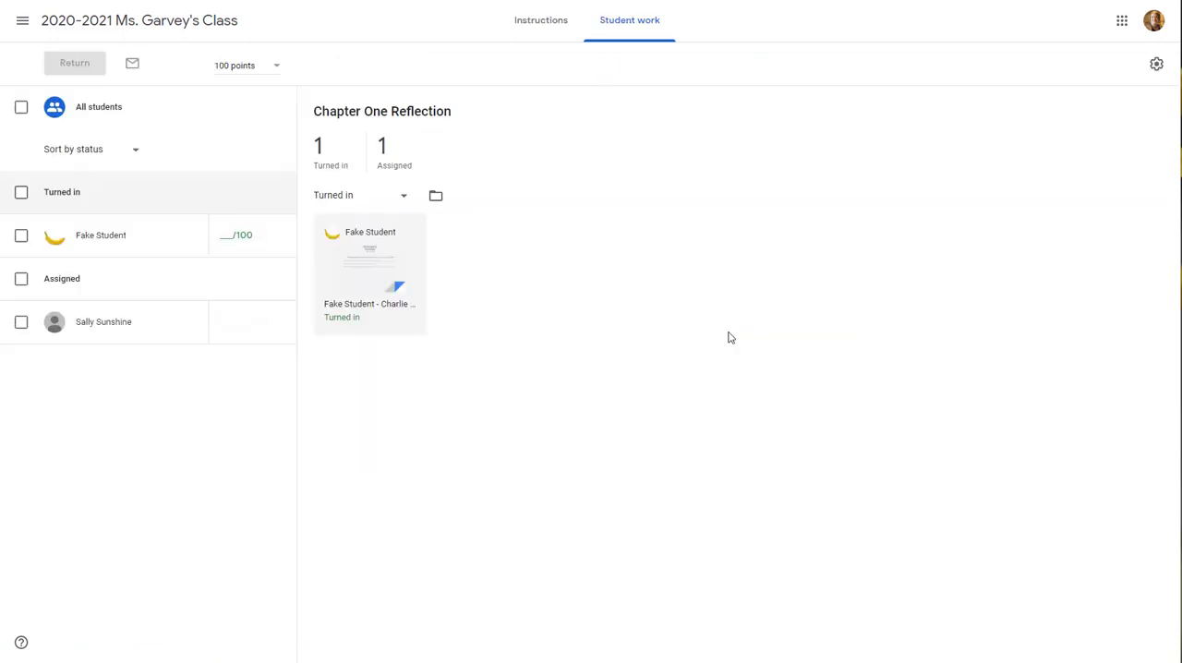
pyautogui.click(377, 259)
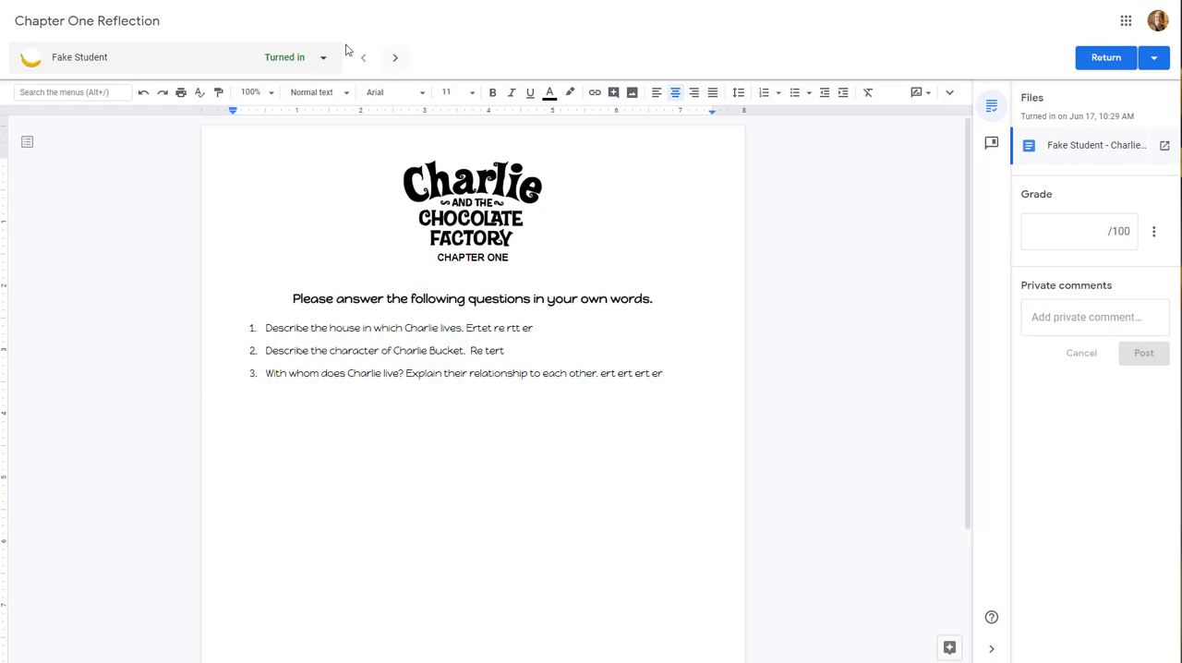
pyautogui.click(324, 60)
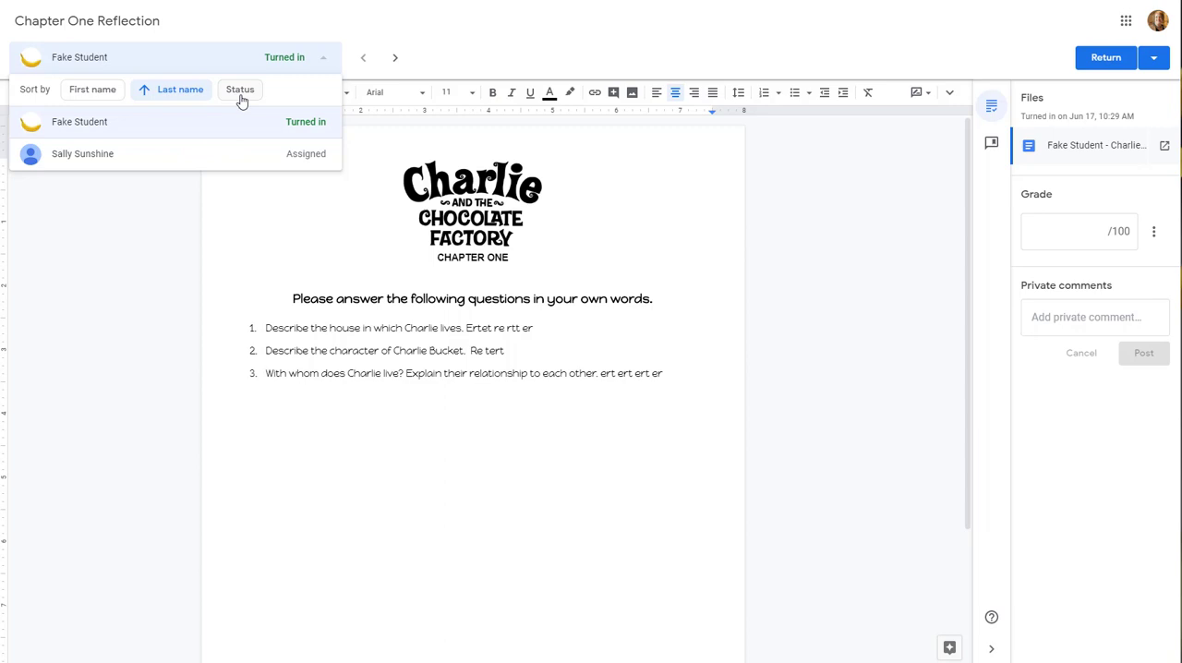
pyautogui.click(206, 159)
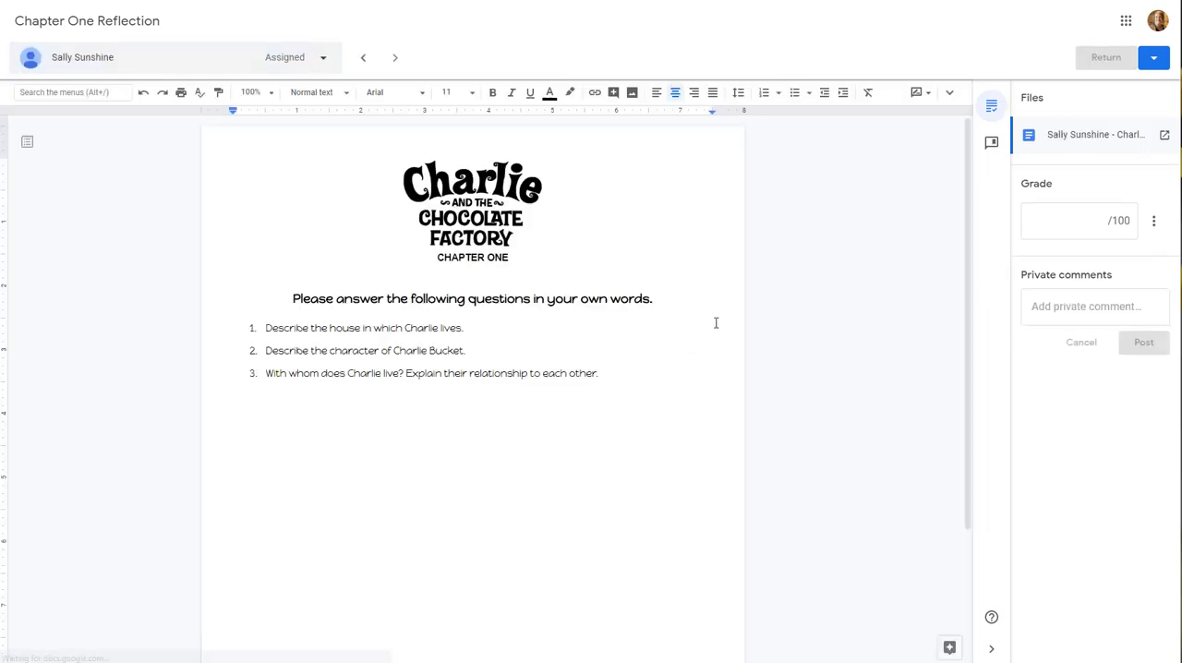
# Switch between the two students' copies of the Chapter One Reflection, and end on the turned-in copy
pyautogui.click(318, 64)
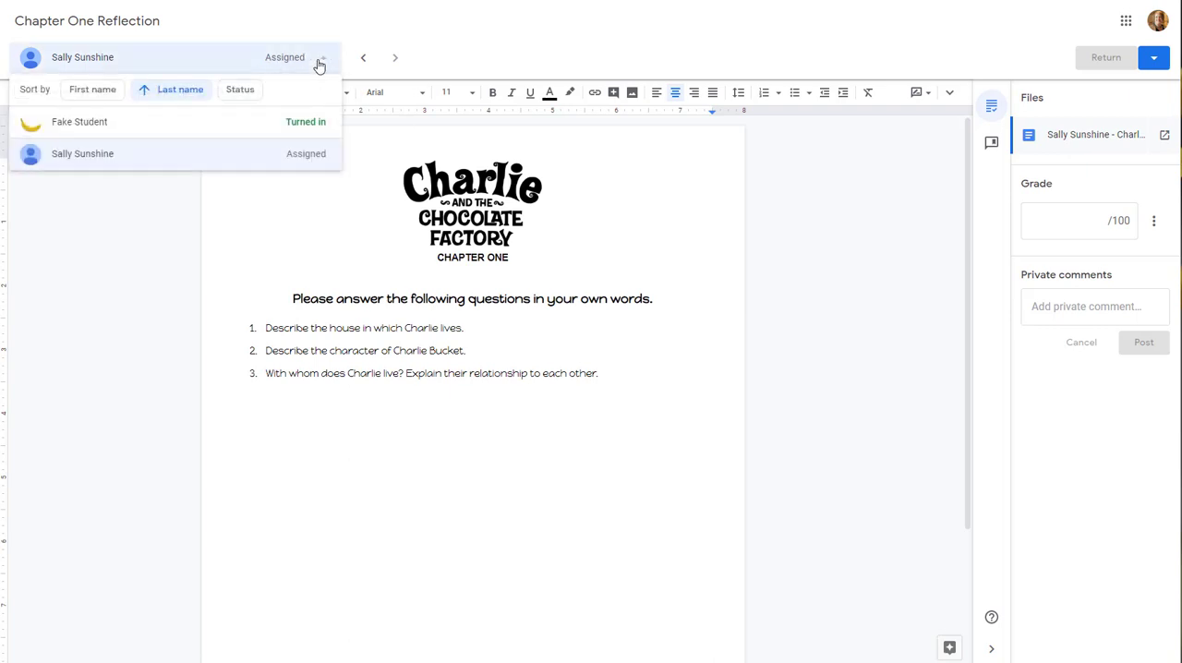
pyautogui.click(259, 127)
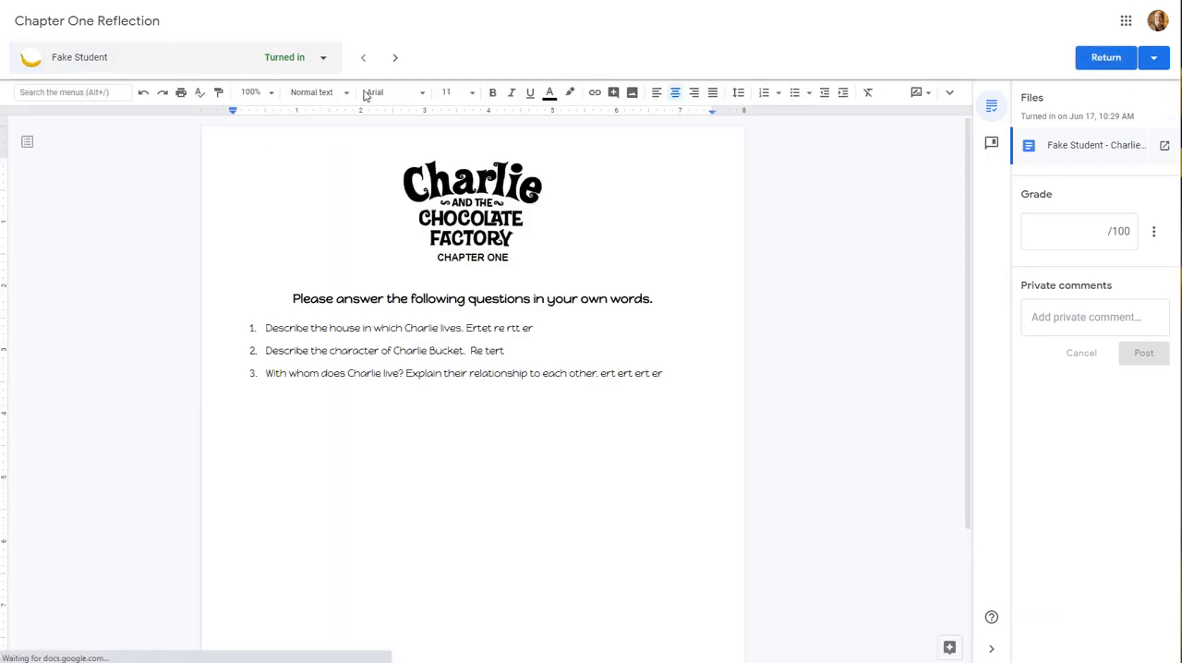
pyautogui.click(395, 61)
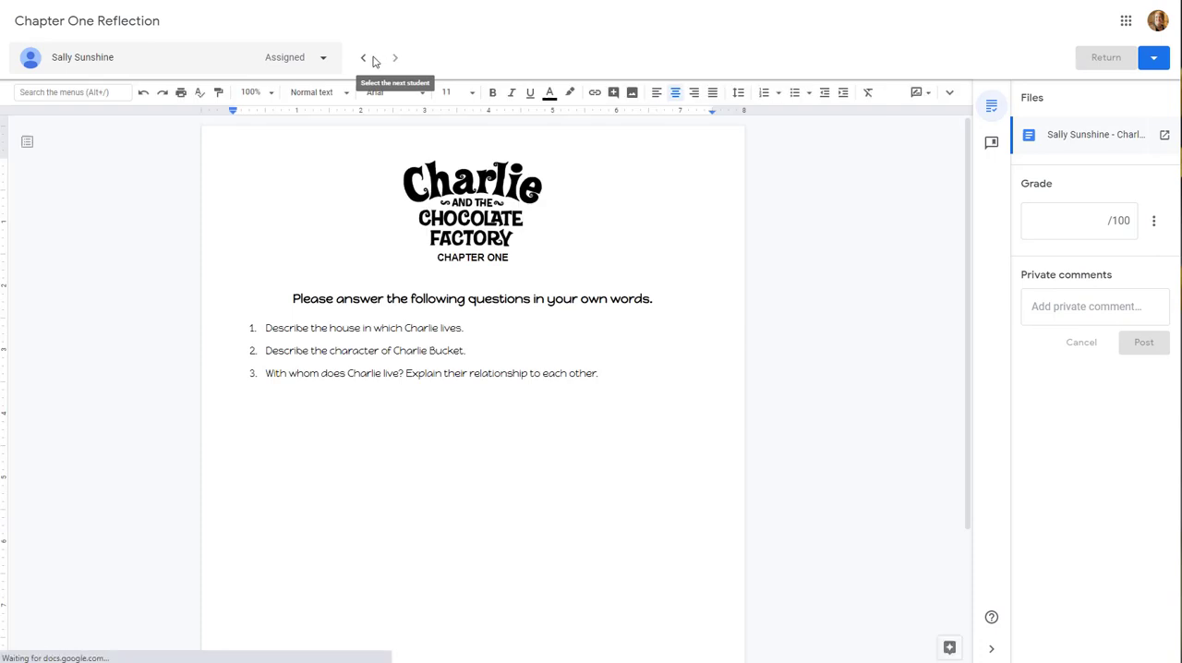
pyautogui.click(366, 59)
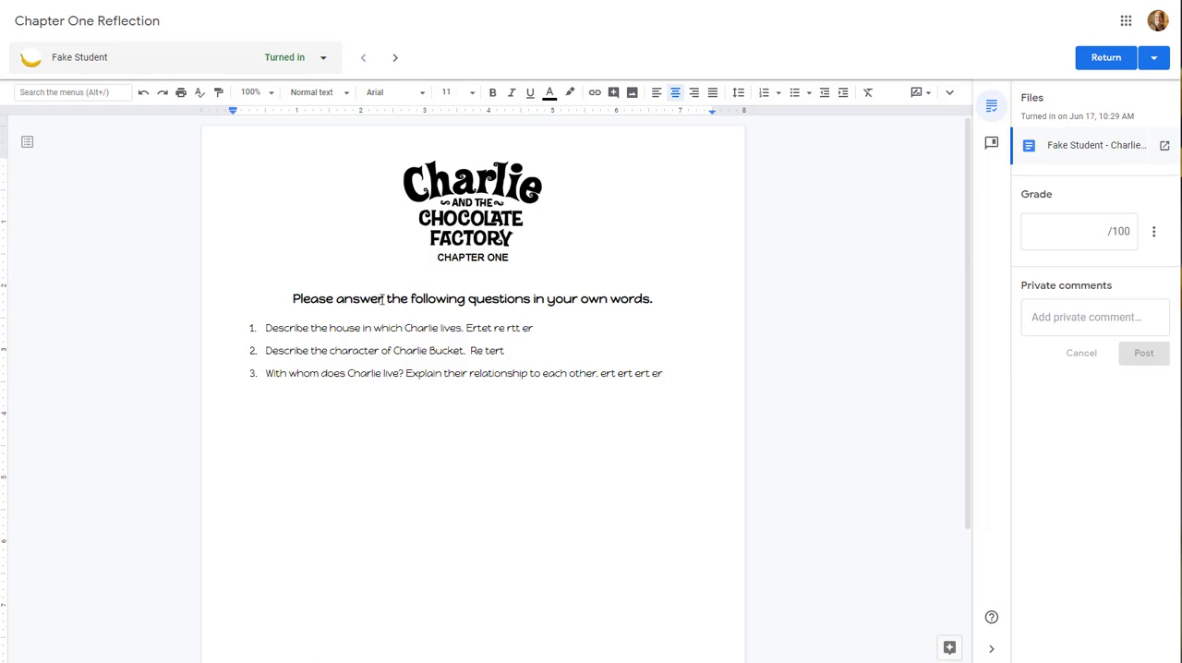
# Suggest replacing "answer" with "respond to" in the instruction line above the questions, and reject the suggestion
pyautogui.moveTo(384, 298); pyautogui.dragTo(341, 305)
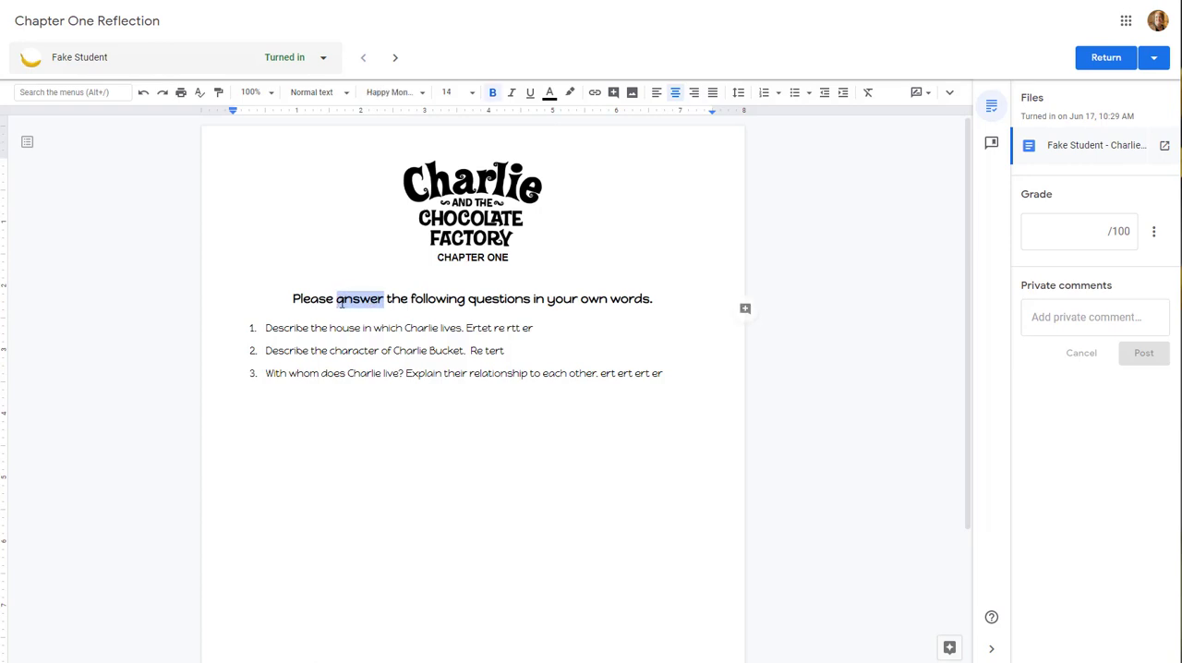
pyautogui.write('respond to')
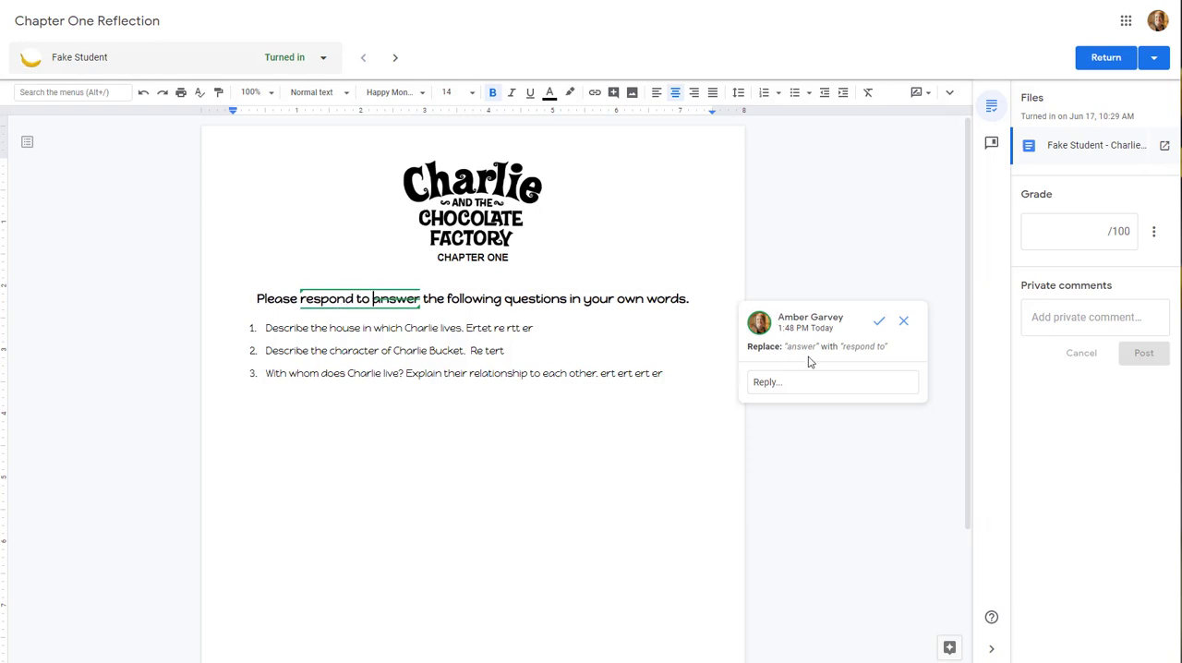
pyautogui.click(904, 322)
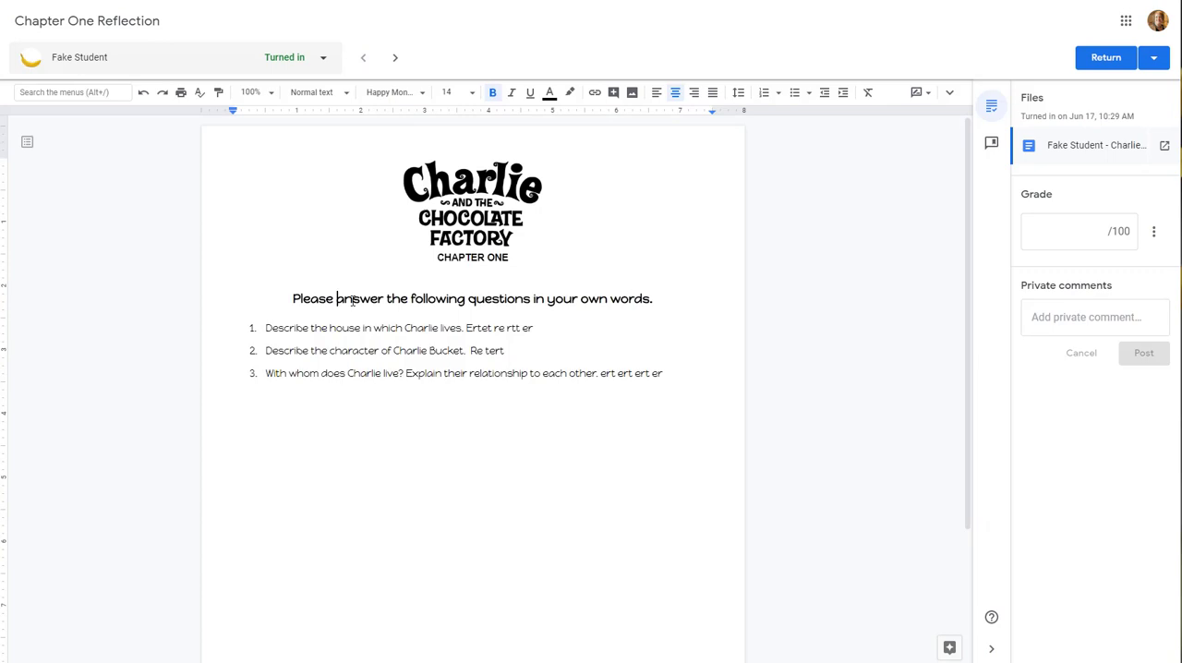
pyautogui.click(656, 524)
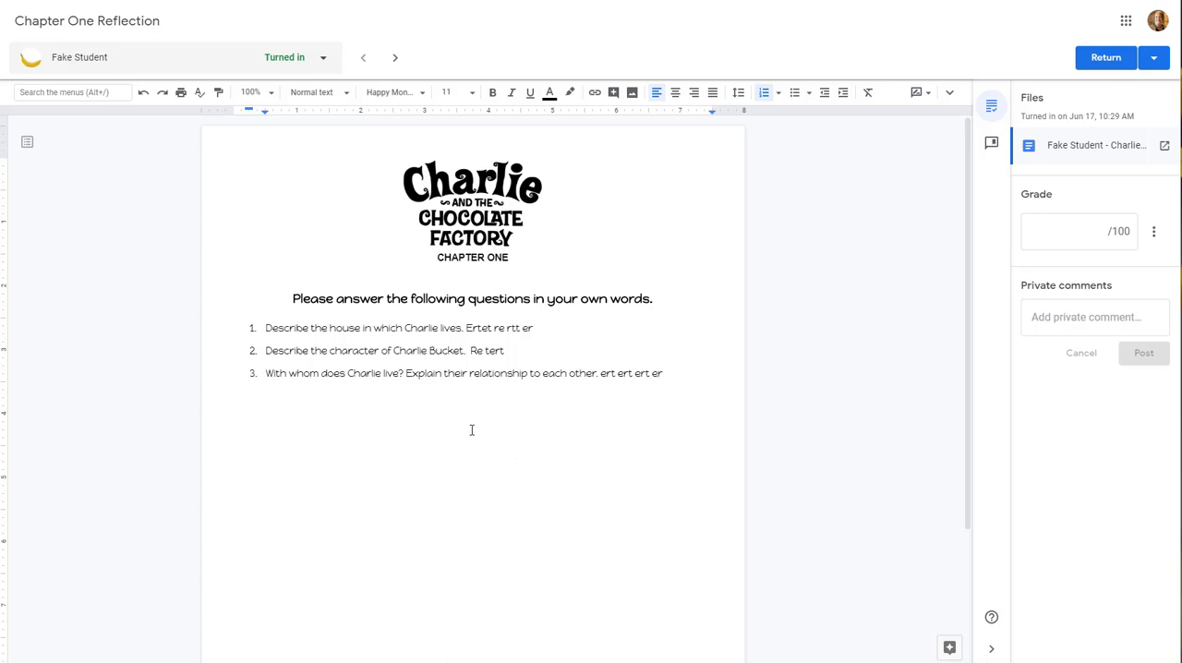
# Comment "This should be a complete sentence." on the student's answer to question 1, and post it
pyautogui.moveTo(467, 328); pyautogui.dragTo(533, 328)
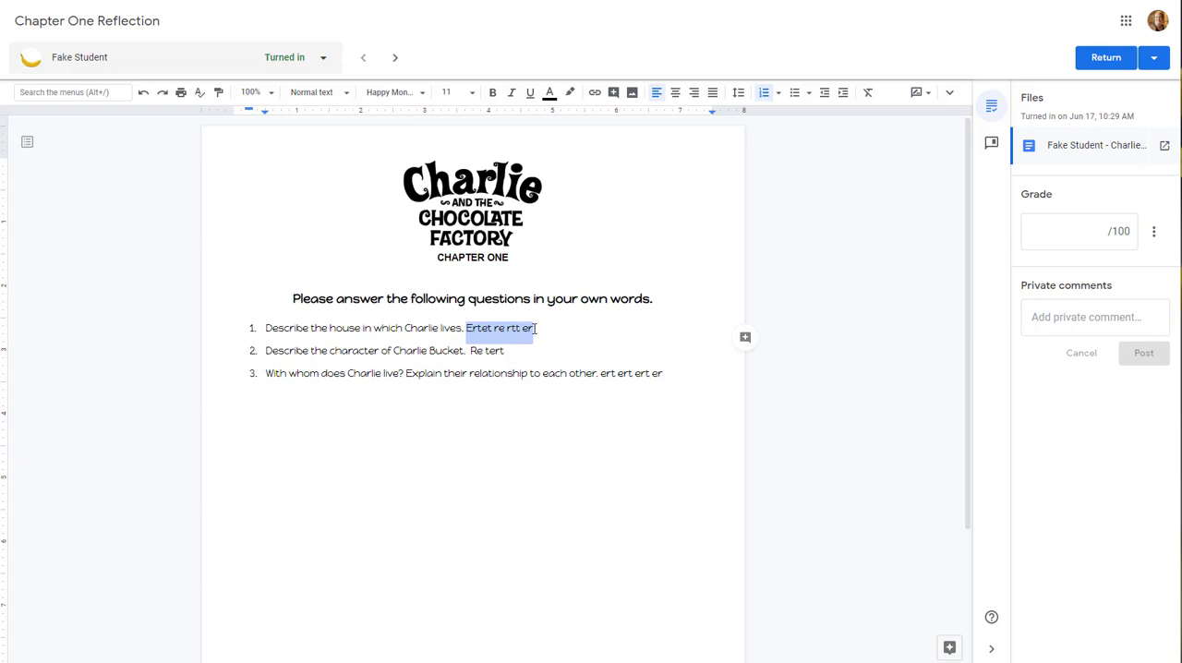
pyautogui.click(747, 340)
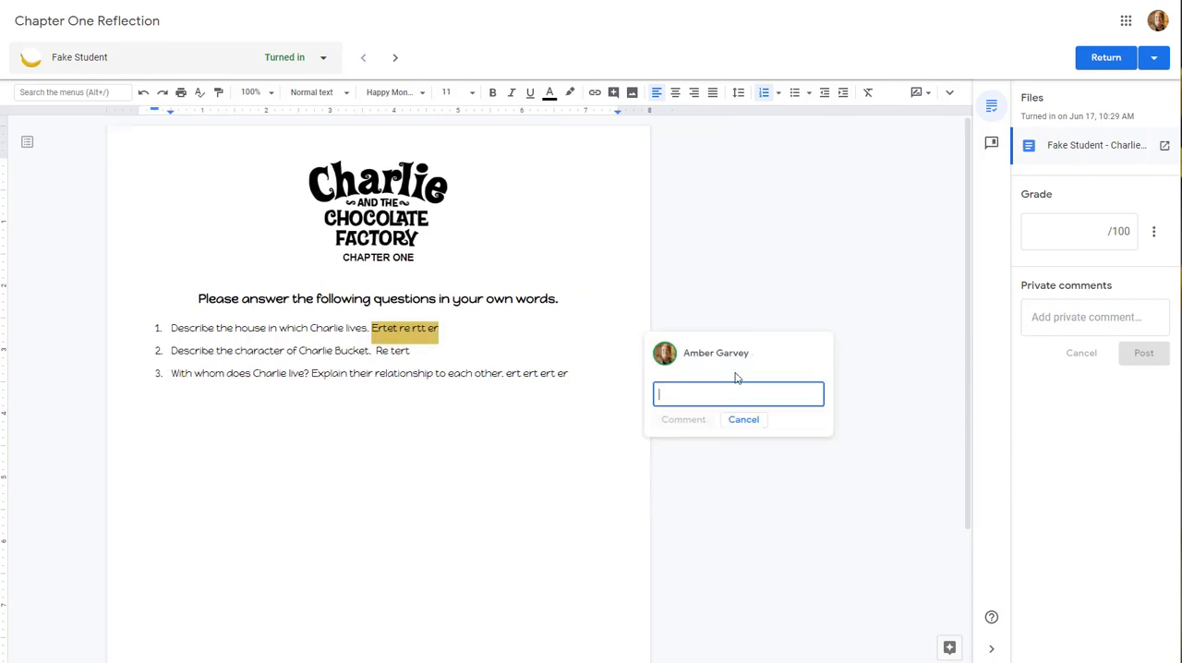
pyautogui.write('Thi')
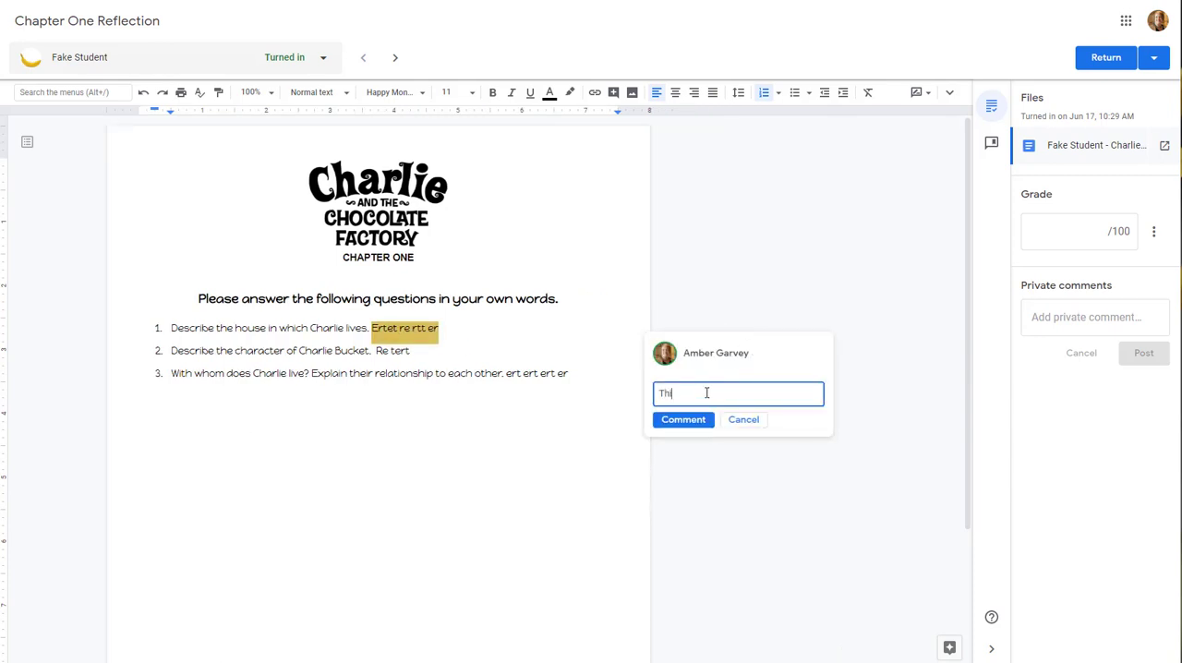
pyautogui.write('s should be a complete sentence.')
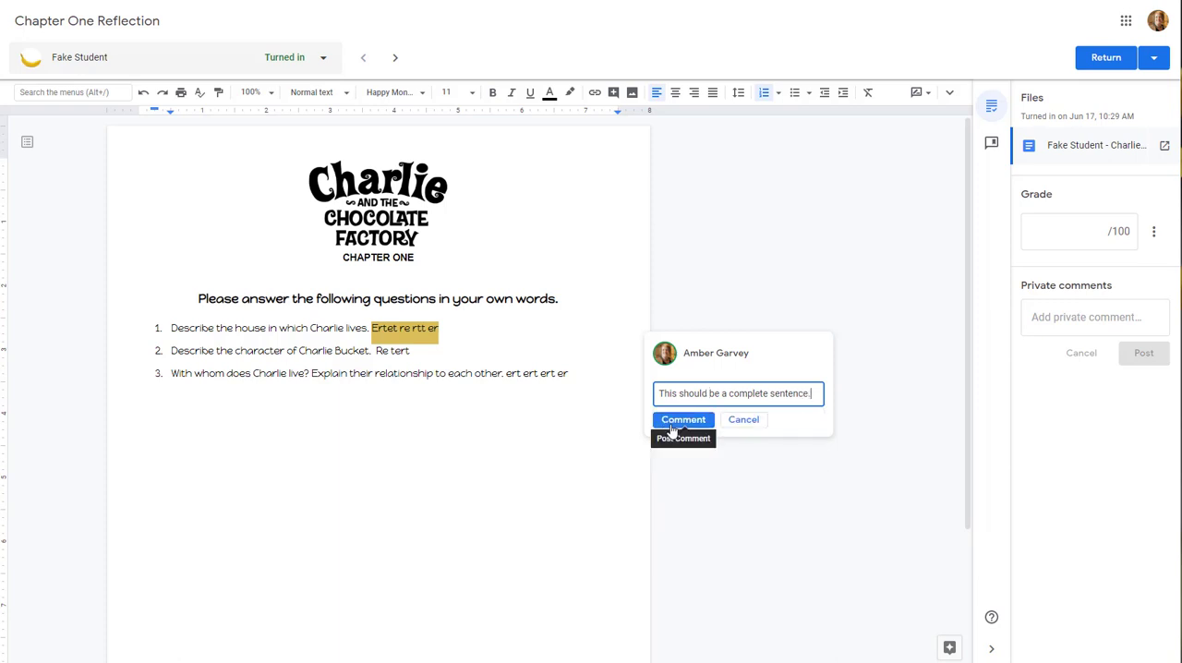
pyautogui.click(672, 429)
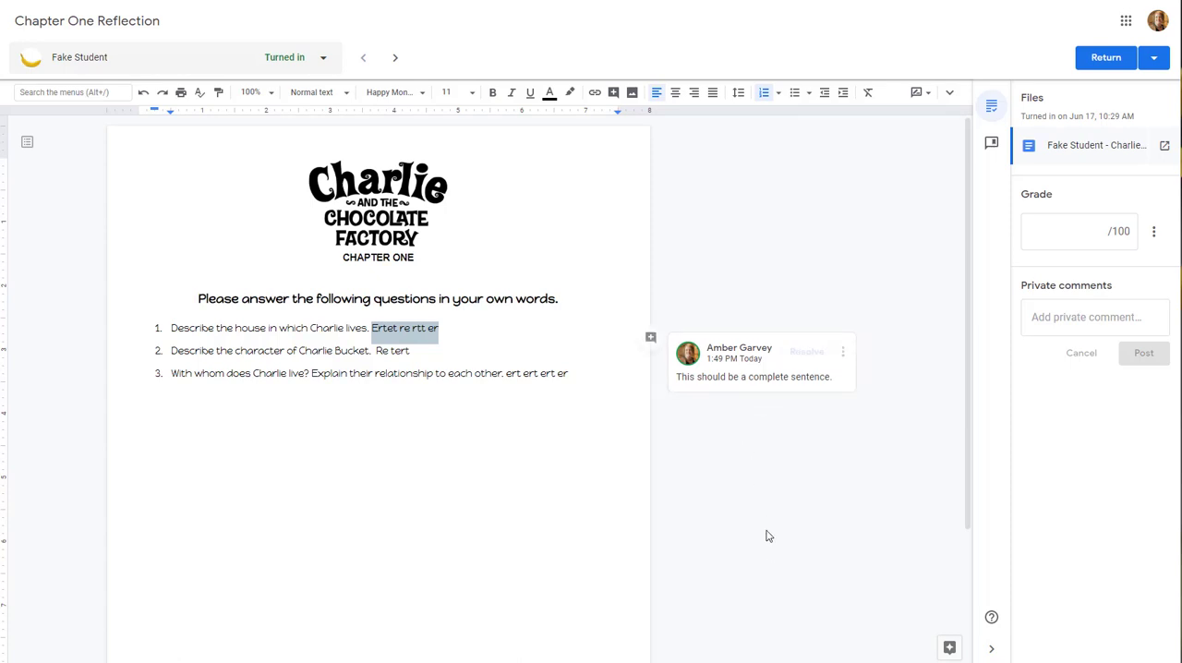
pyautogui.click(731, 387)
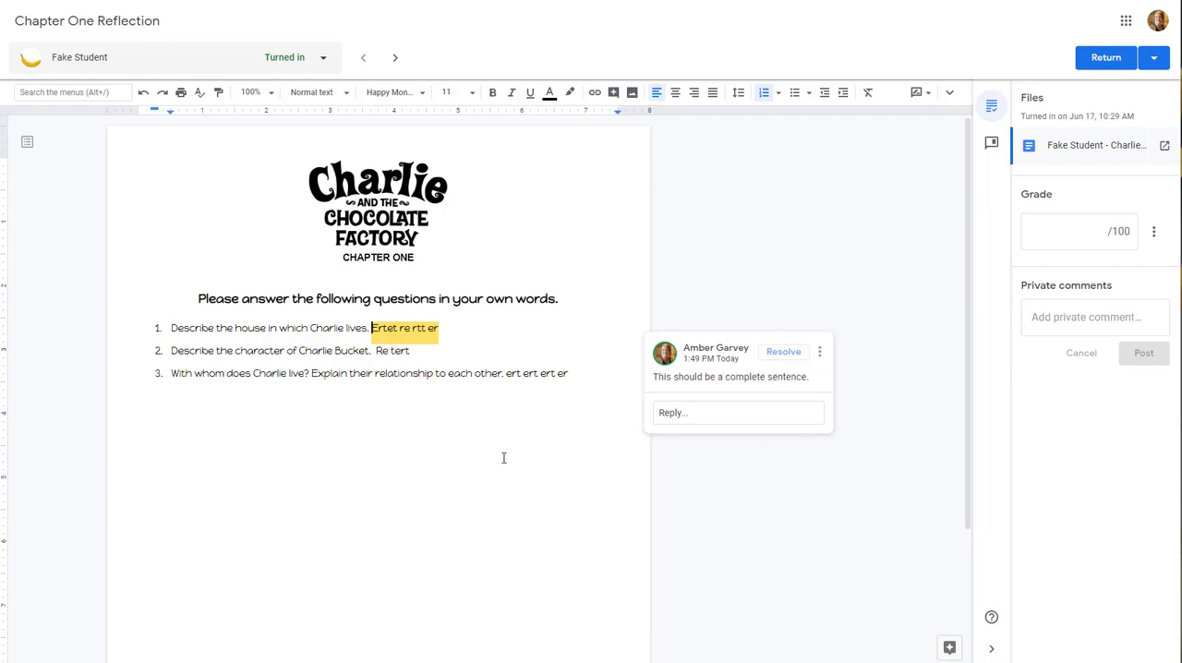
pyautogui.click(447, 353)
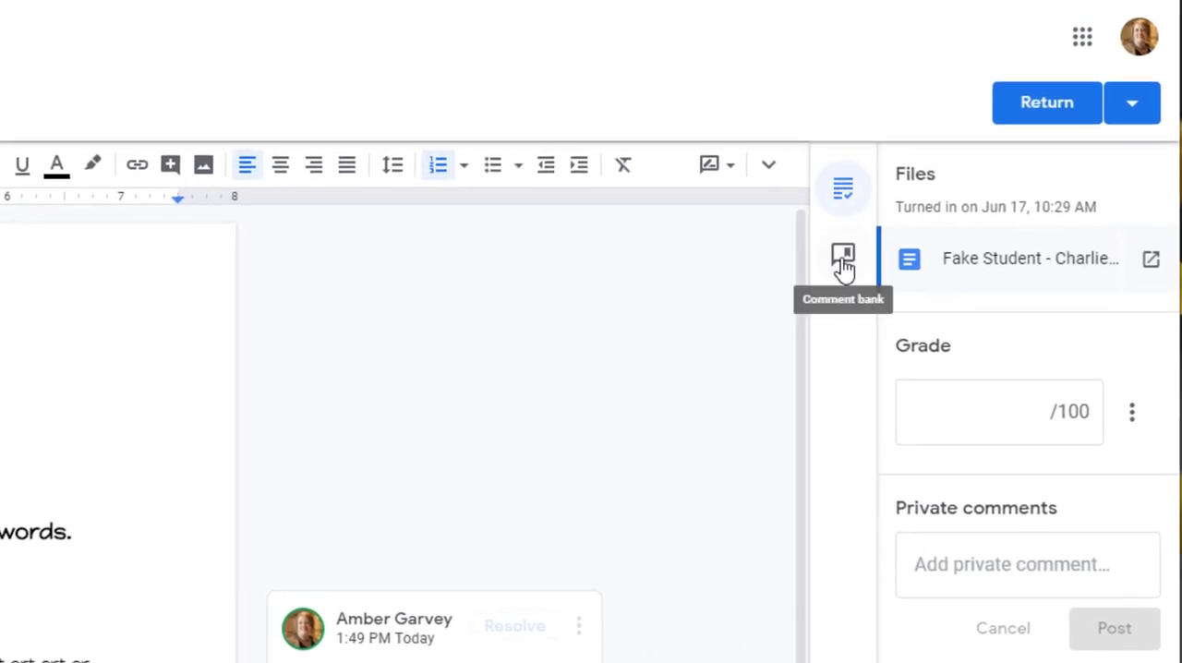
# Show the comment bank, and start a new comment on the first word of the student's answer to question 3
pyautogui.click(842, 260)
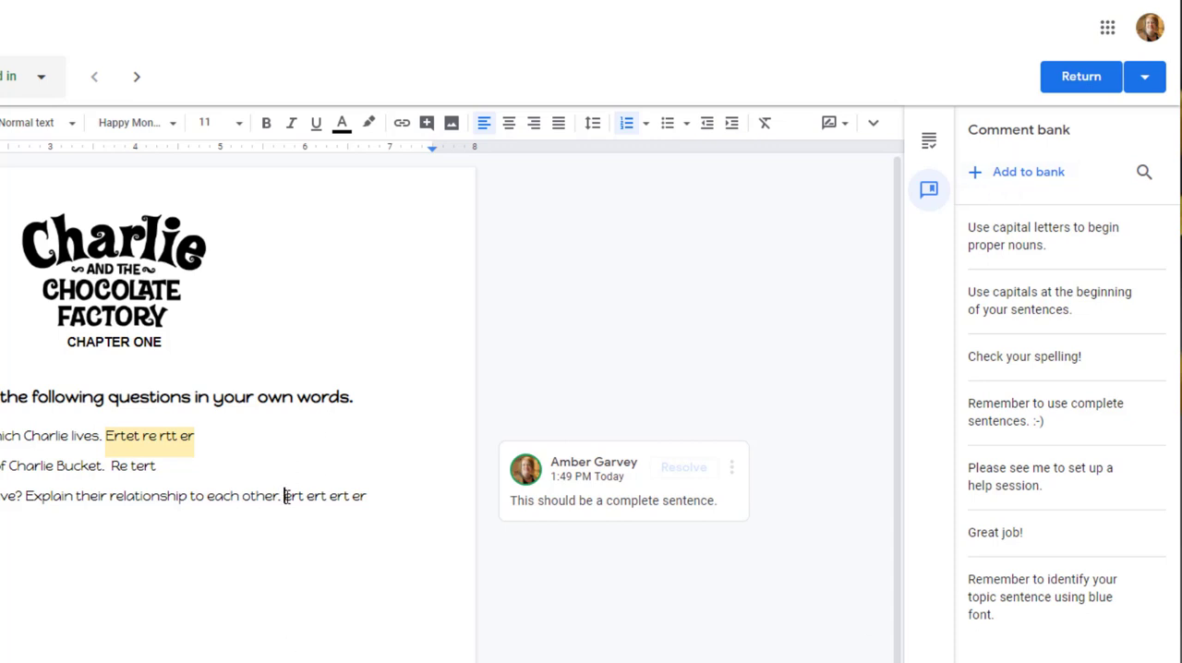
pyautogui.moveTo(282, 496); pyautogui.dragTo(305, 496)
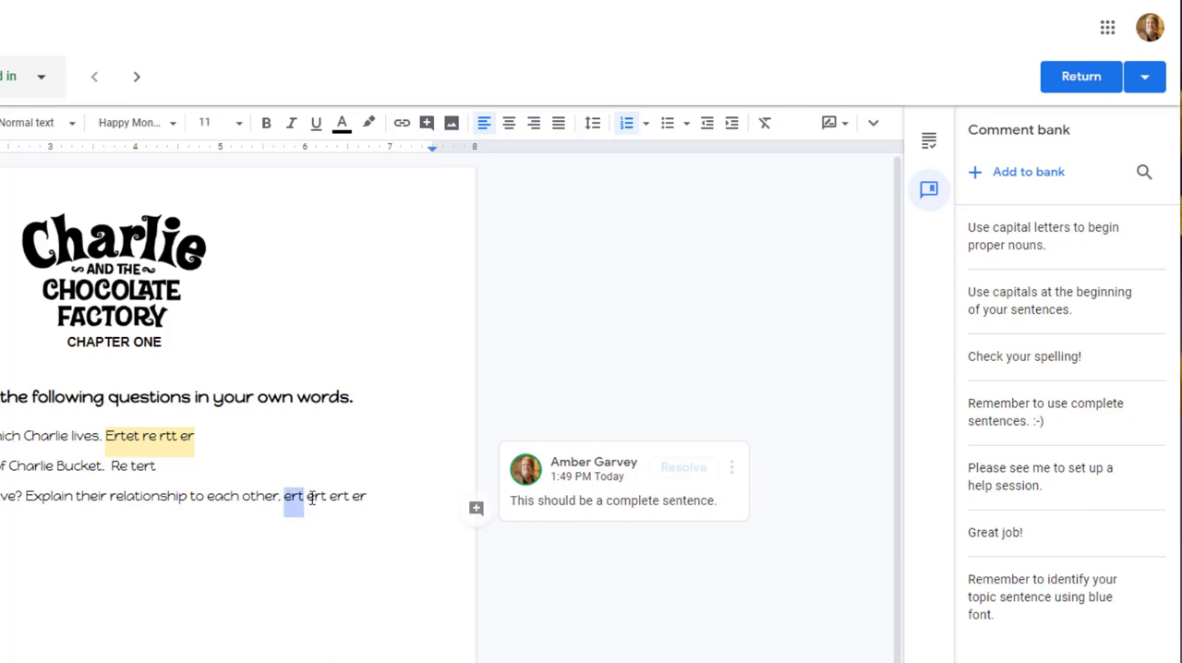
pyautogui.click(476, 508)
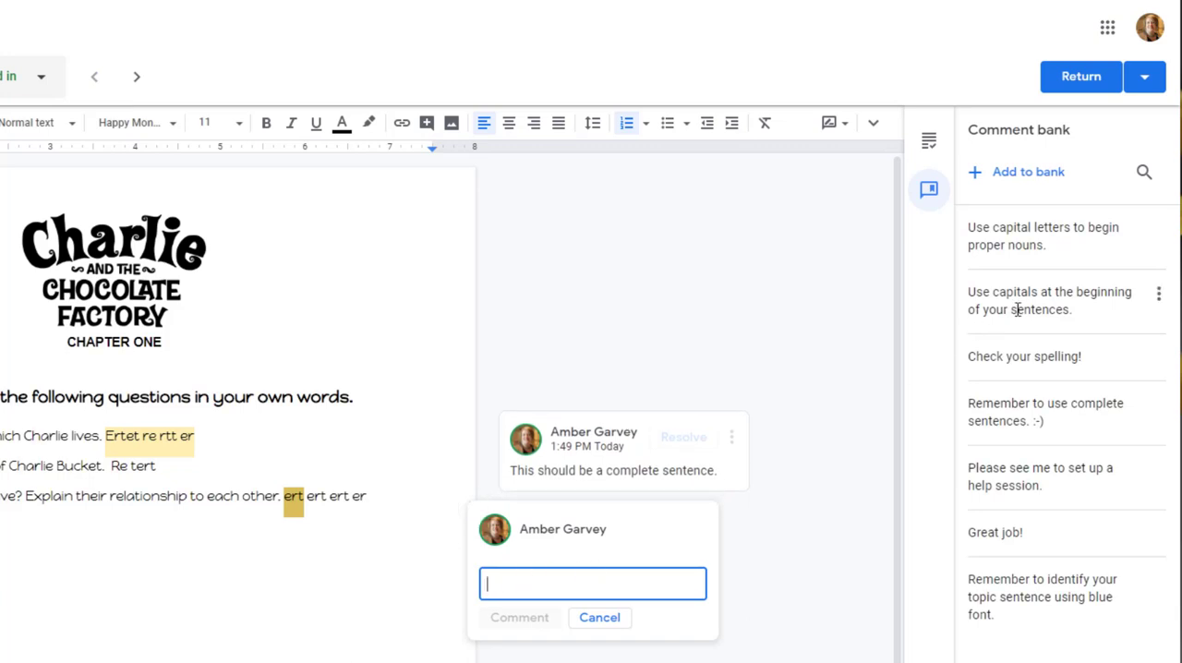
# Copy "Use capitals at the beginning of your sentences." from the comment bank, paste it into the new comment, and clear it again
pyautogui.click(1159, 297)
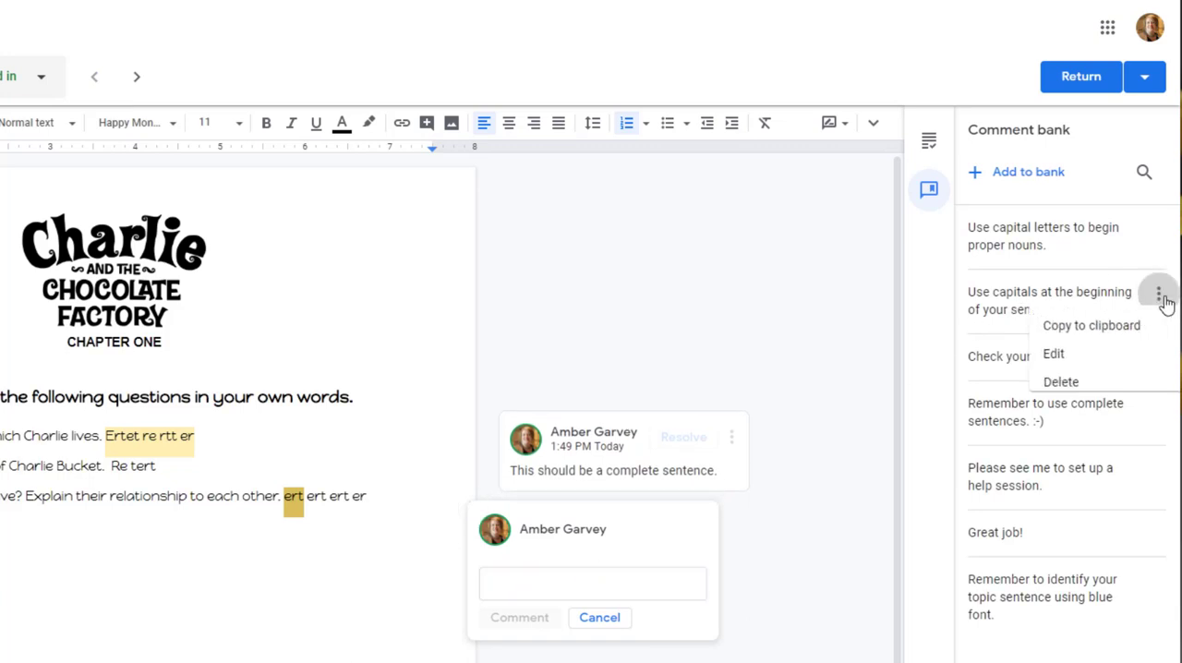
pyautogui.click(1090, 336)
pyautogui.click(529, 580)
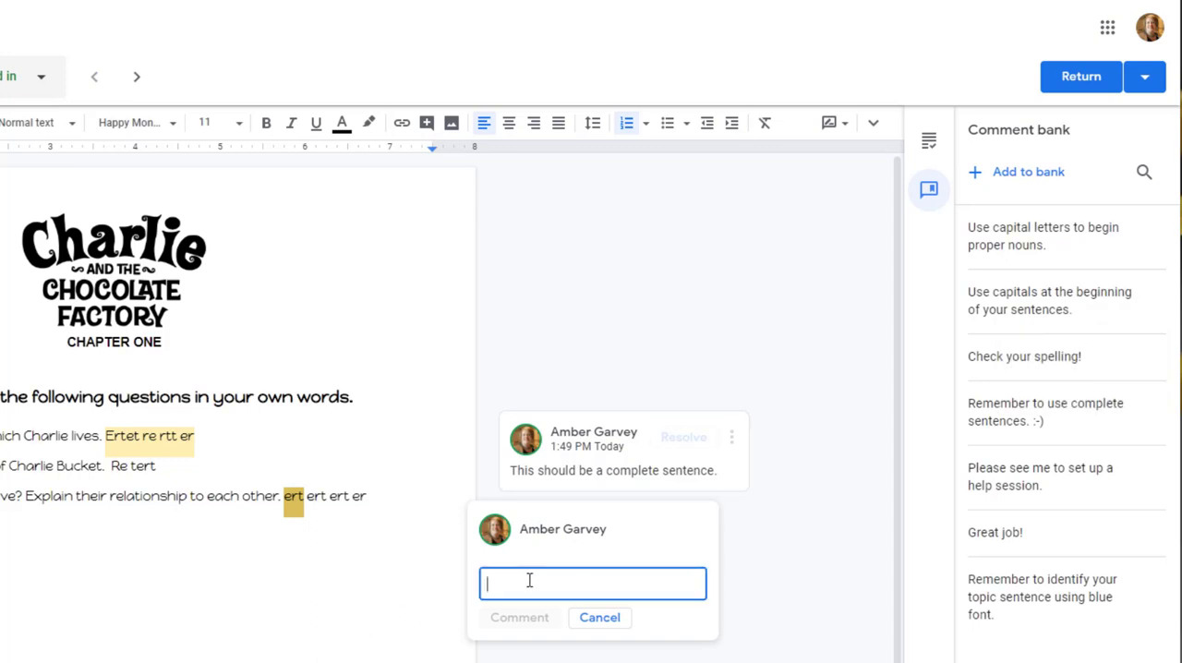
pyautogui.hotkey('ctrl', 'v')
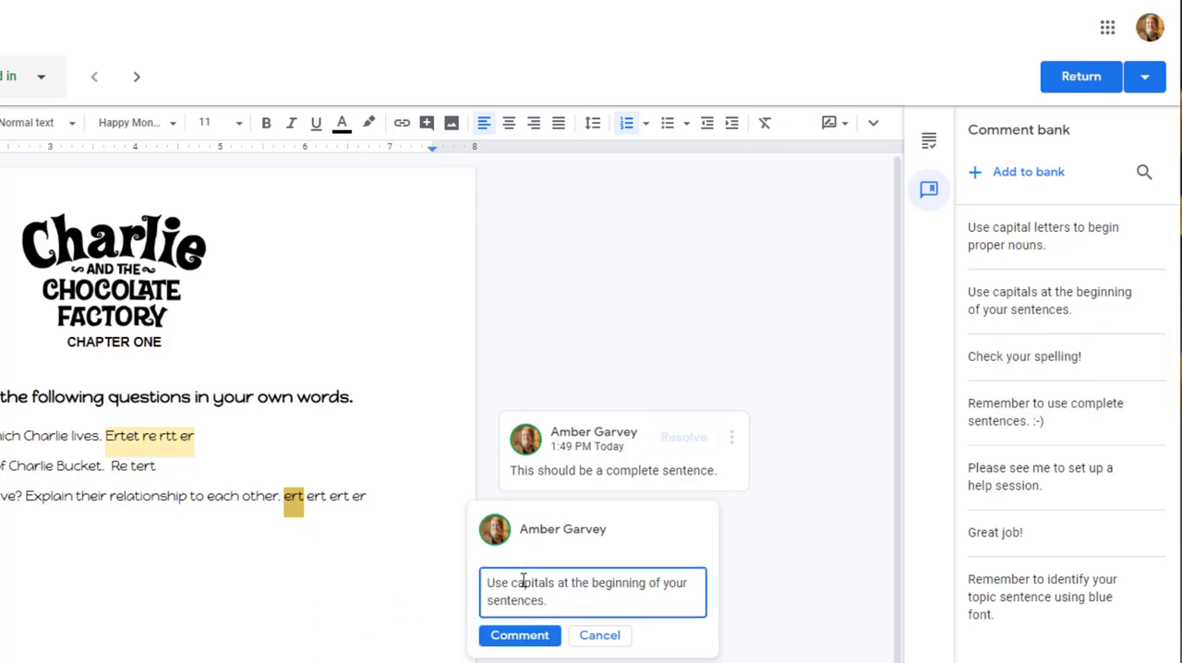
pyautogui.moveTo(584, 600); pyautogui.dragTo(488, 582)
pyautogui.press('BackSpace')
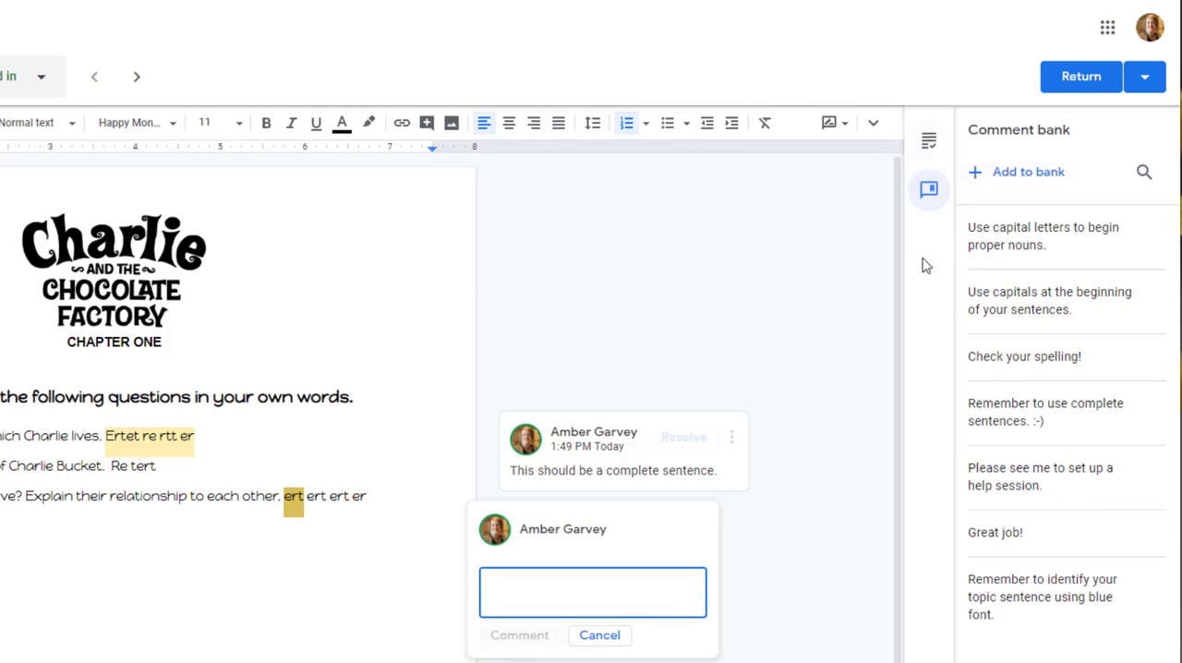
# Enter "Use capital" in the new comment, insert the suggested "Use capitals at the beginning of your sentences.", and post the comment
pyautogui.click(927, 143)
pyautogui.click(516, 592)
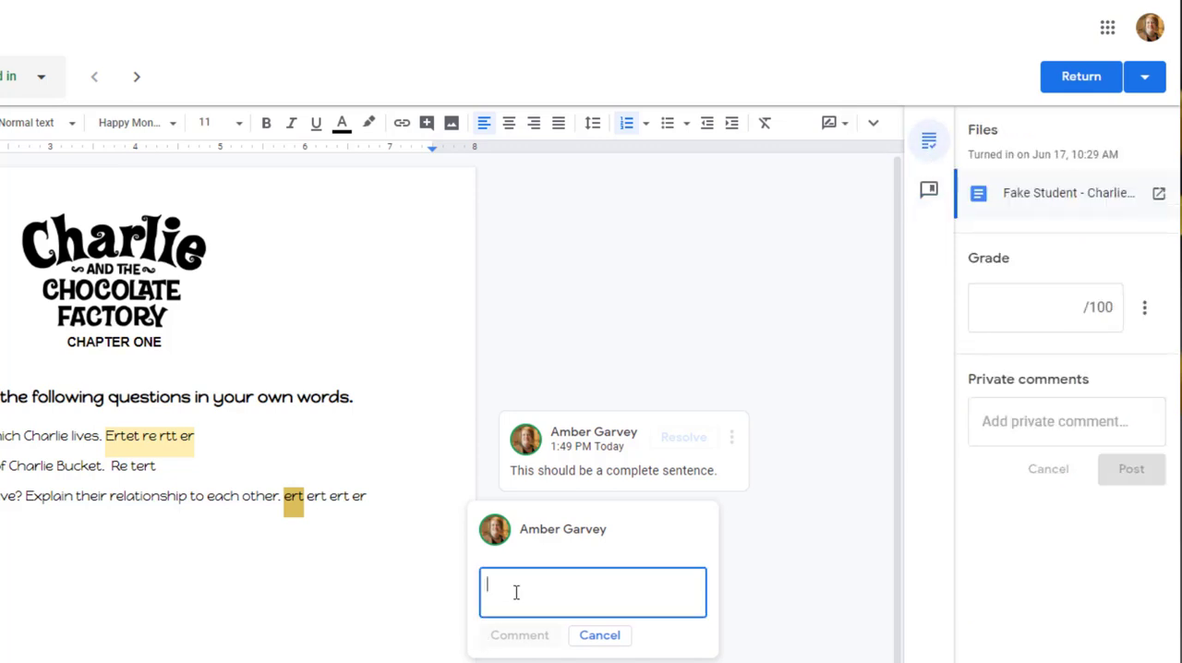
pyautogui.write('Us')
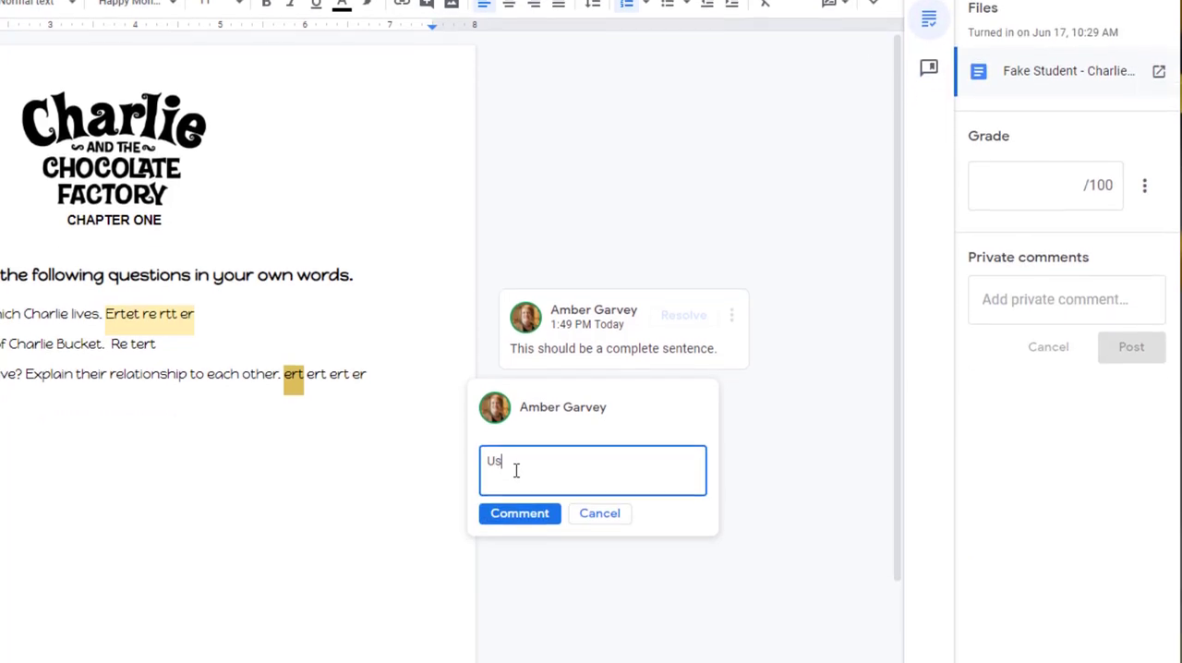
pyautogui.write('e capital')
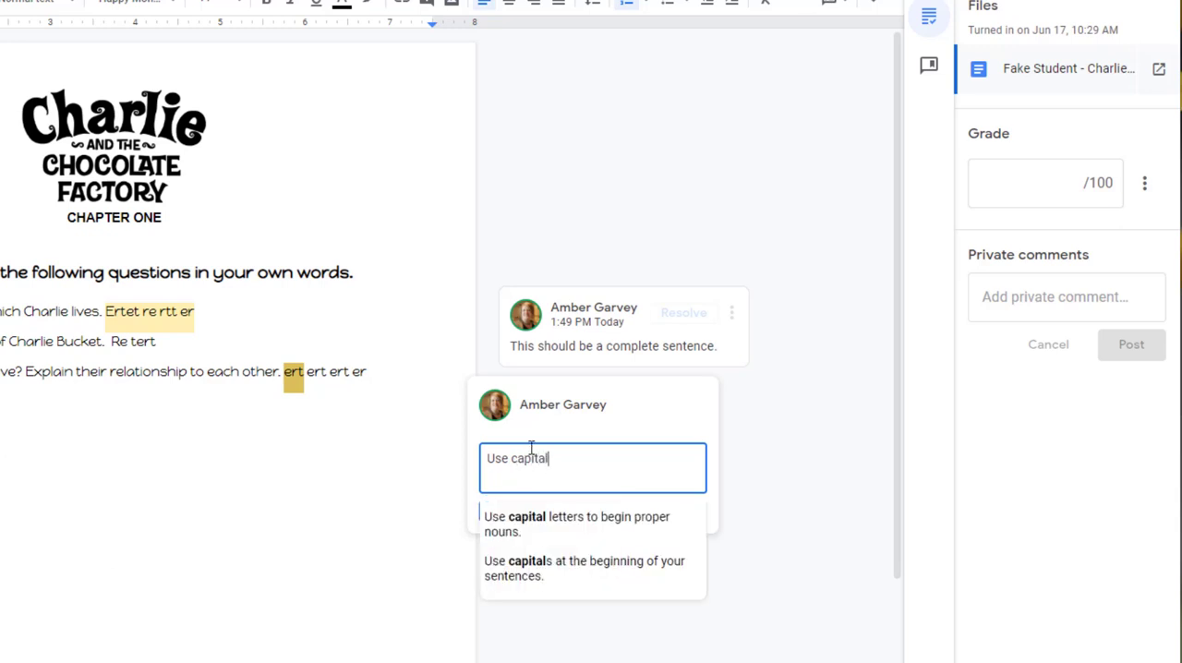
pyautogui.click(534, 577)
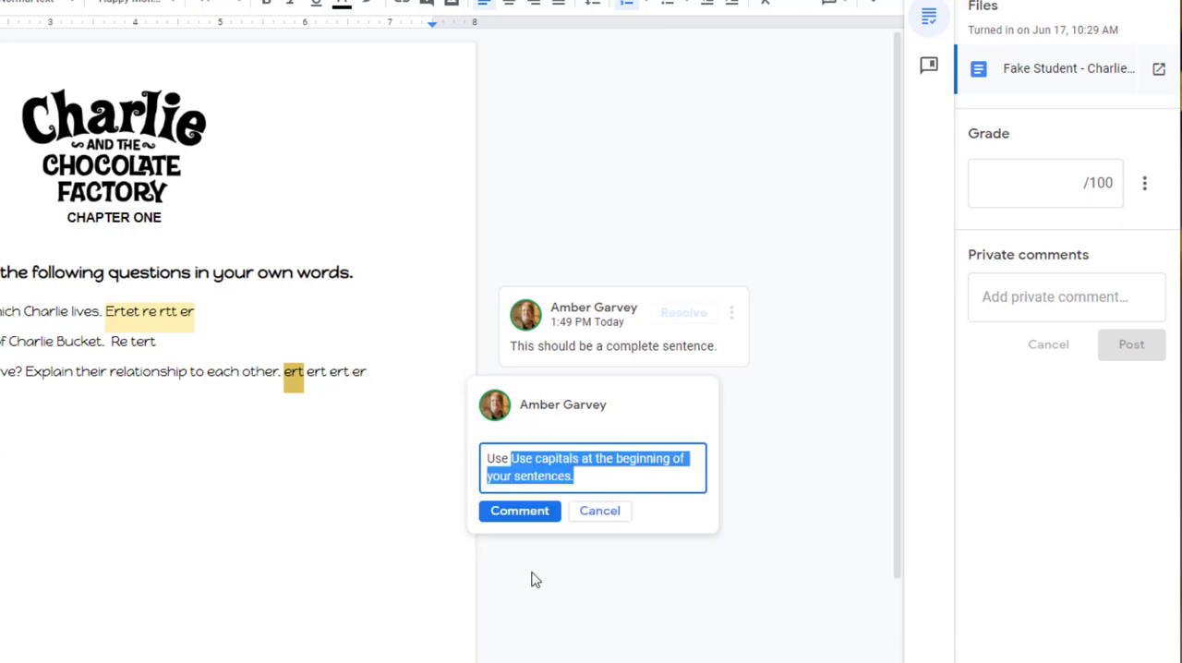
pyautogui.click(538, 511)
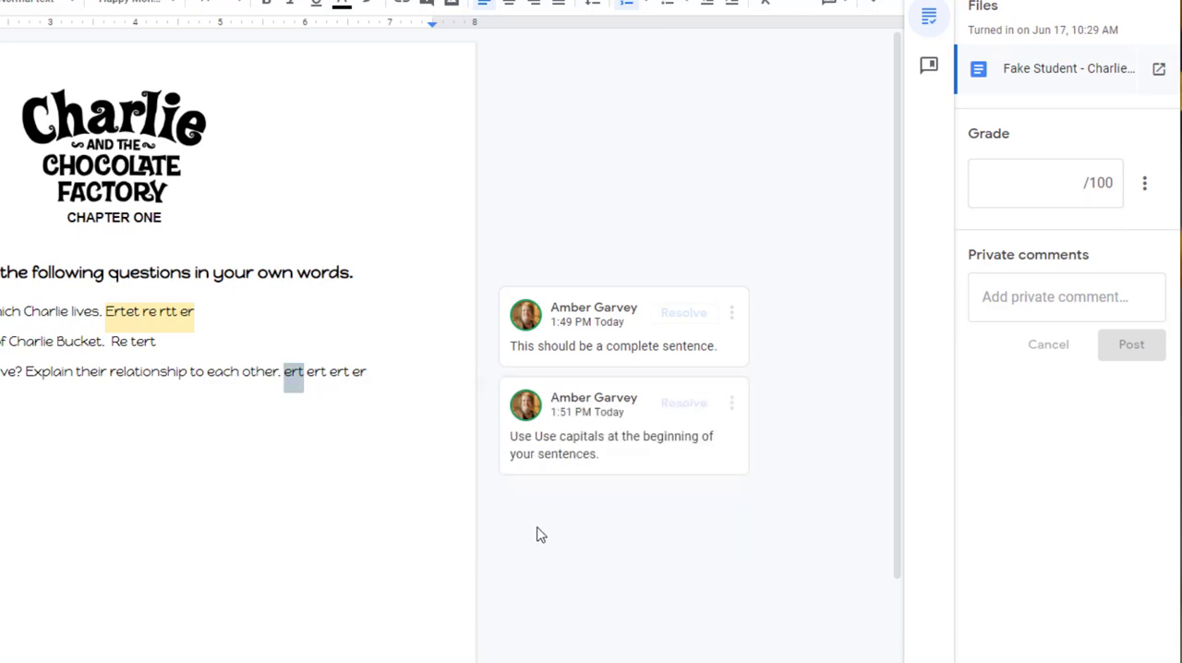
# Edit the posted comment on question 3 to remove the duplicate "Use" at its start, and save it
pyautogui.click(731, 404)
pyautogui.click(744, 437)
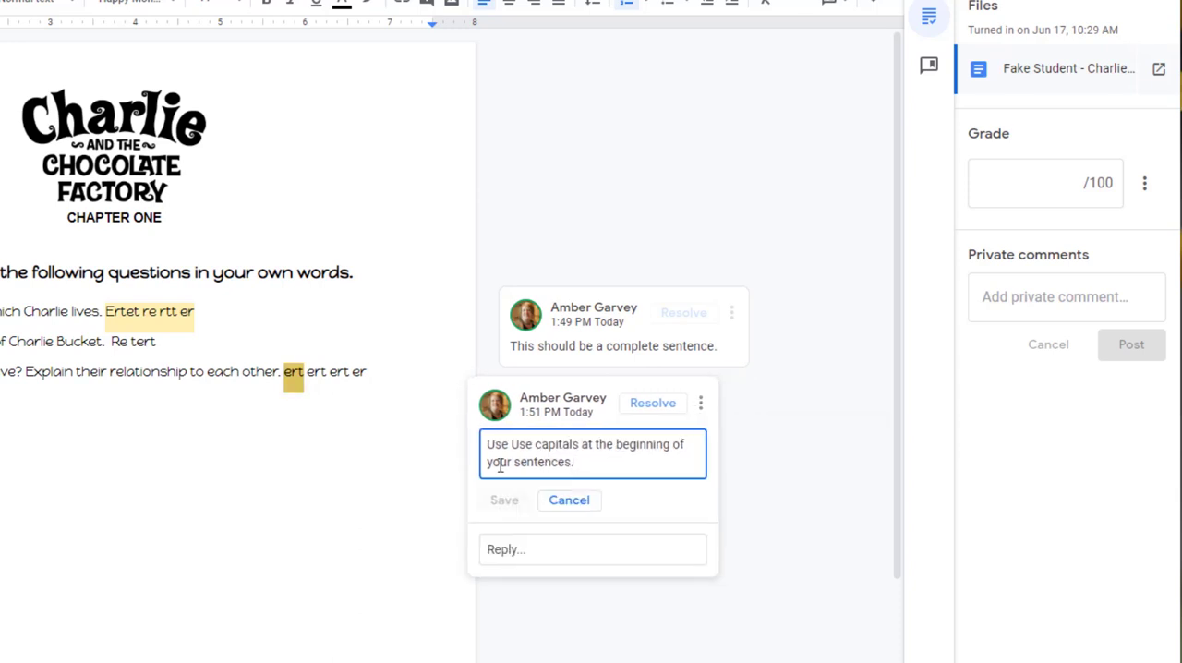
pyautogui.moveTo(511, 444); pyautogui.dragTo(481, 444)
pyautogui.press('BackSpace')
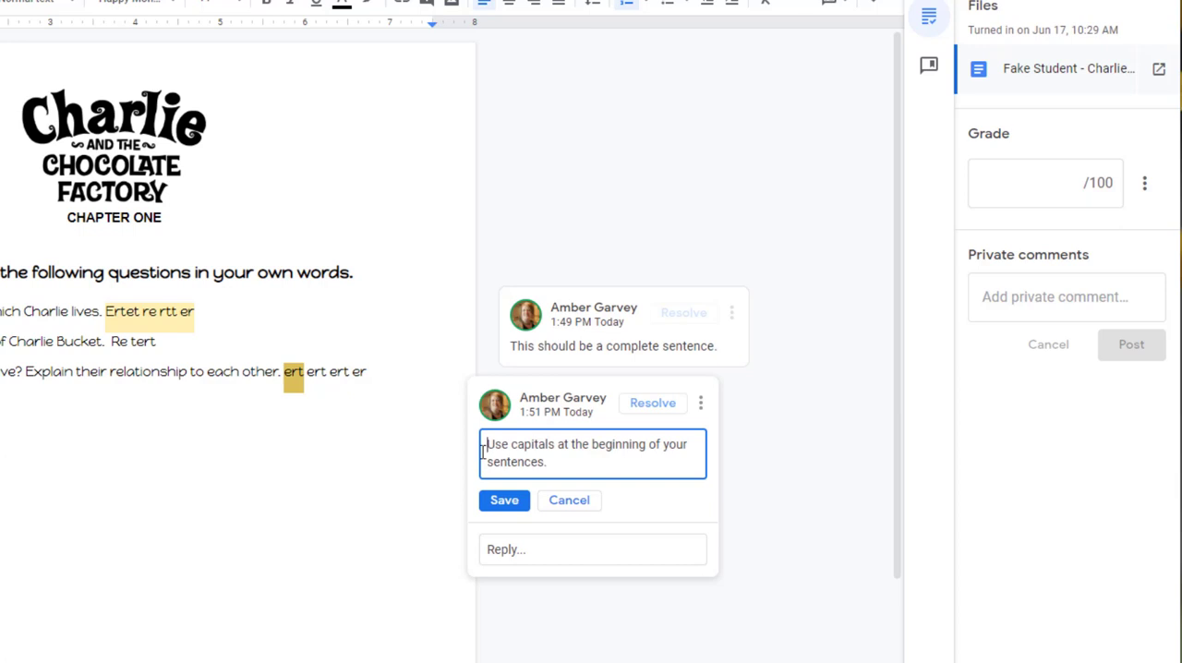
pyautogui.click(506, 503)
pyautogui.click(773, 496)
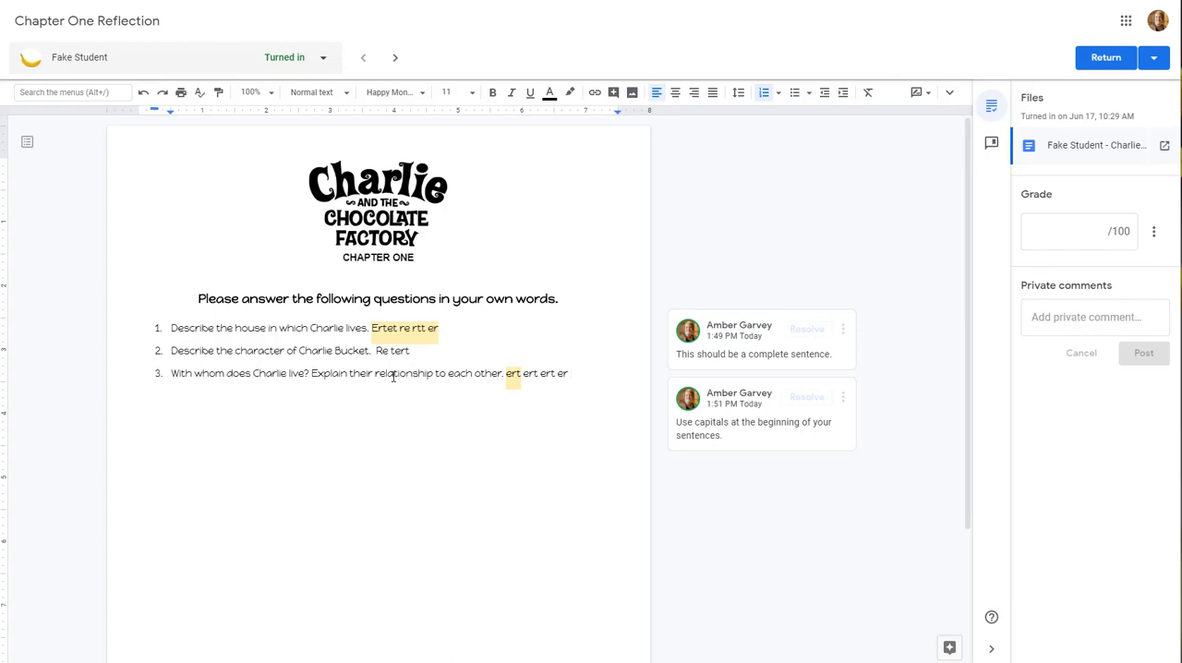
# Grade the turned-in reflection 80 out of 100, and place the cursor in the private comment field
pyautogui.click(1095, 231)
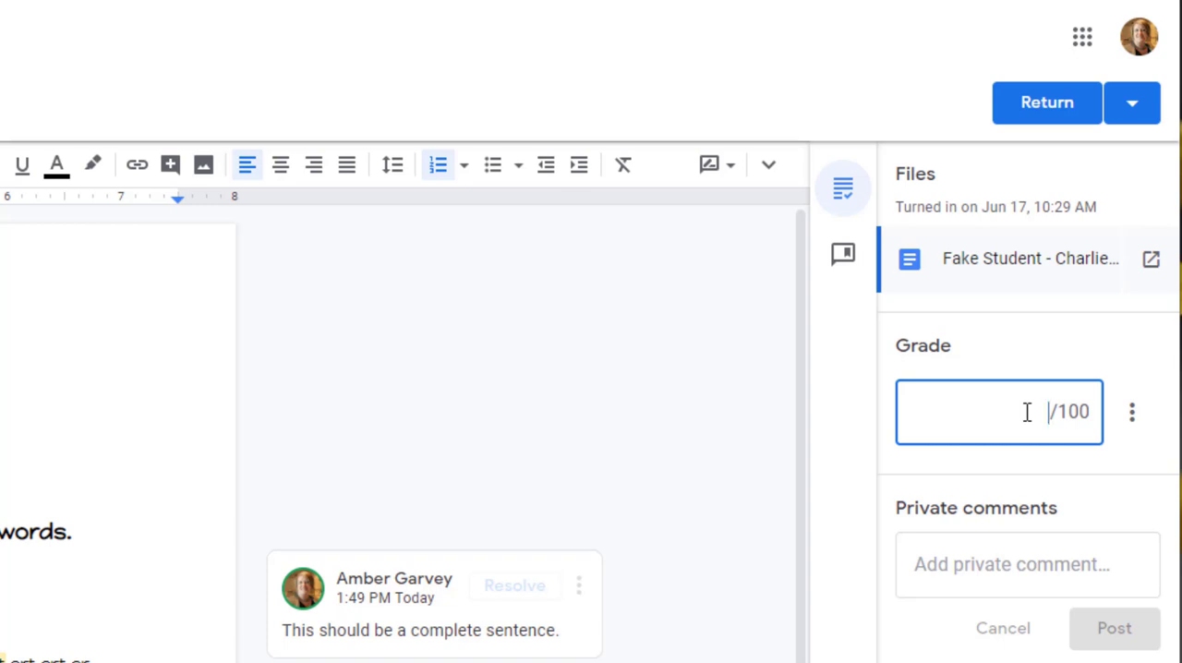
pyautogui.write('80')
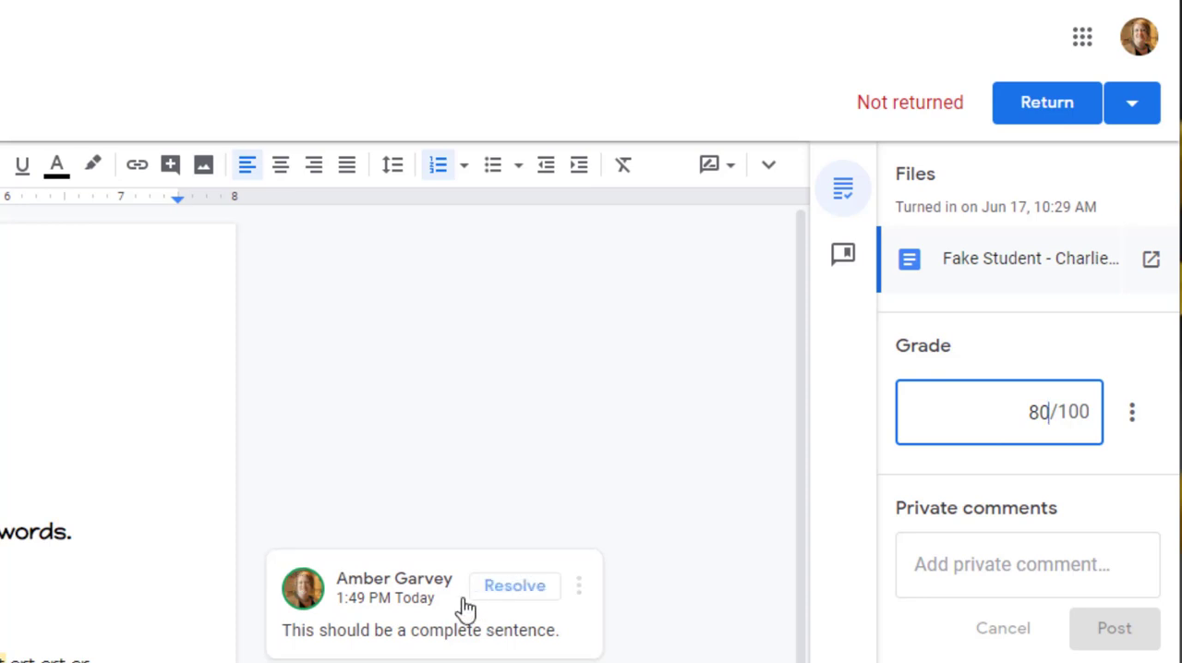
pyautogui.click(927, 577)
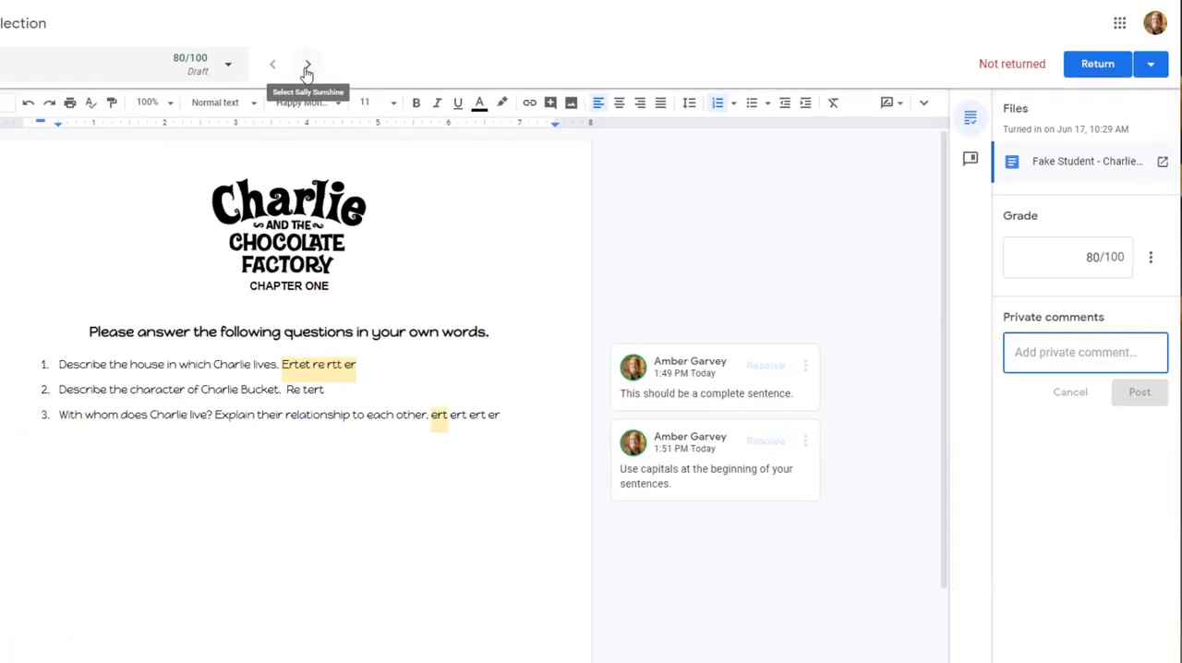
# Go to the next student's Chapter One Reflection and grade it 95 out of 100
pyautogui.click(394, 61)
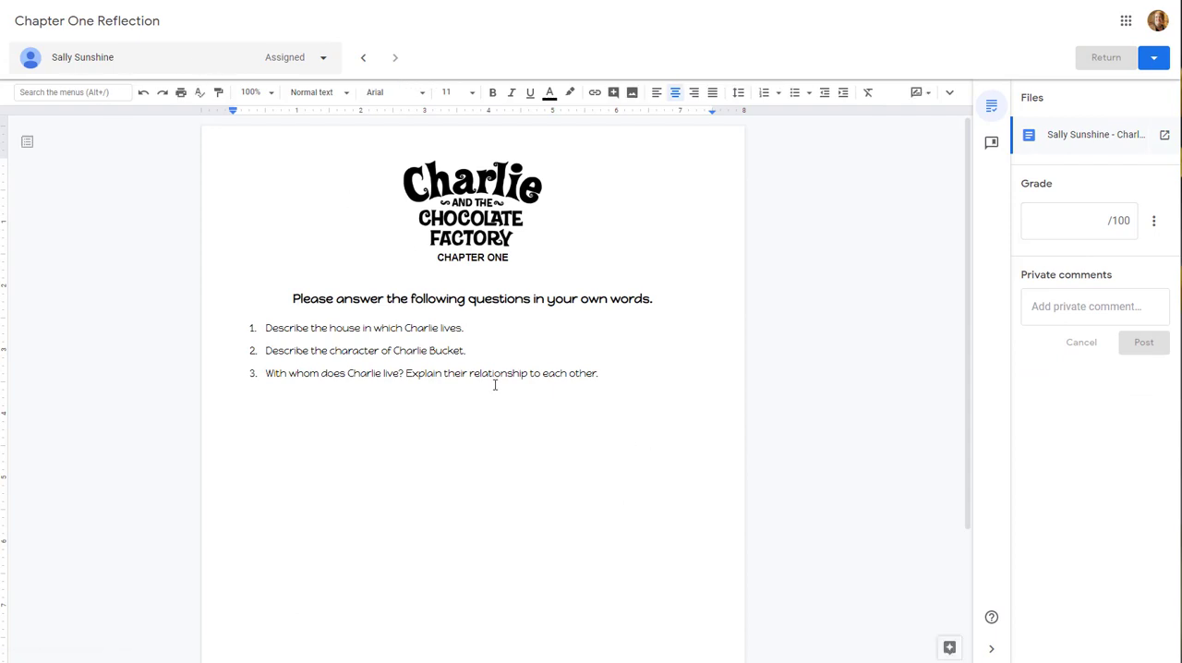
pyautogui.click(1100, 222)
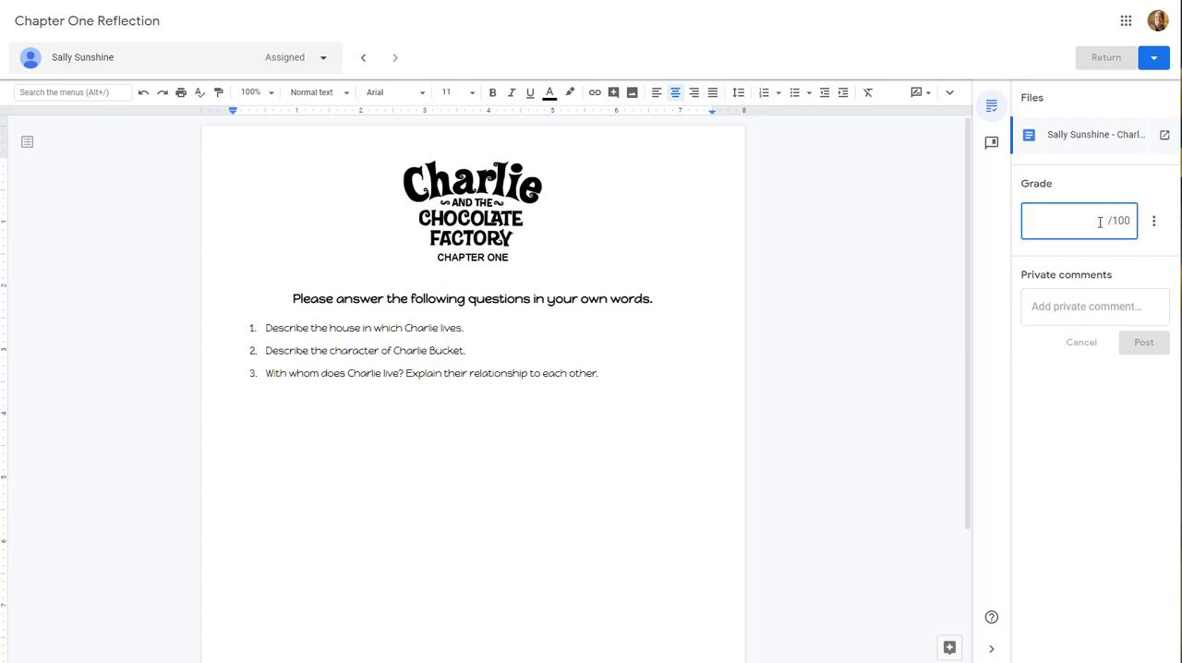
pyautogui.write('95')
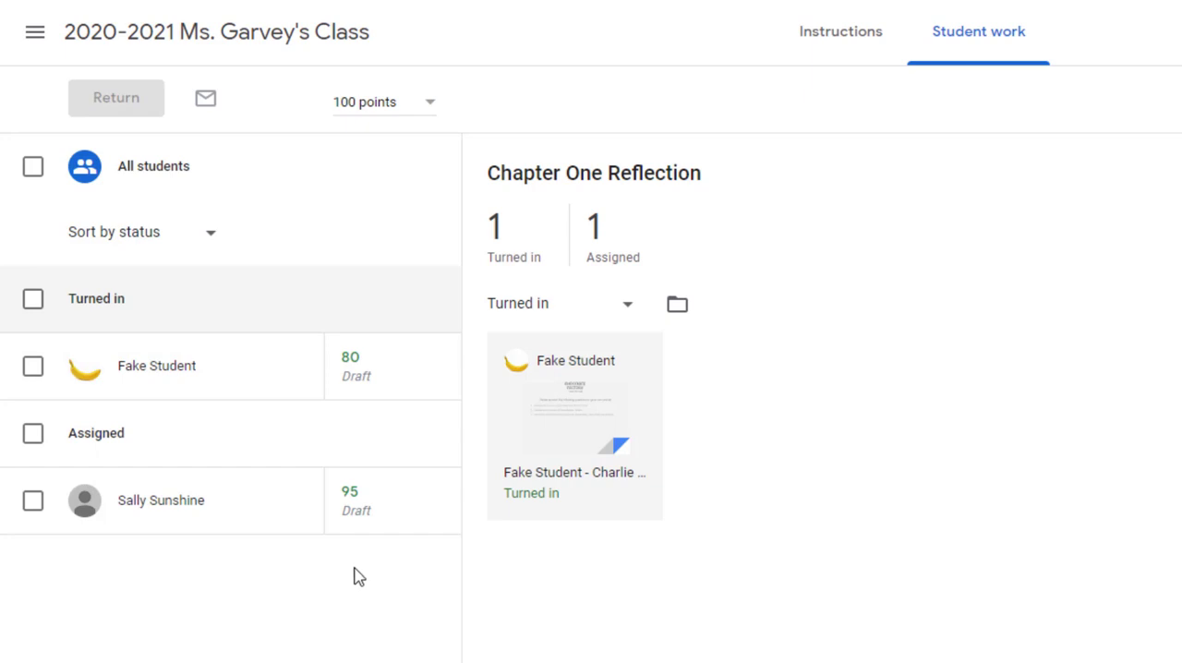
# Select both students' Chapter One Reflection work and return it with their grades, leaving the private comment empty
pyautogui.click(33, 368)
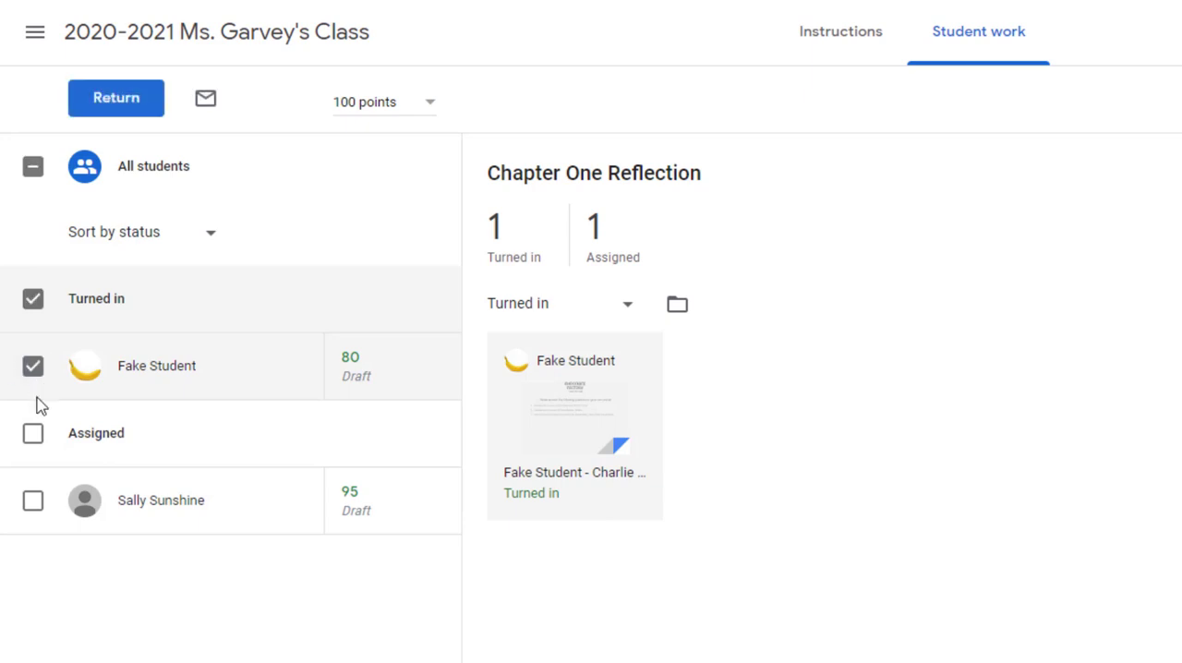
pyautogui.click(34, 502)
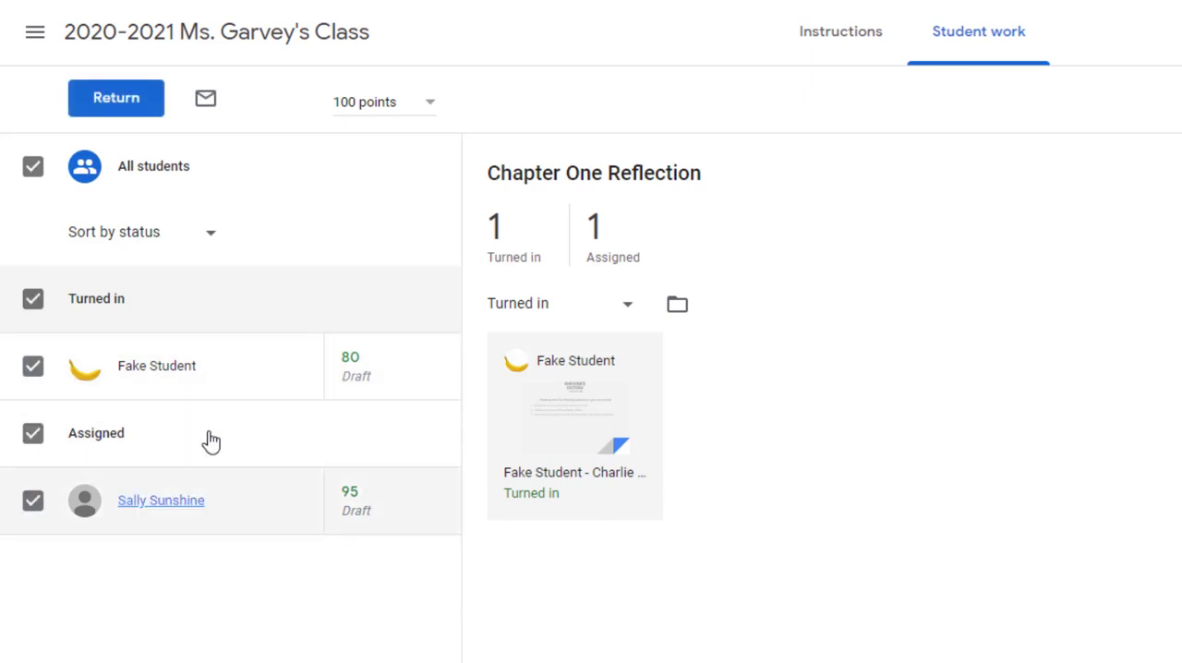
pyautogui.click(132, 109)
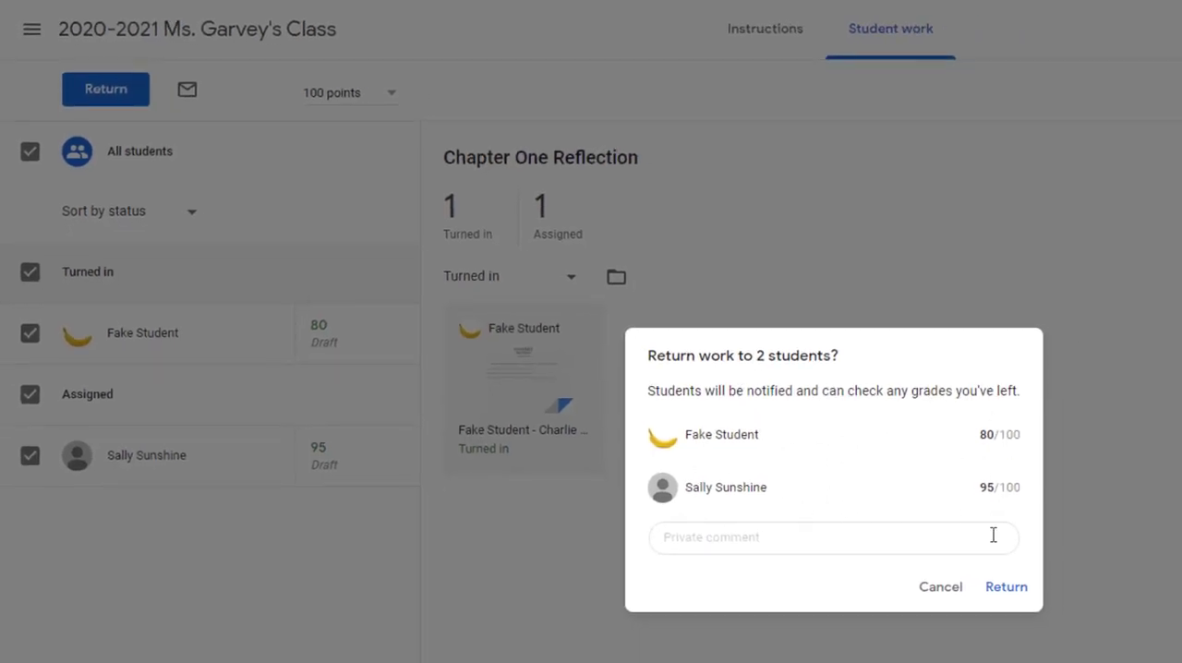
pyautogui.click(703, 541)
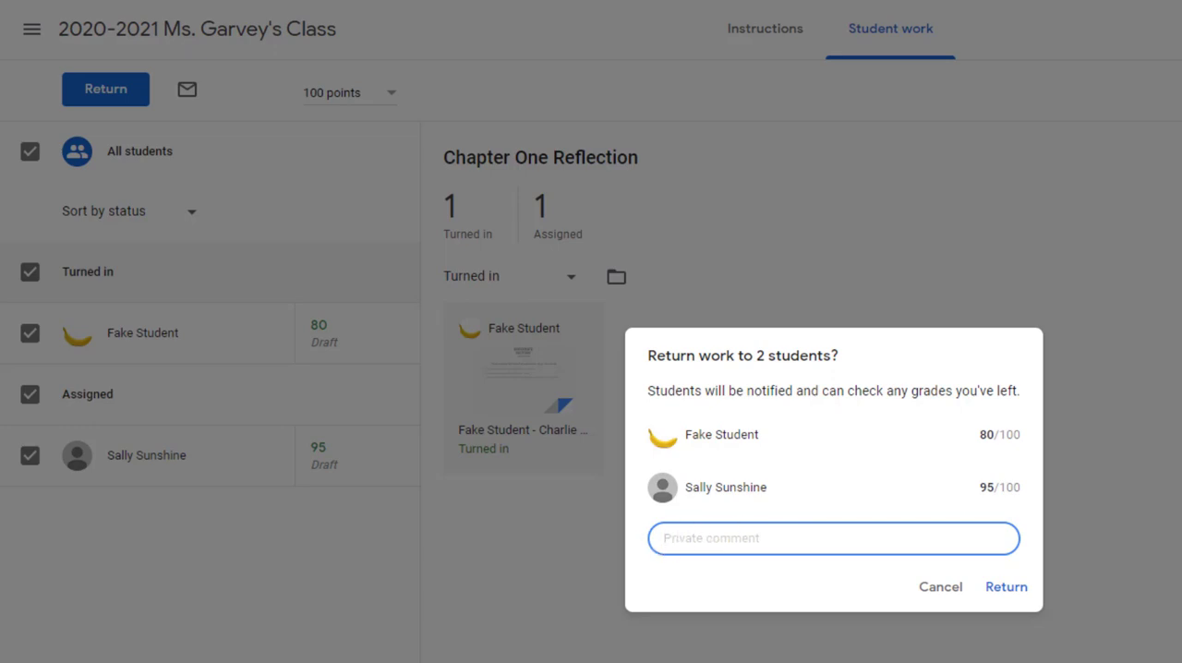
pyautogui.click(1007, 588)
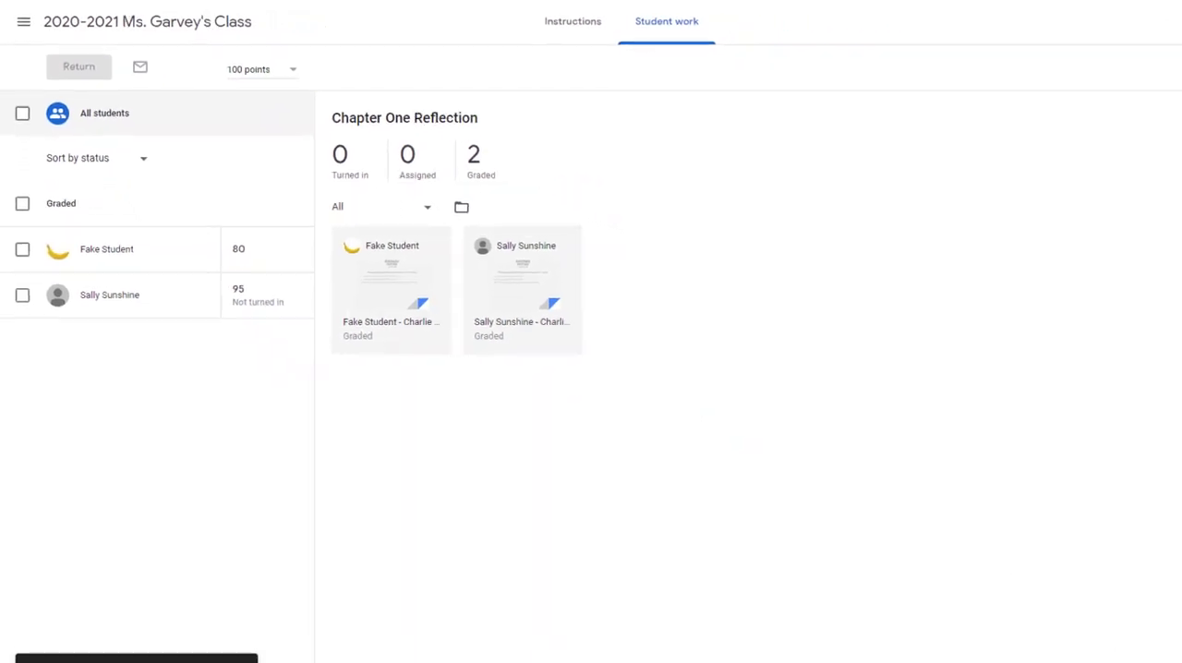
# Switch to the student's view of the class and view the full Chapter One Reflection assignment to check its grade
pyautogui.hotkey('alt', 'Tab')
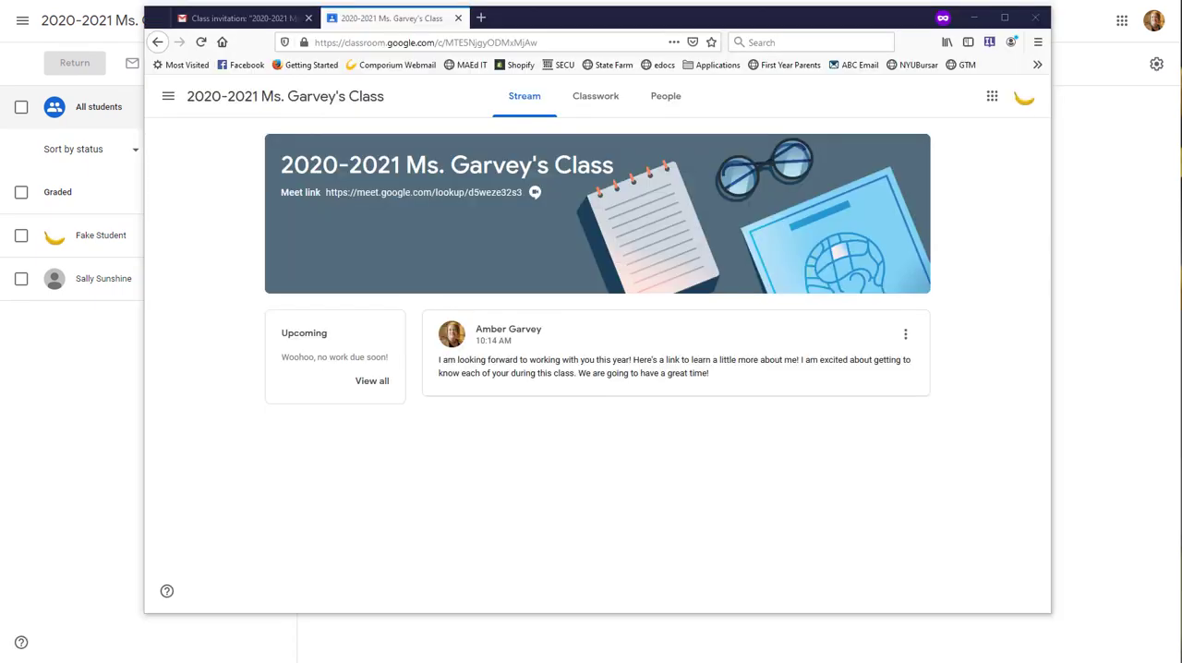
pyautogui.click(594, 101)
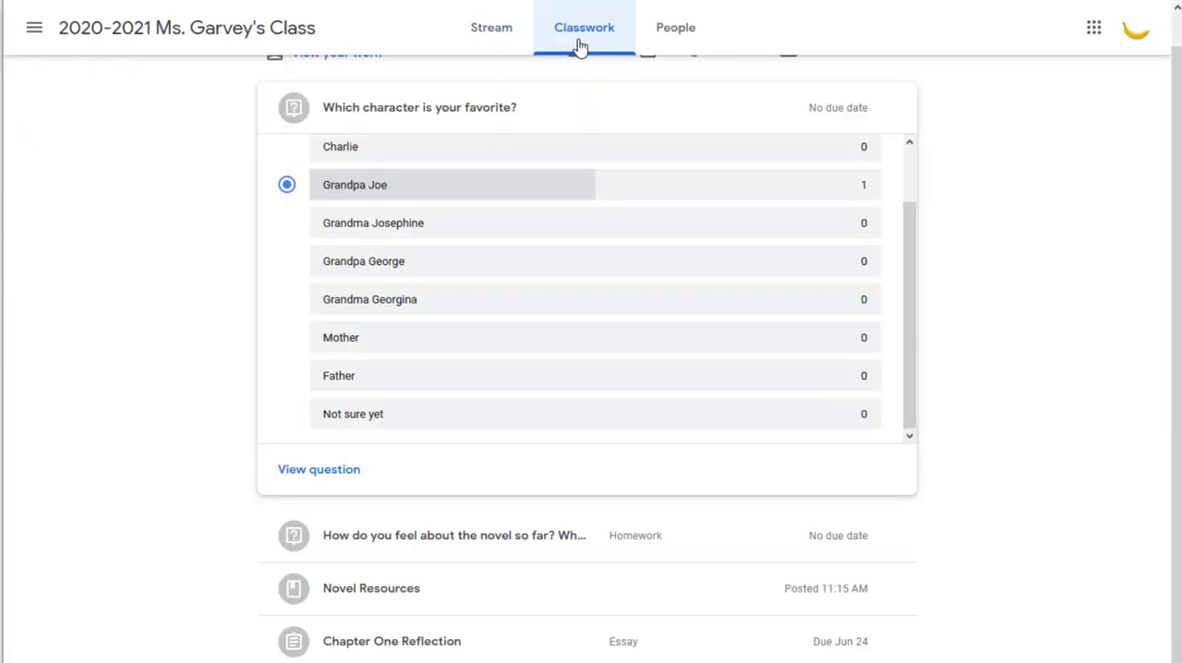
pyautogui.click(699, 117)
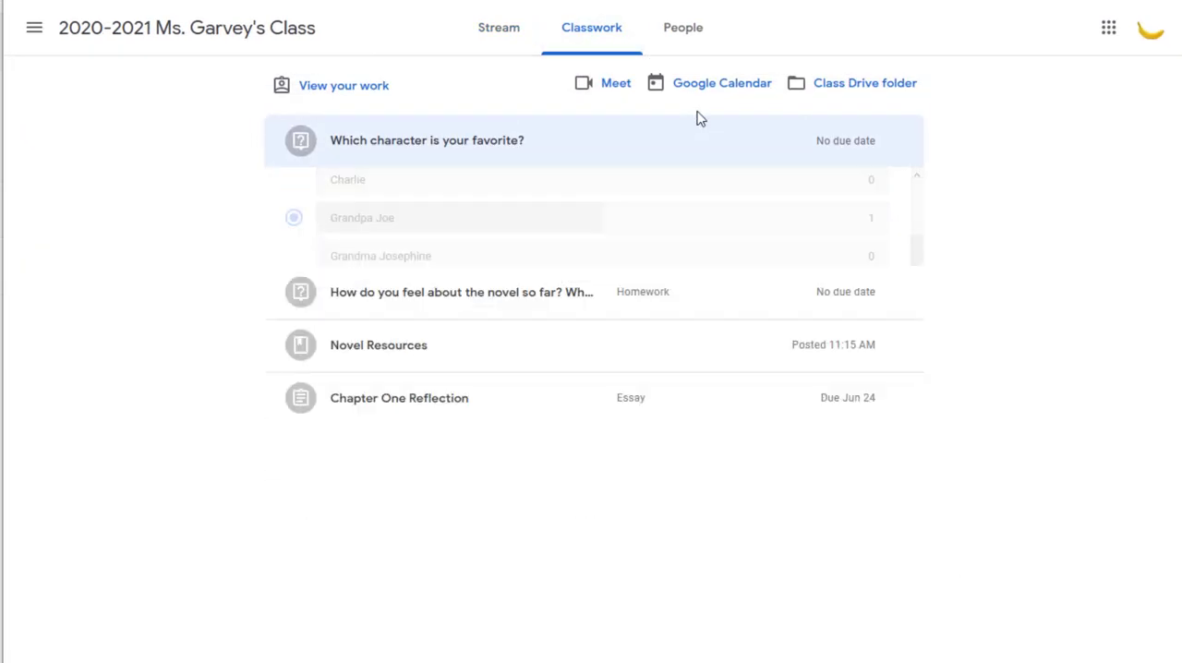
pyautogui.click(453, 316)
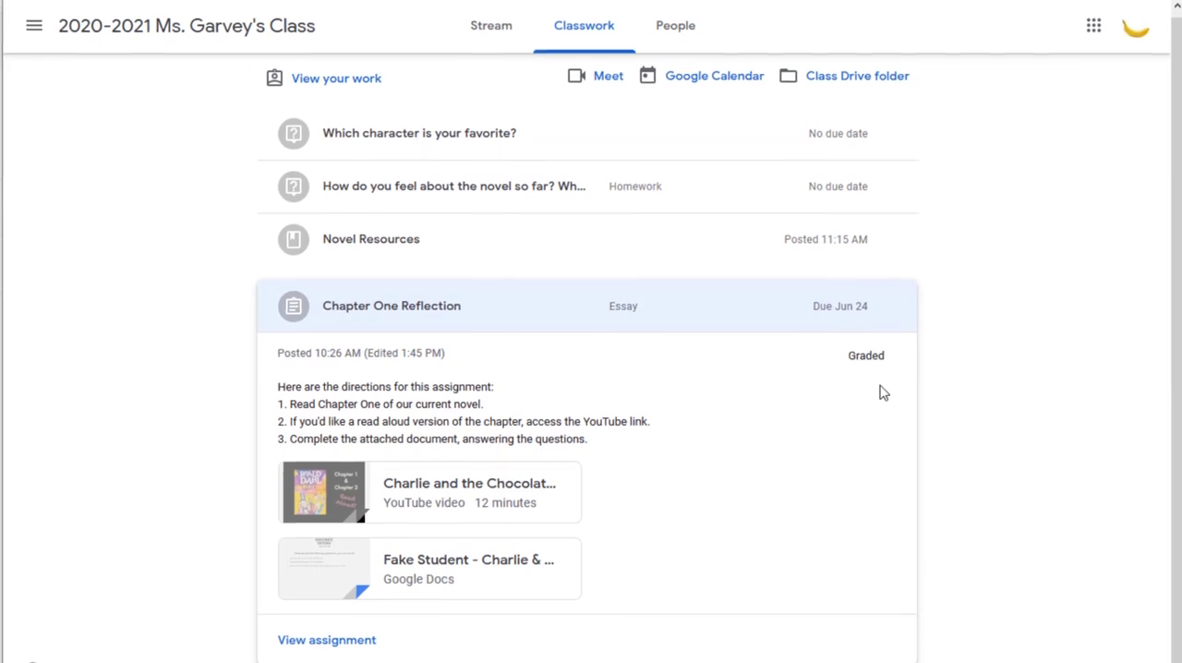
pyautogui.scroll(-1, 878, 379)
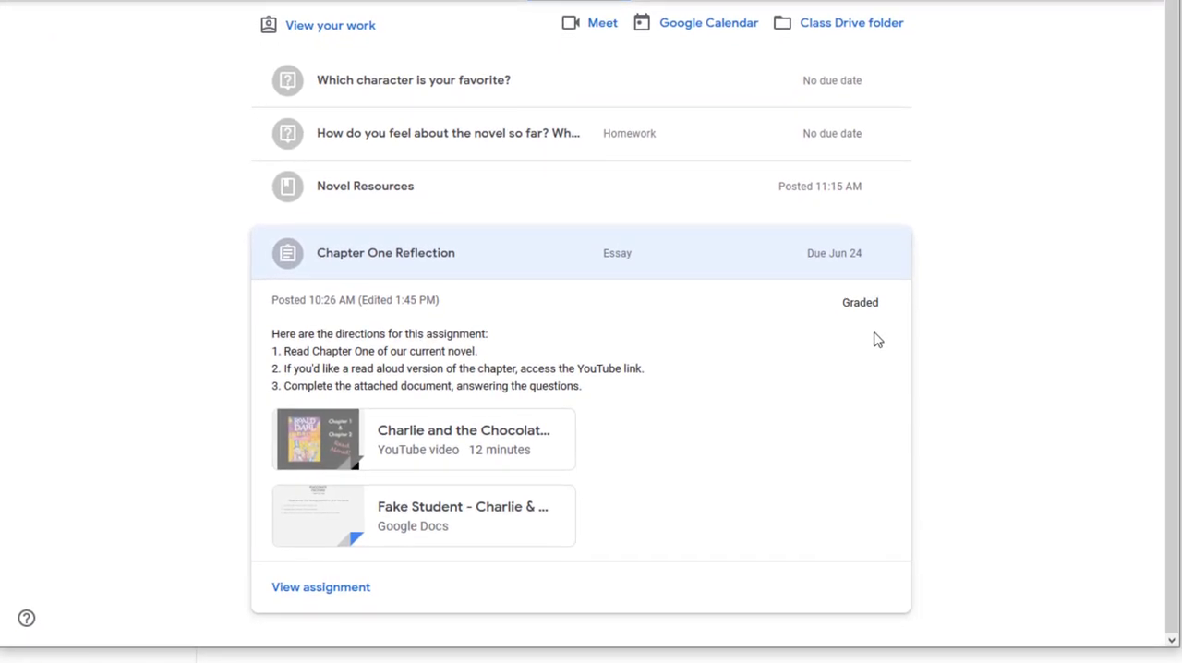
pyautogui.click(321, 595)
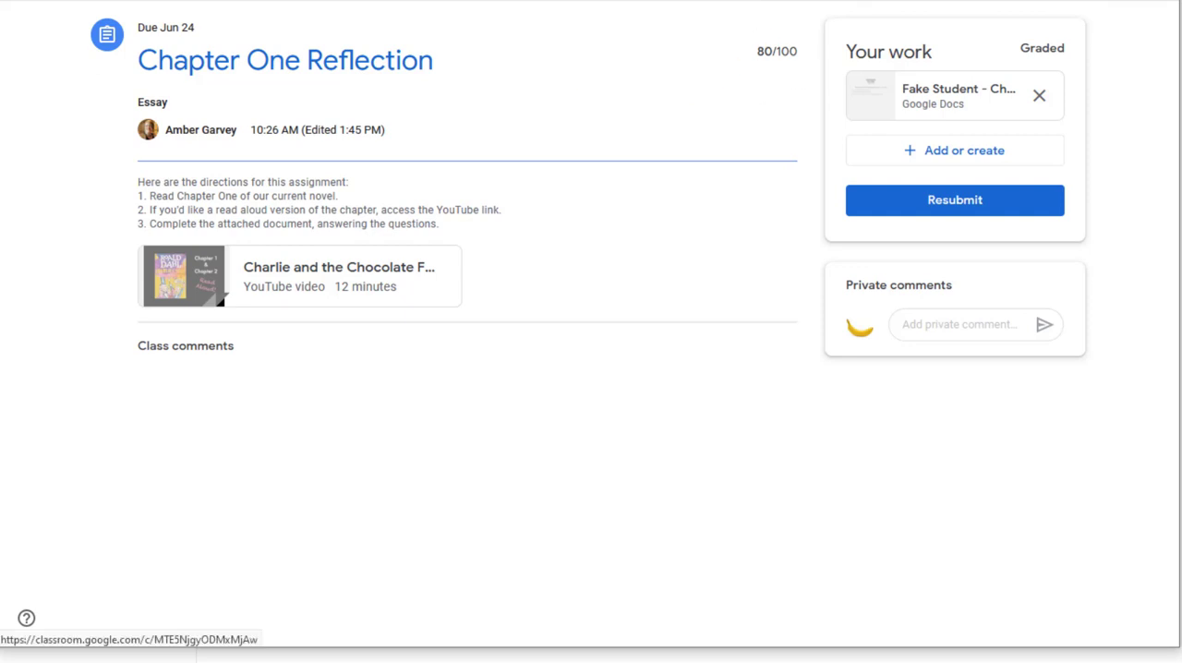
# Go back to the student's classwork list, and review the first student's graded reflection in the teacher's view before closing it
pyautogui.click(147, 1)
pyautogui.click(578, 1)
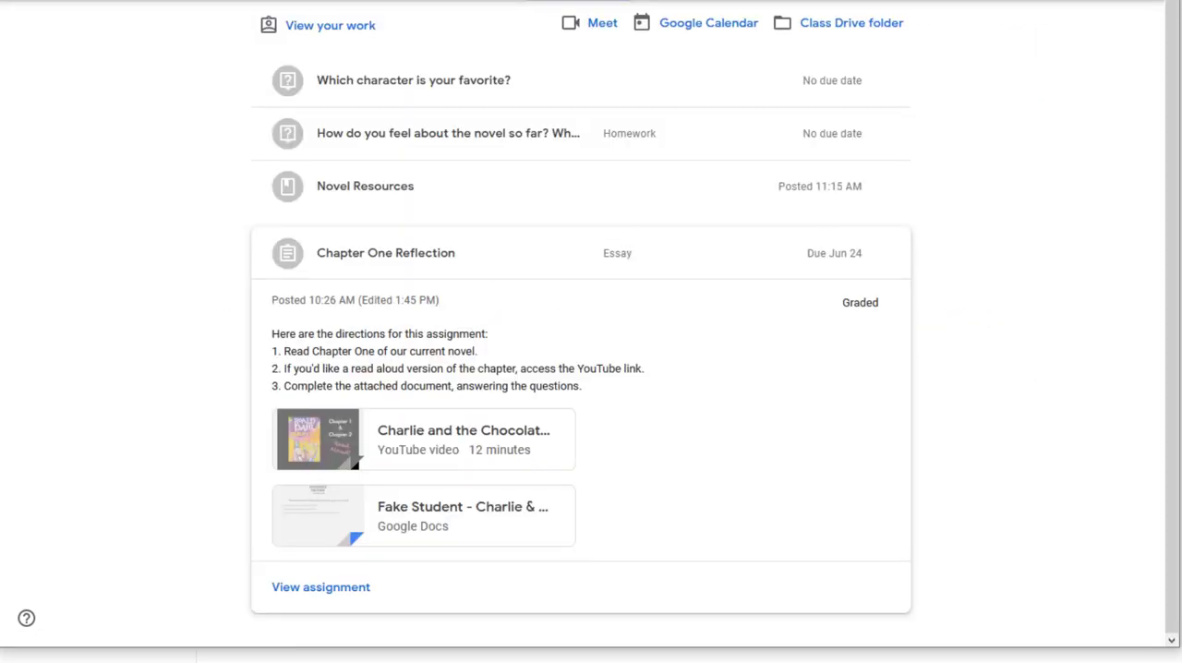
pyautogui.click(562, 265)
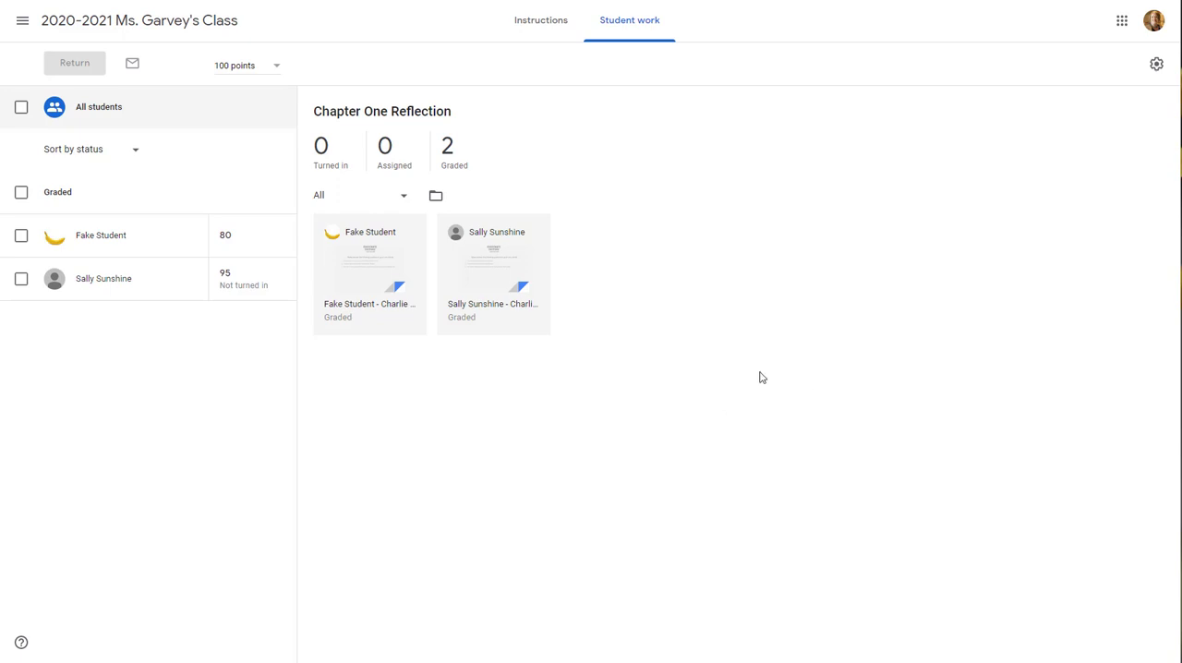
pyautogui.click(374, 269)
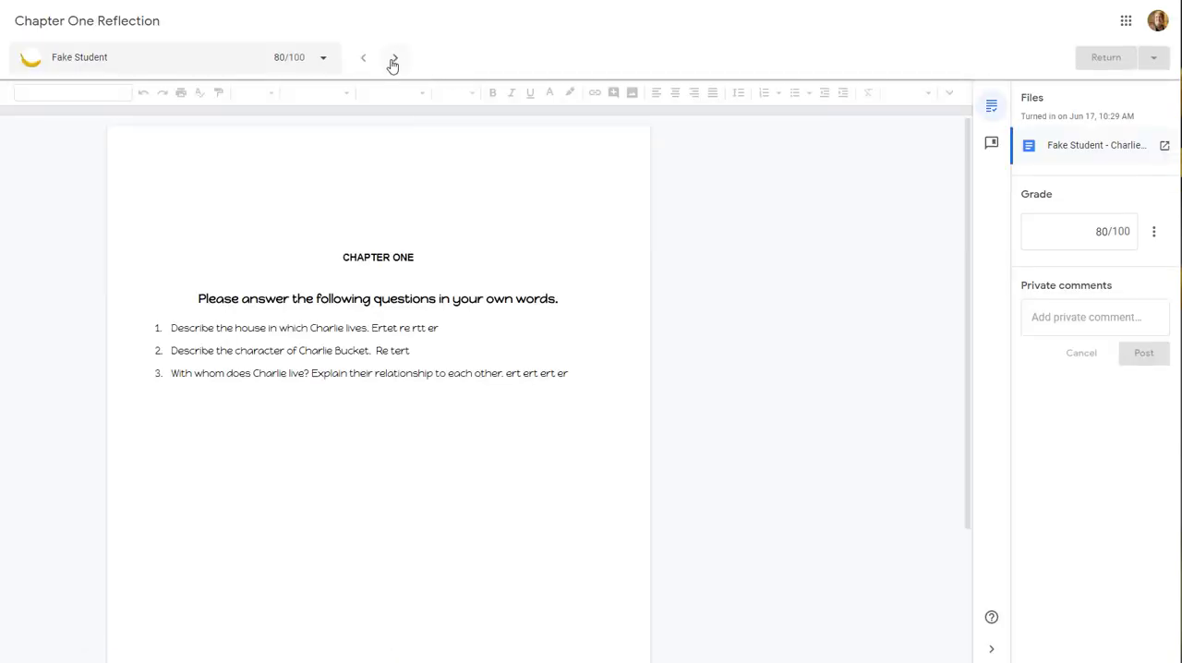
pyautogui.hotkey('ctrl', 'w')
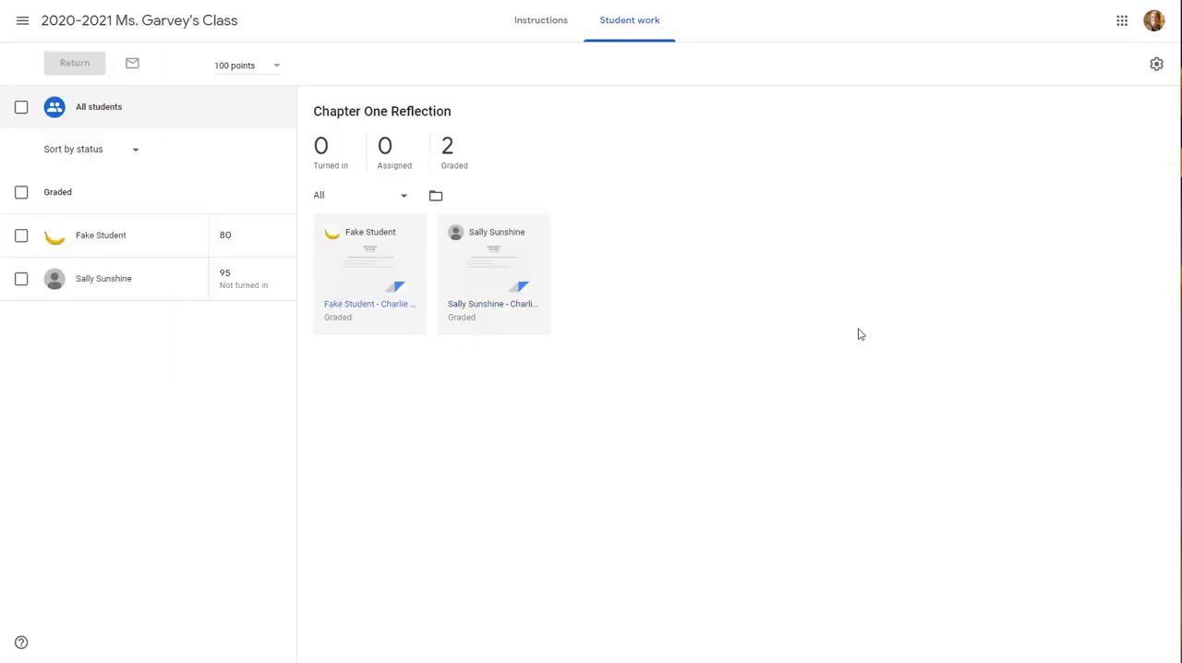
# From the class's classwork, open the student answers to the question "How do you feel about the novel so far?"
pyautogui.click(217, 31)
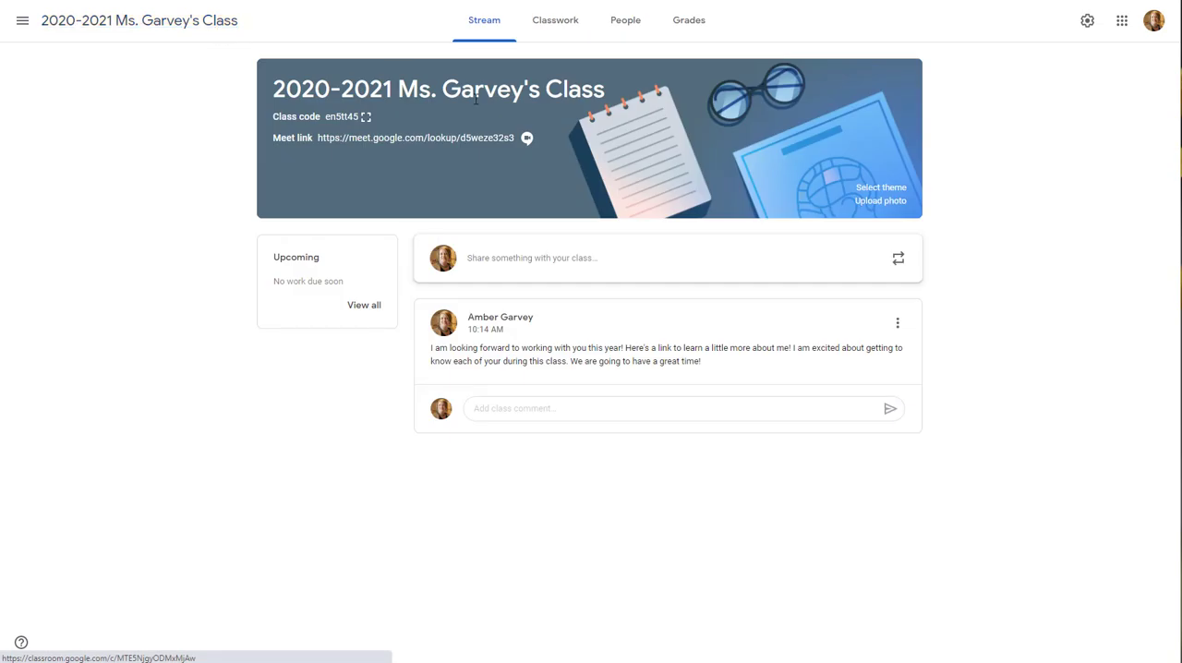
pyautogui.click(559, 27)
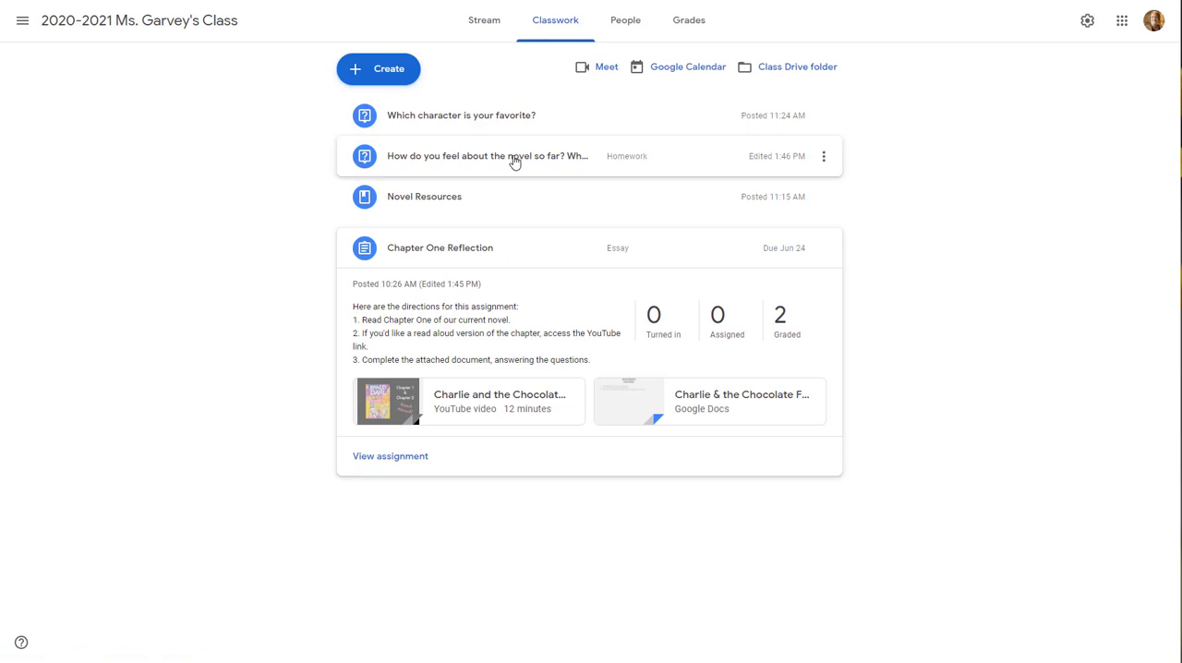
pyautogui.click(514, 162)
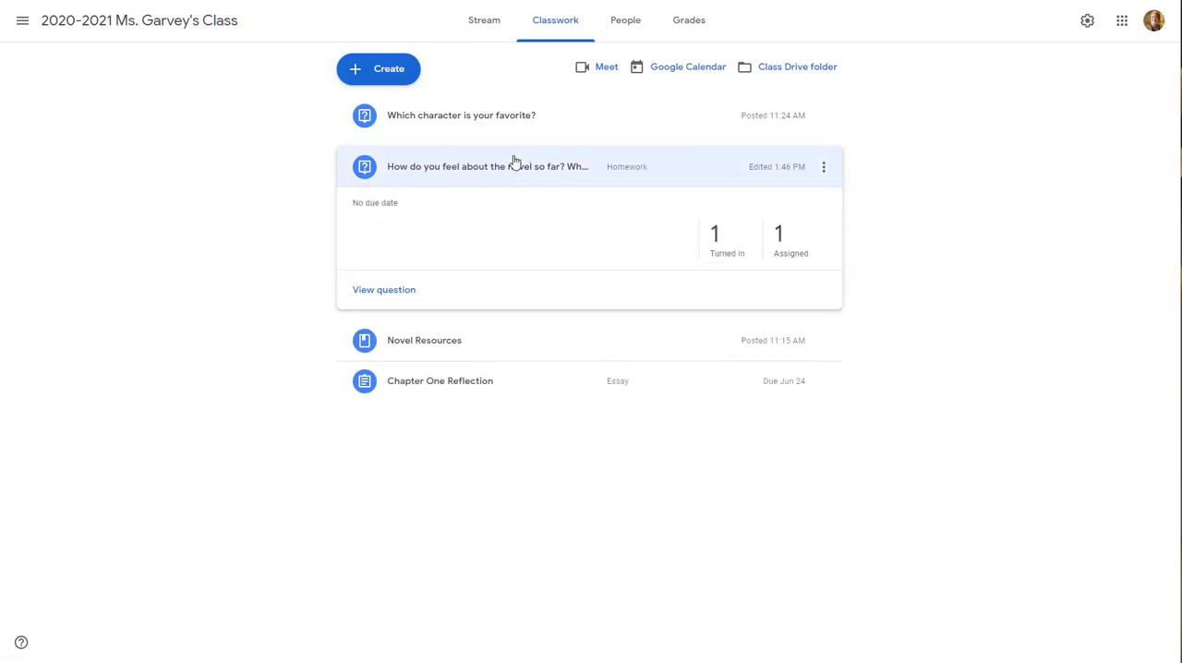
pyautogui.click(401, 296)
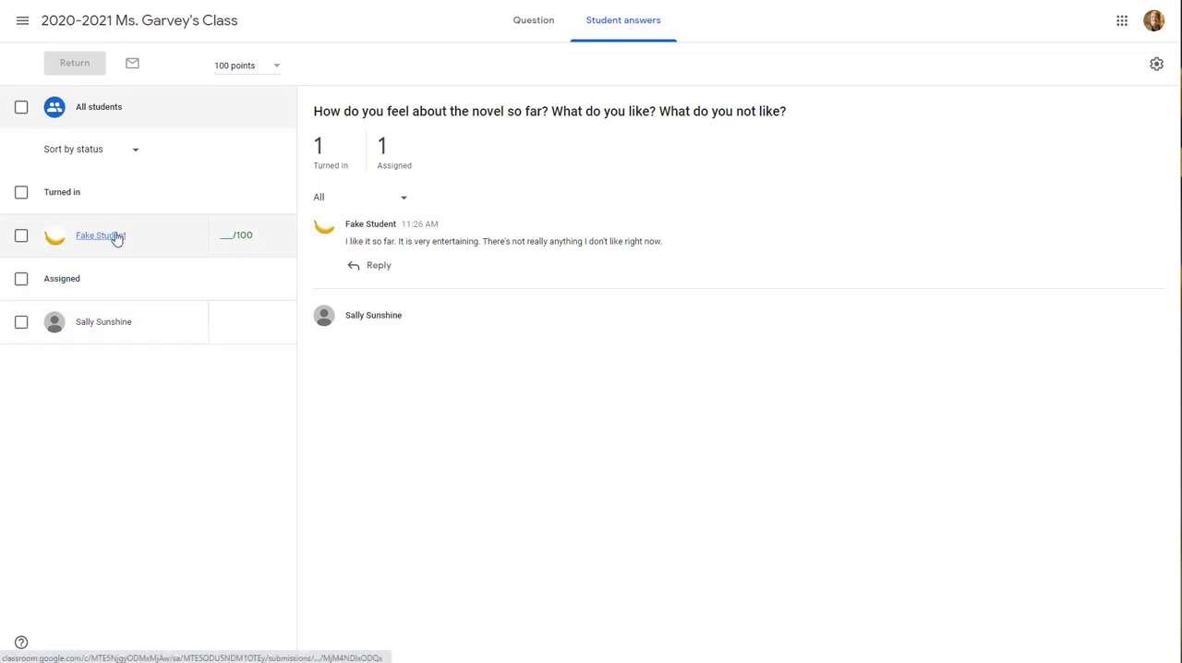
# Look through each student's individual response page for the novel question, both the turned-in and the assigned one
pyautogui.click(224, 237)
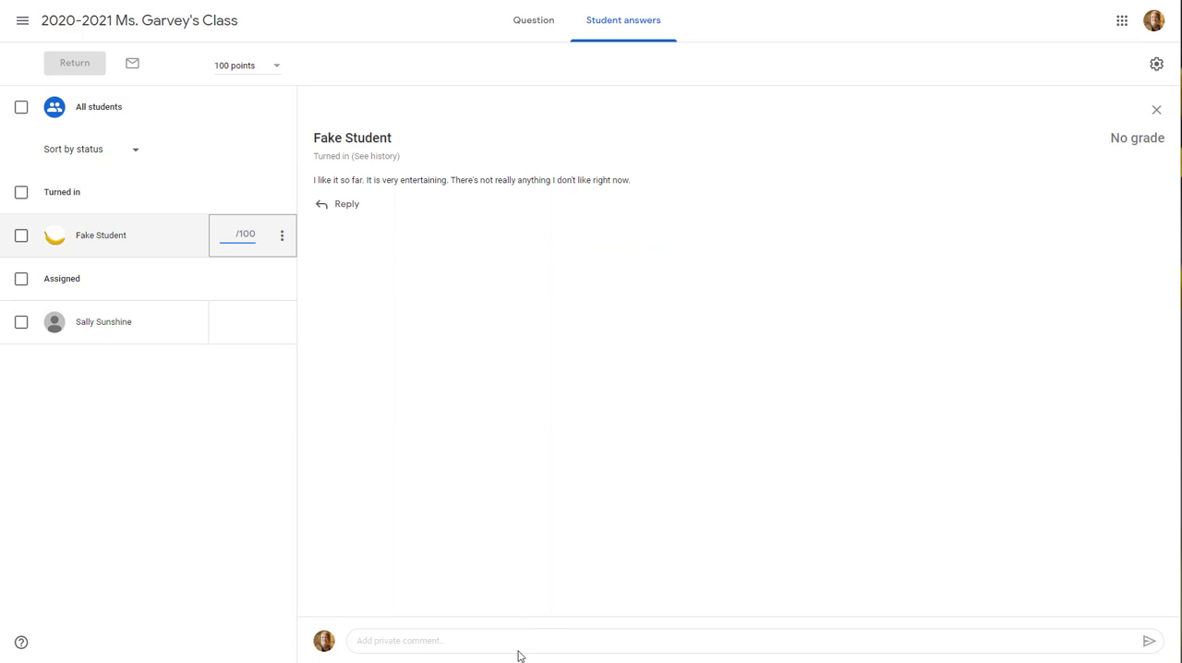
pyautogui.click(1155, 112)
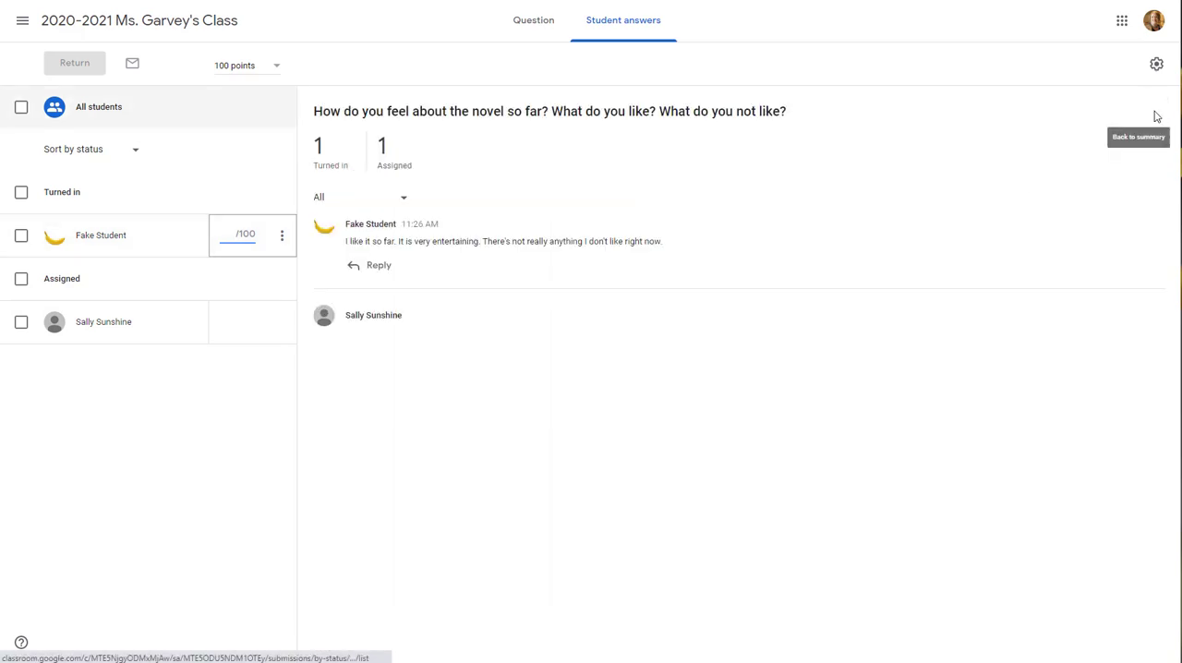
pyautogui.click(193, 336)
pyautogui.moveTo(271, 317)
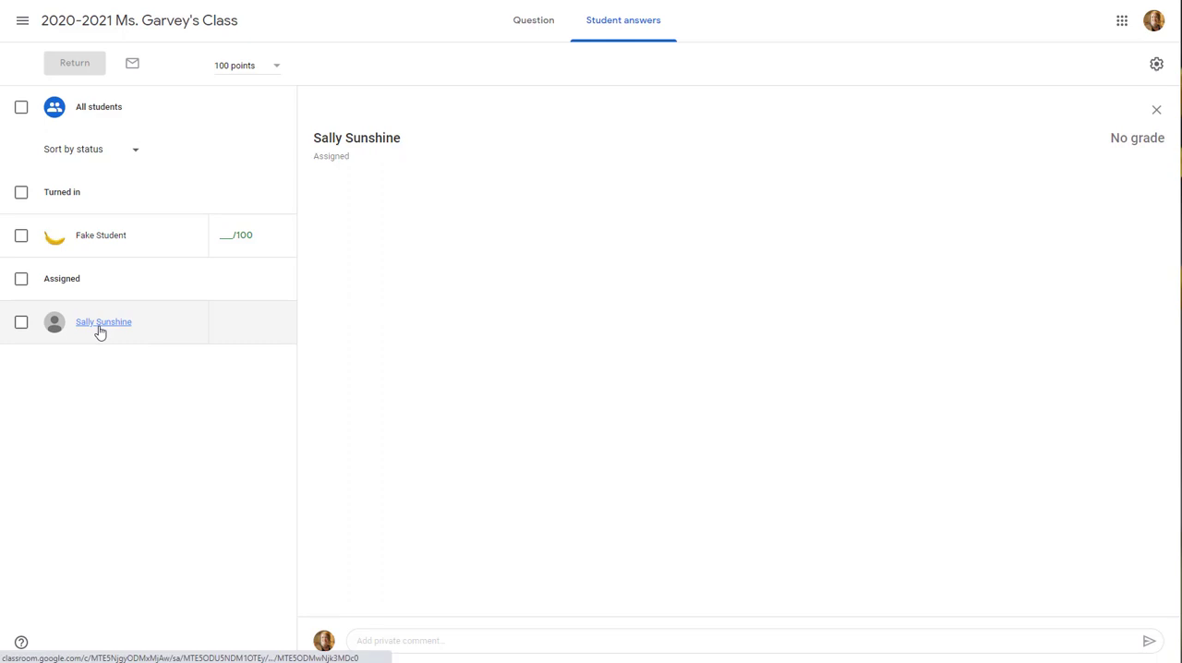
pyautogui.click(158, 240)
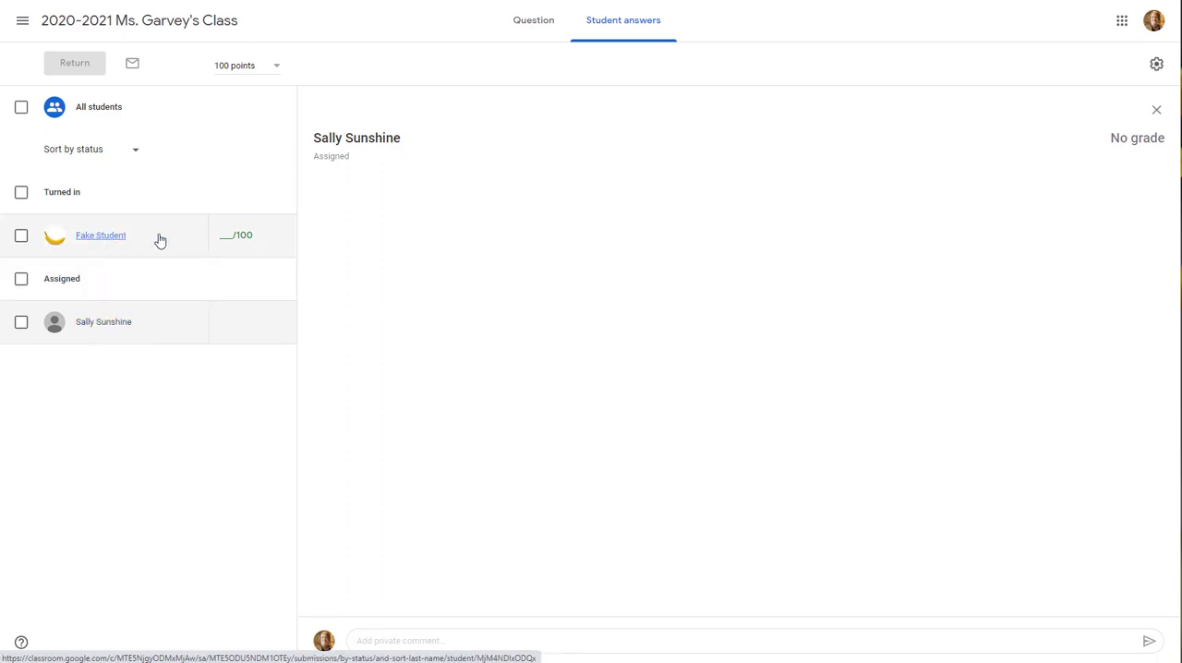
pyautogui.click(142, 327)
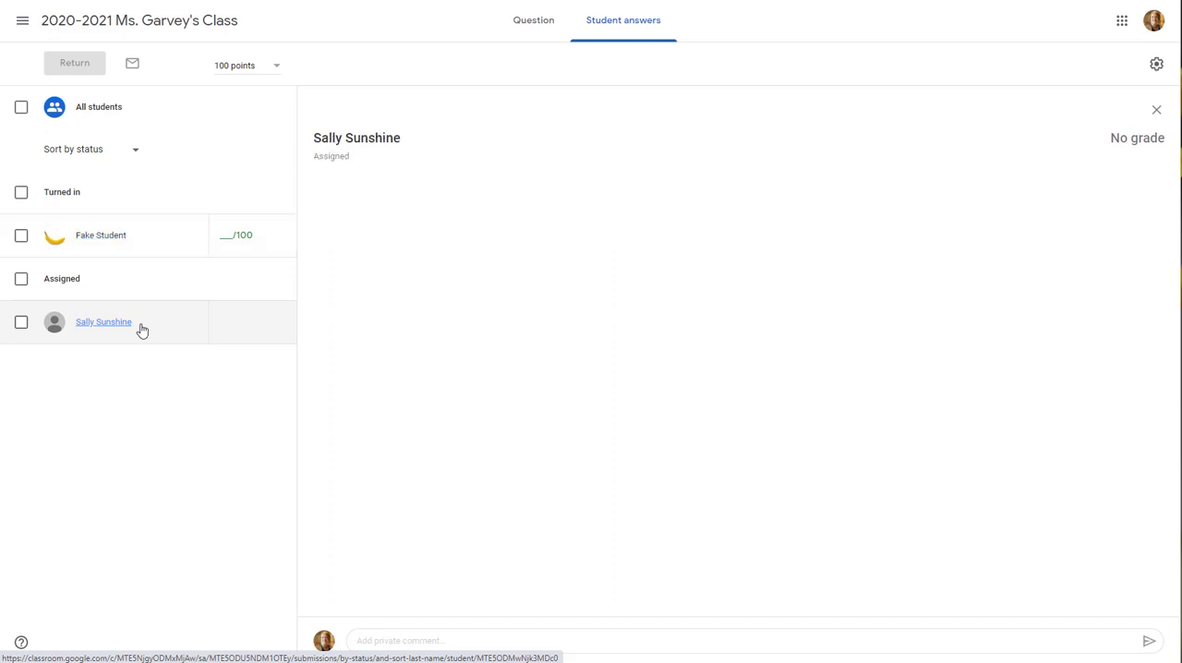
# Grade both students 100 out of 100 on the novel question
pyautogui.click(231, 323)
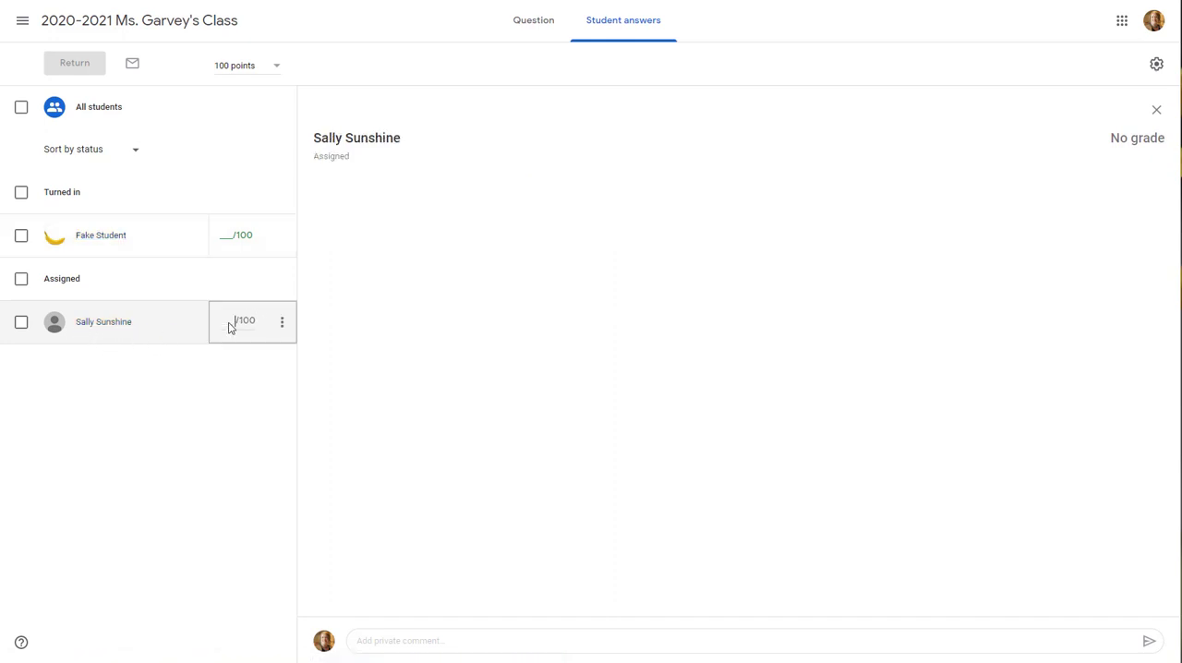
pyautogui.write('100')
pyautogui.click(272, 433)
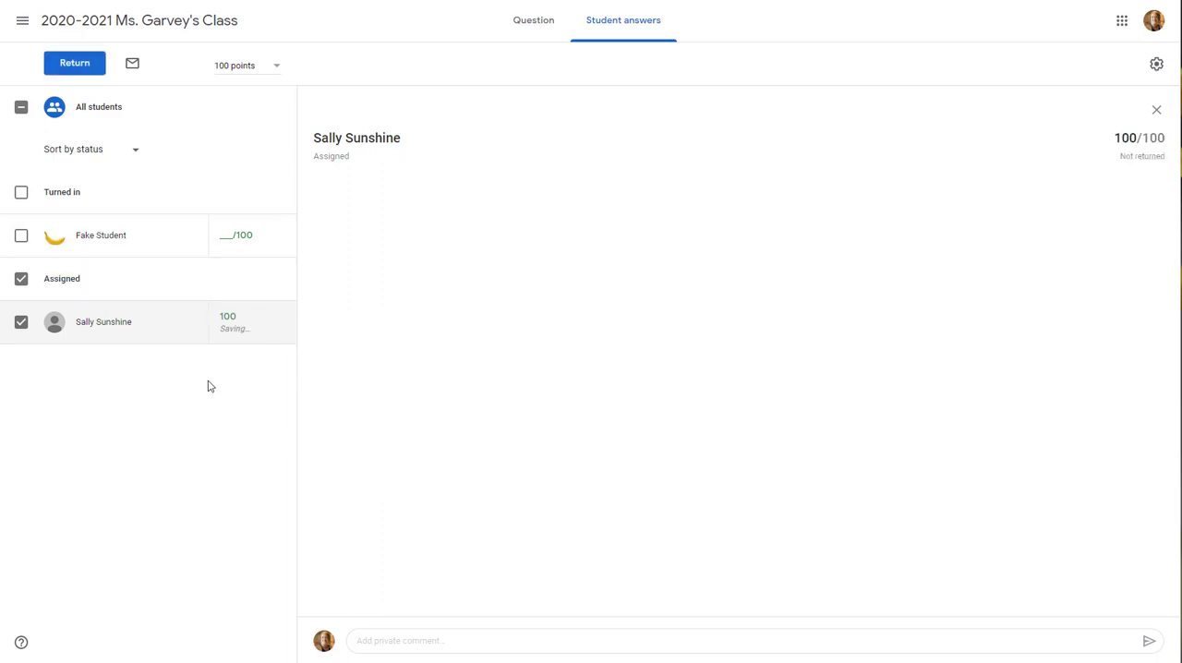
pyautogui.click(232, 234)
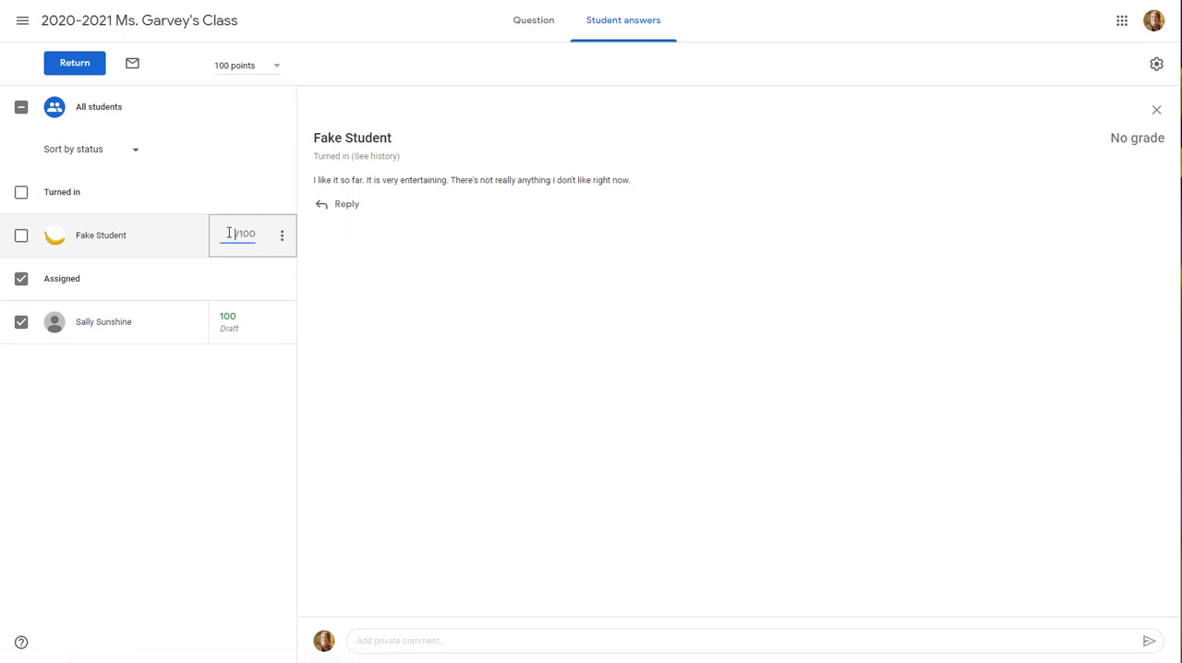
pyautogui.write('100')
pyautogui.click(229, 383)
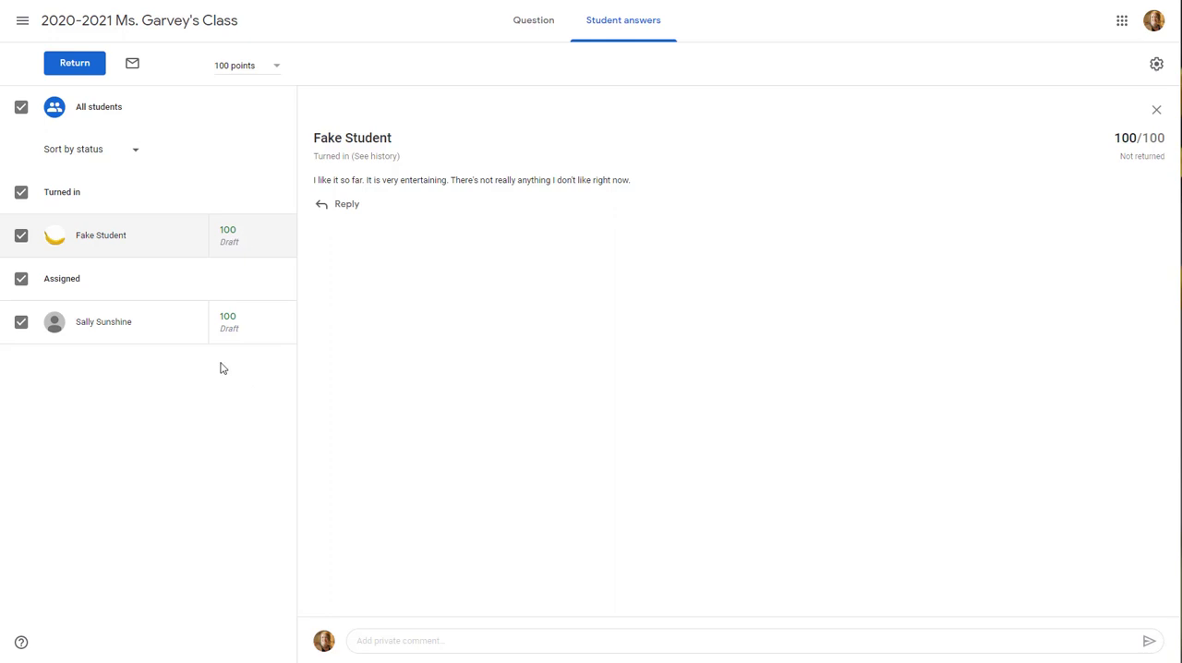
# Return the graded novel question to both students, including the one who has not submitted an answer
pyautogui.click(66, 72)
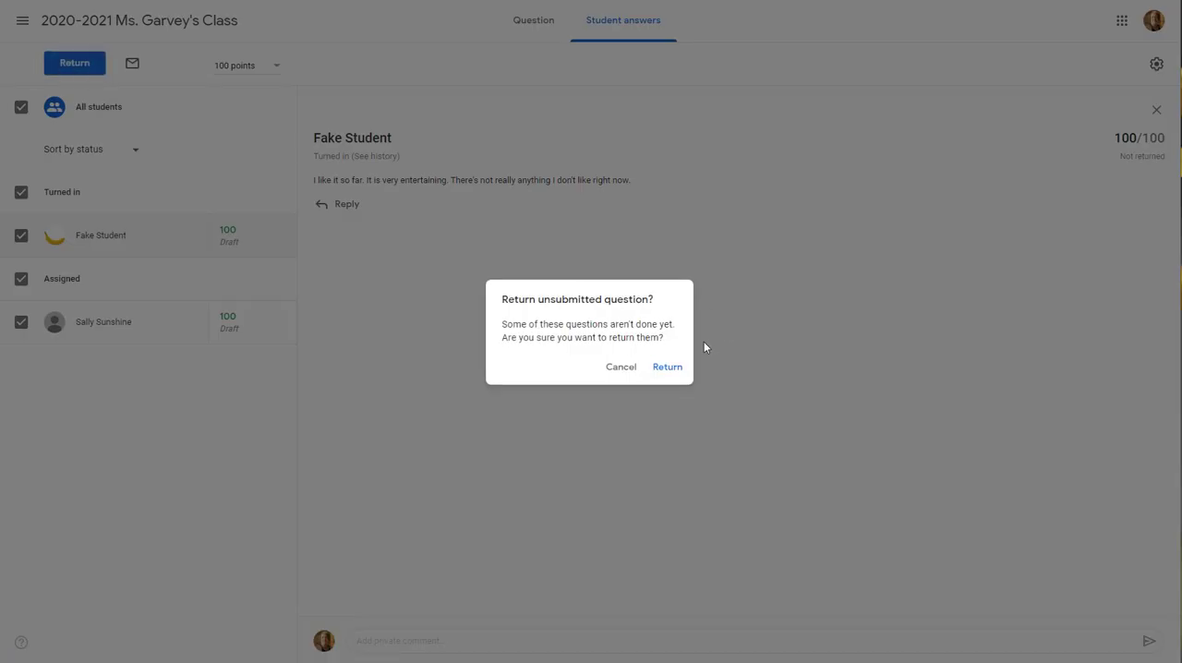
pyautogui.click(661, 368)
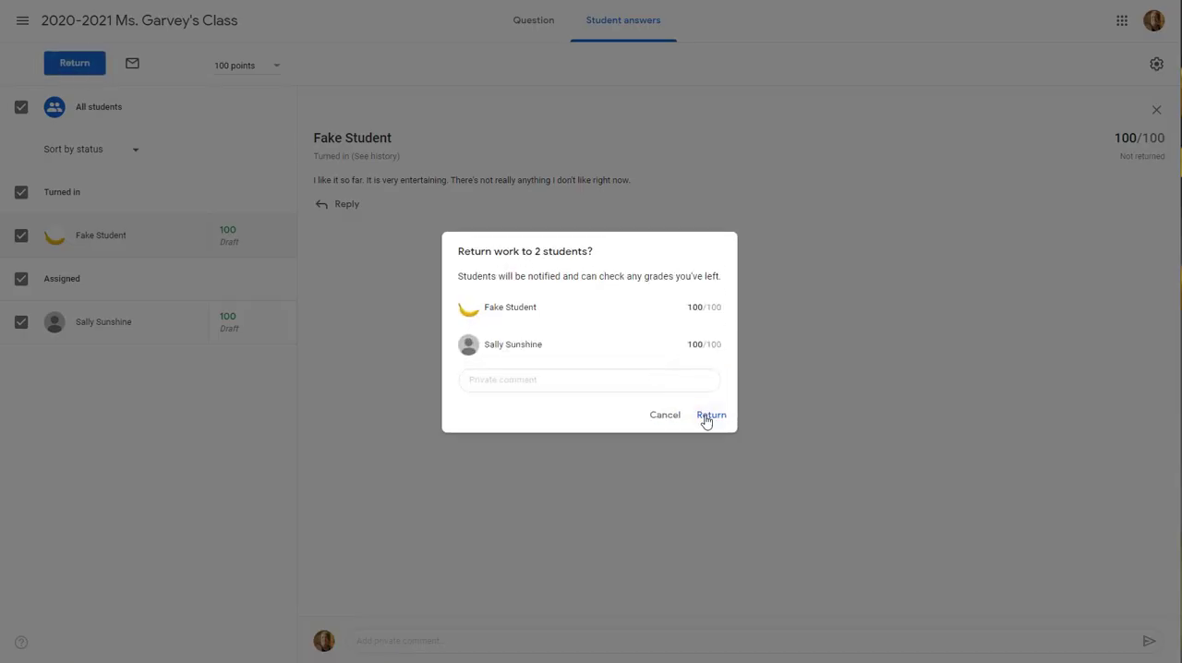
pyautogui.click(706, 415)
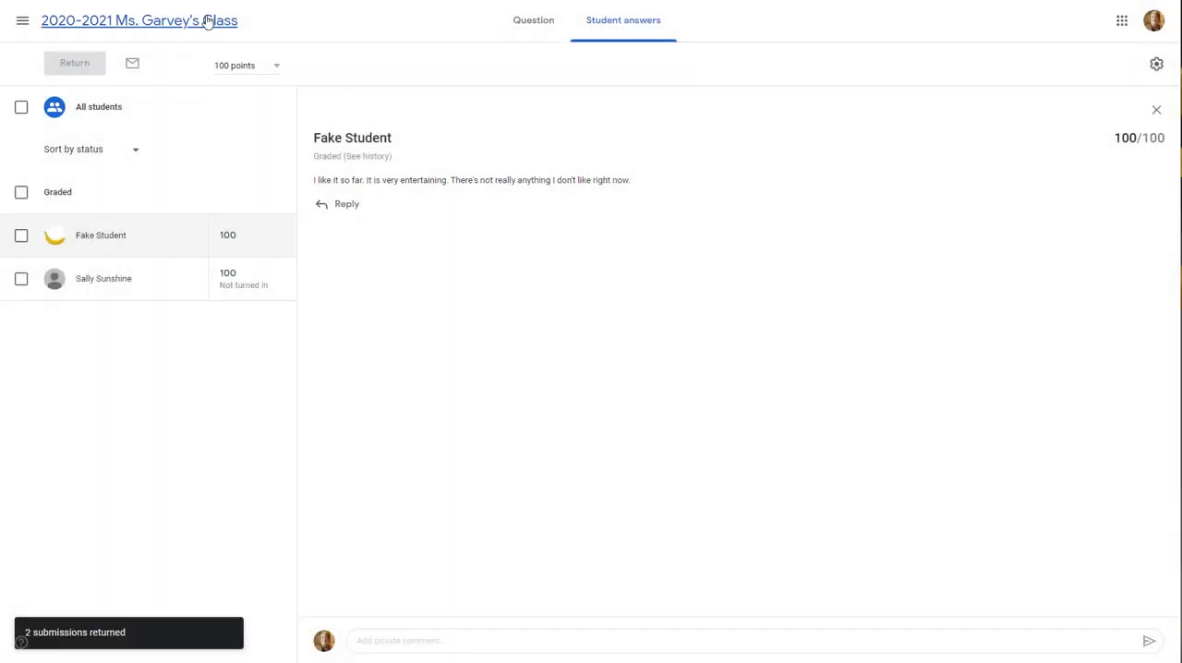
# In the class gradebook, enter a draft grade of 90 for the first student on "Which character is your favorite?"
pyautogui.click(208, 20)
pyautogui.click(689, 29)
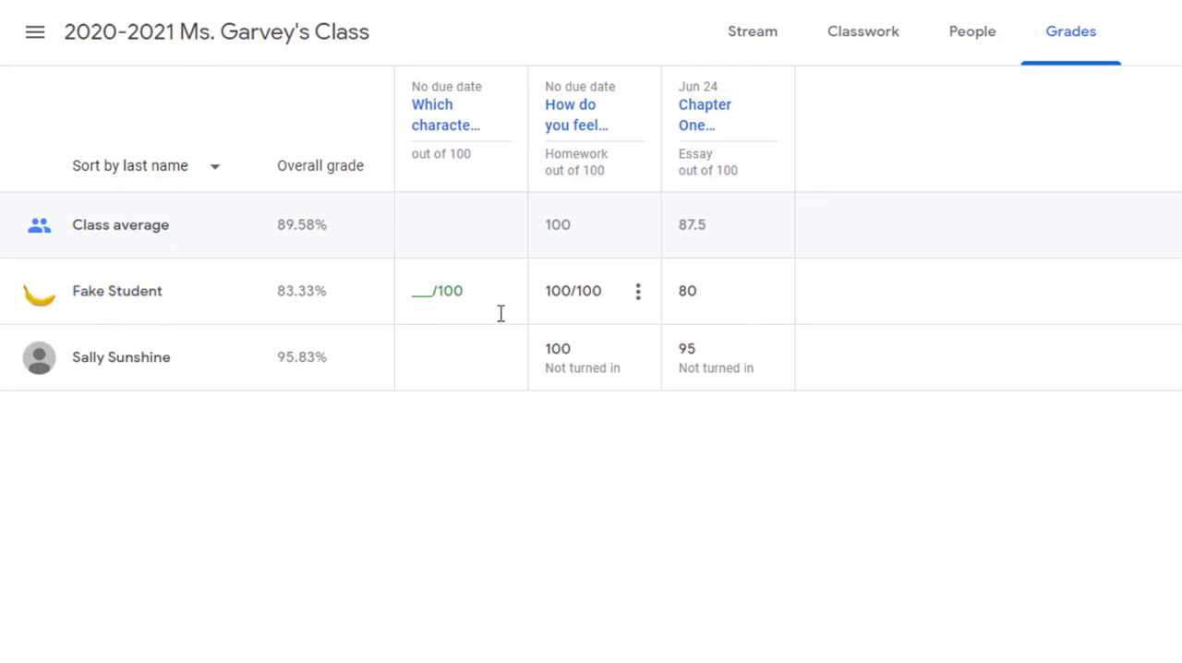
pyautogui.click(425, 296)
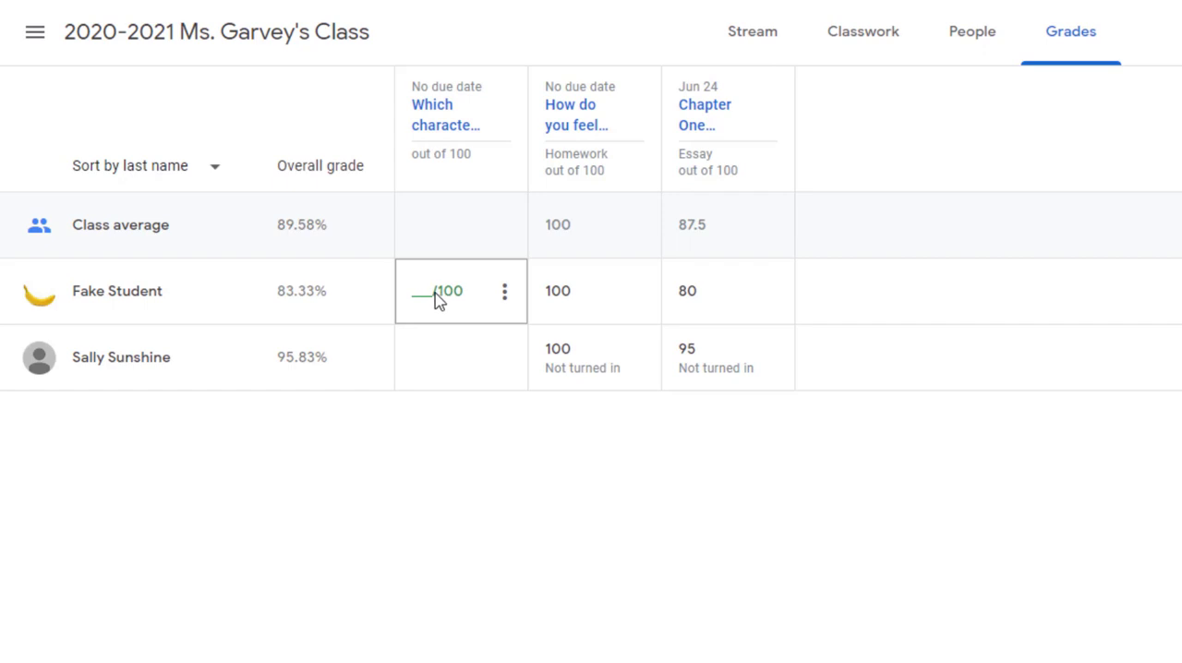
pyautogui.write('90')
pyautogui.click(444, 494)
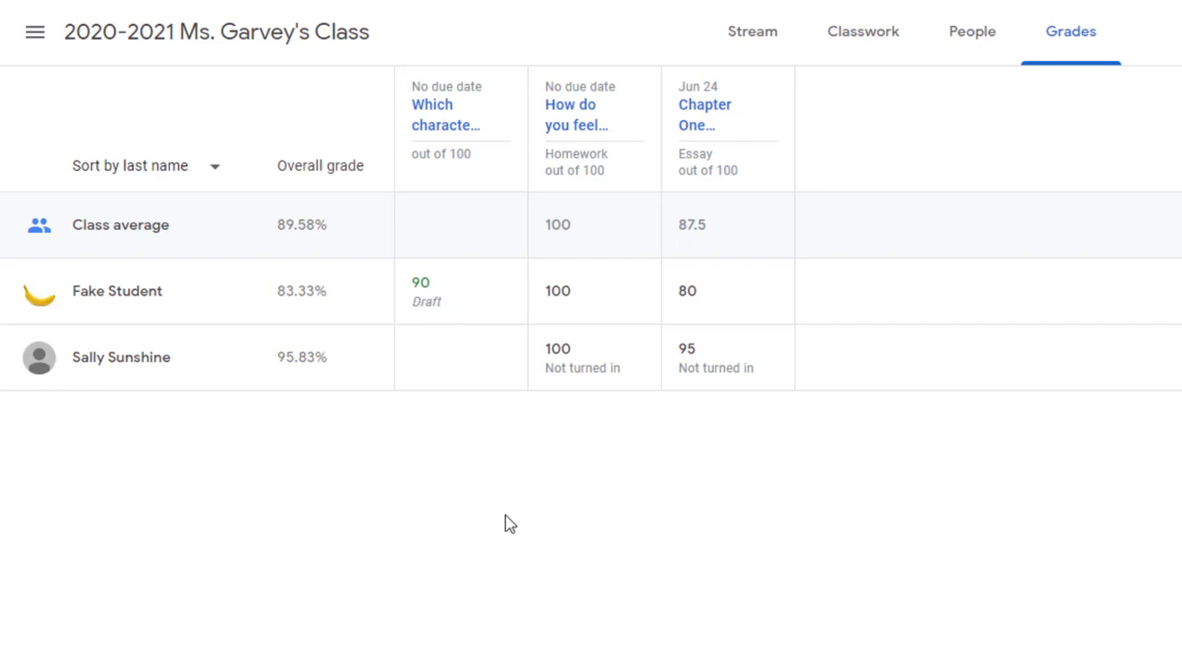
# Return the graded "Which character is your favorite?" question to the first student directly from the gradebook
pyautogui.click(505, 293)
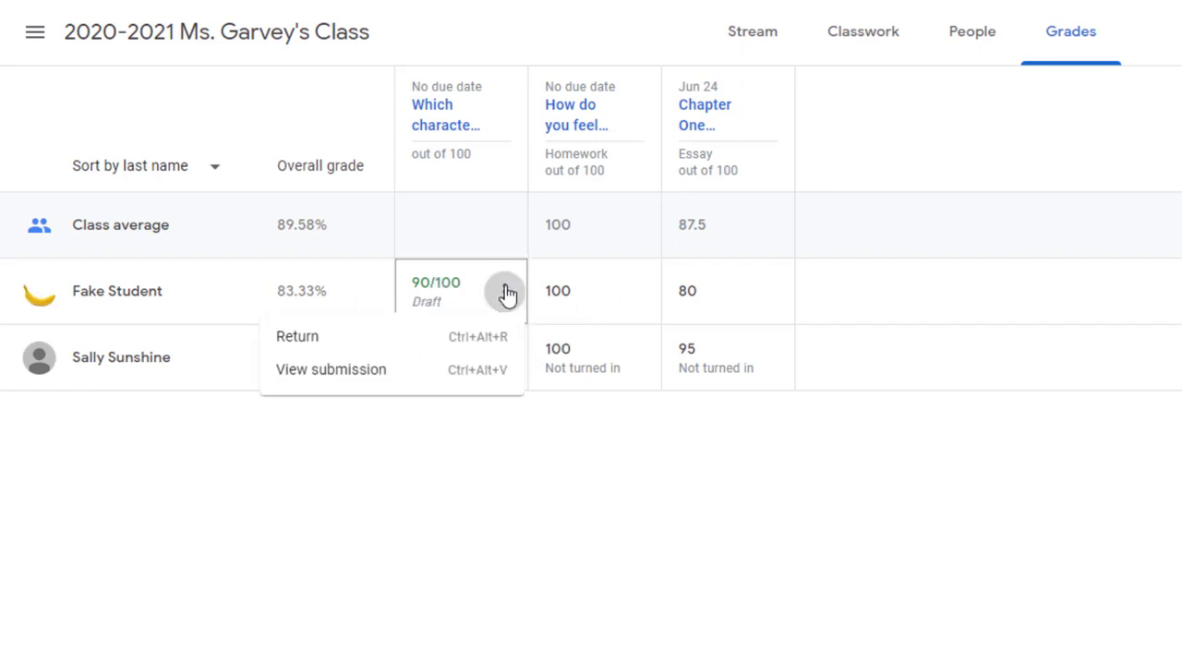
pyautogui.click(405, 351)
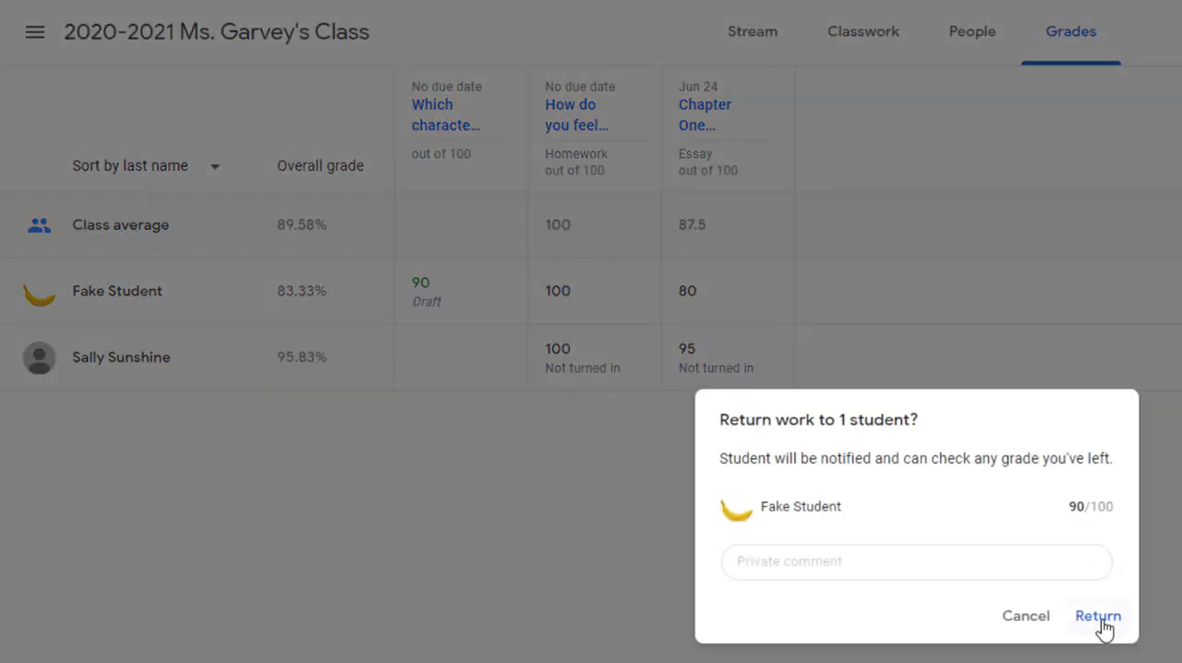
pyautogui.click(1099, 616)
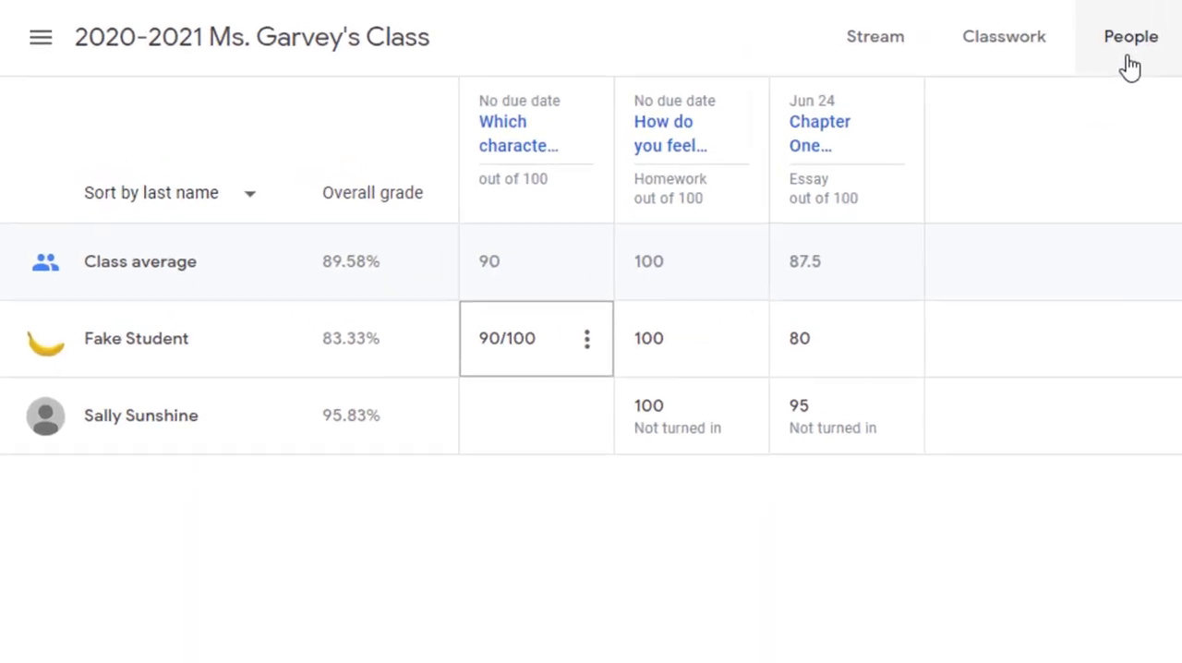
# View the first student's individual page from the class roster and preview a progress email with the student work summary included, without sending it
pyautogui.click(1129, 67)
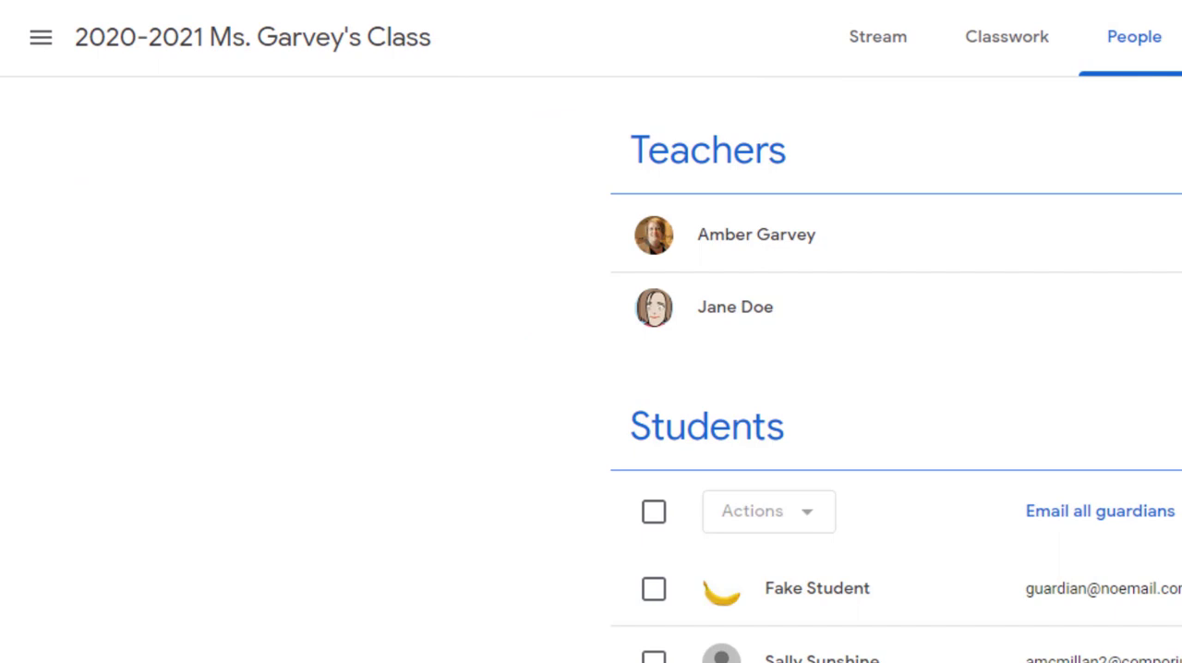
pyautogui.click(867, 599)
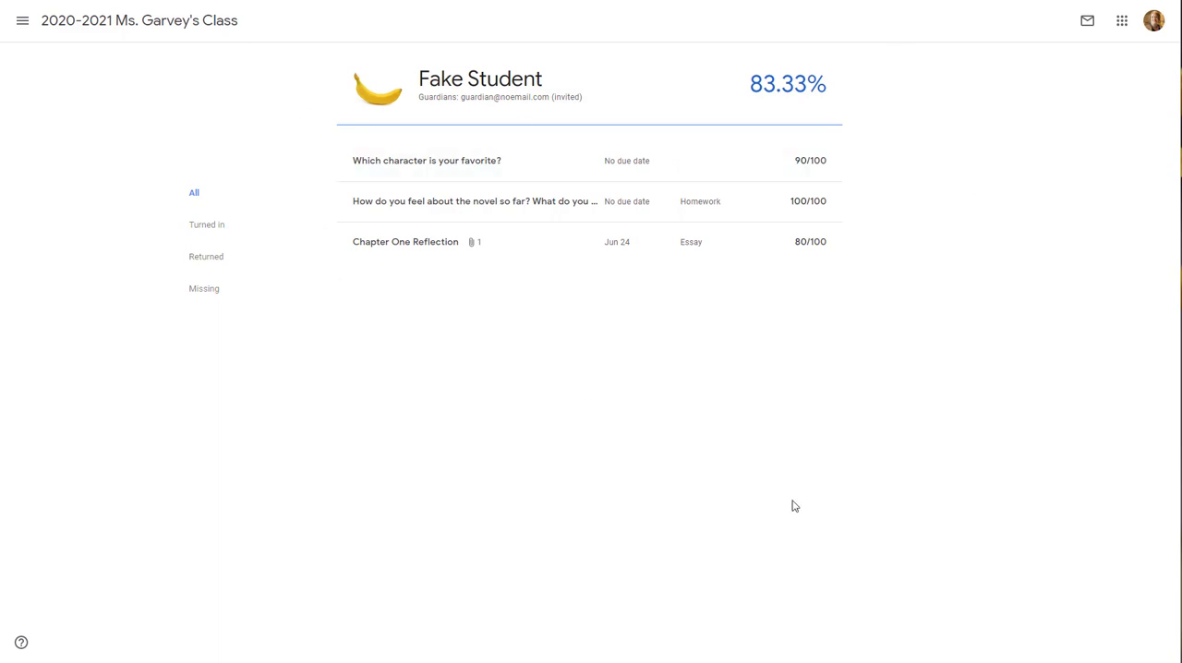
pyautogui.click(1088, 27)
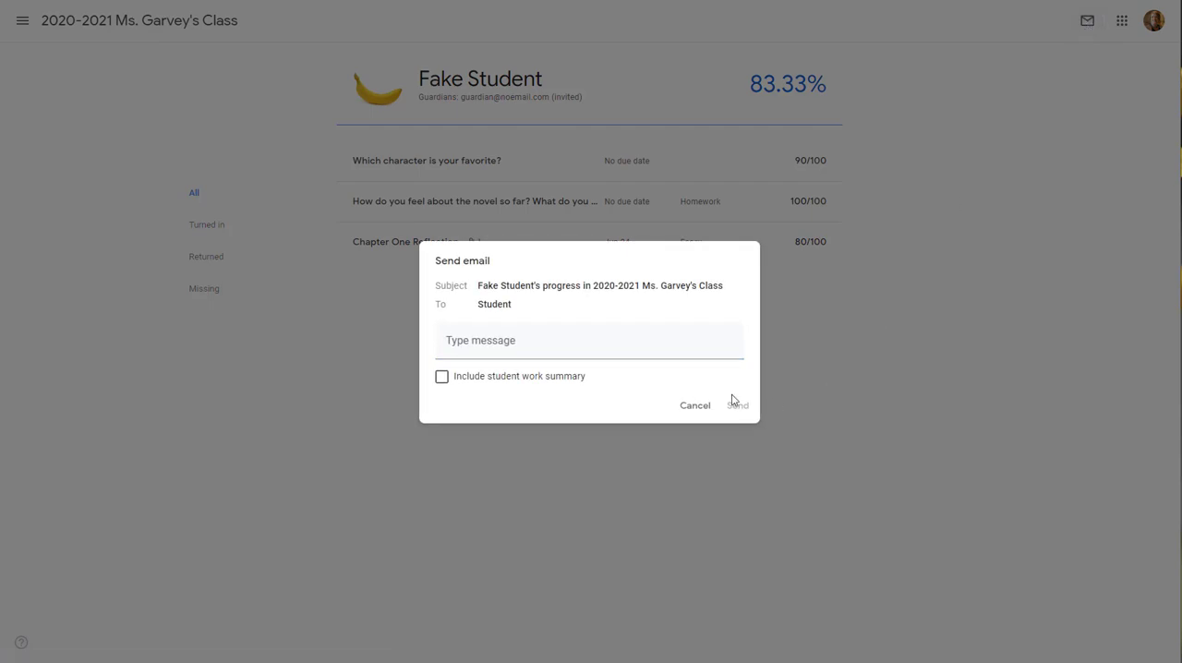
pyautogui.click(444, 382)
pyautogui.click(506, 344)
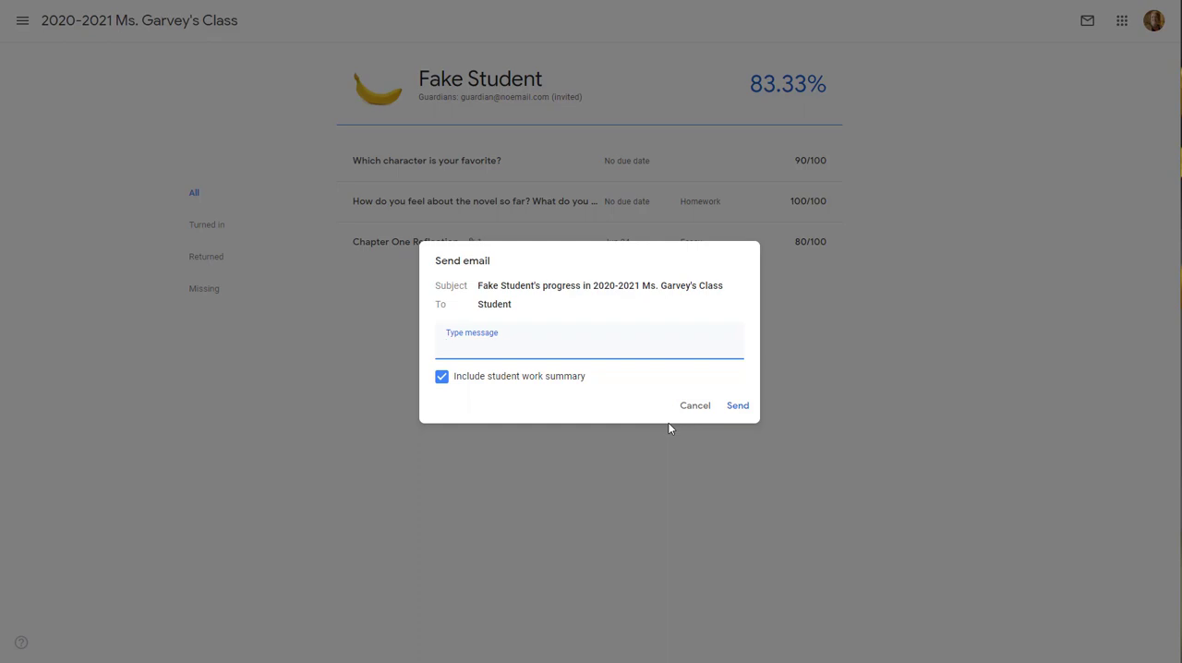
pyautogui.click(691, 411)
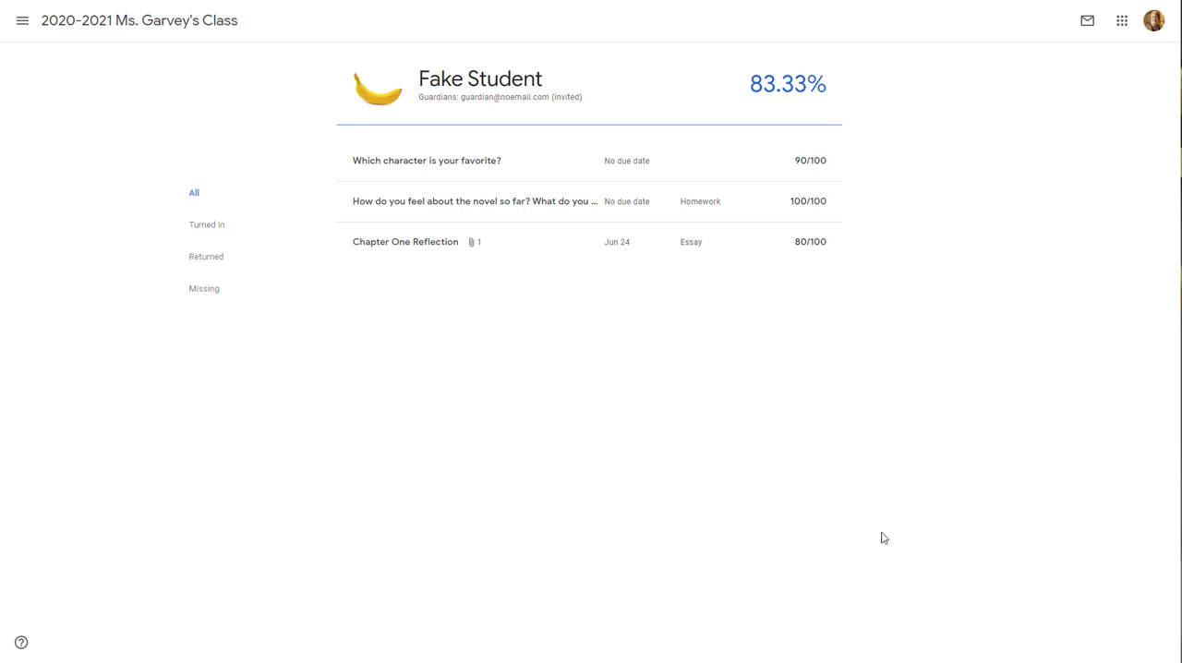
# From the classwork, open the Chapter One Reflection student work and examine its grade export options
pyautogui.click(123, 23)
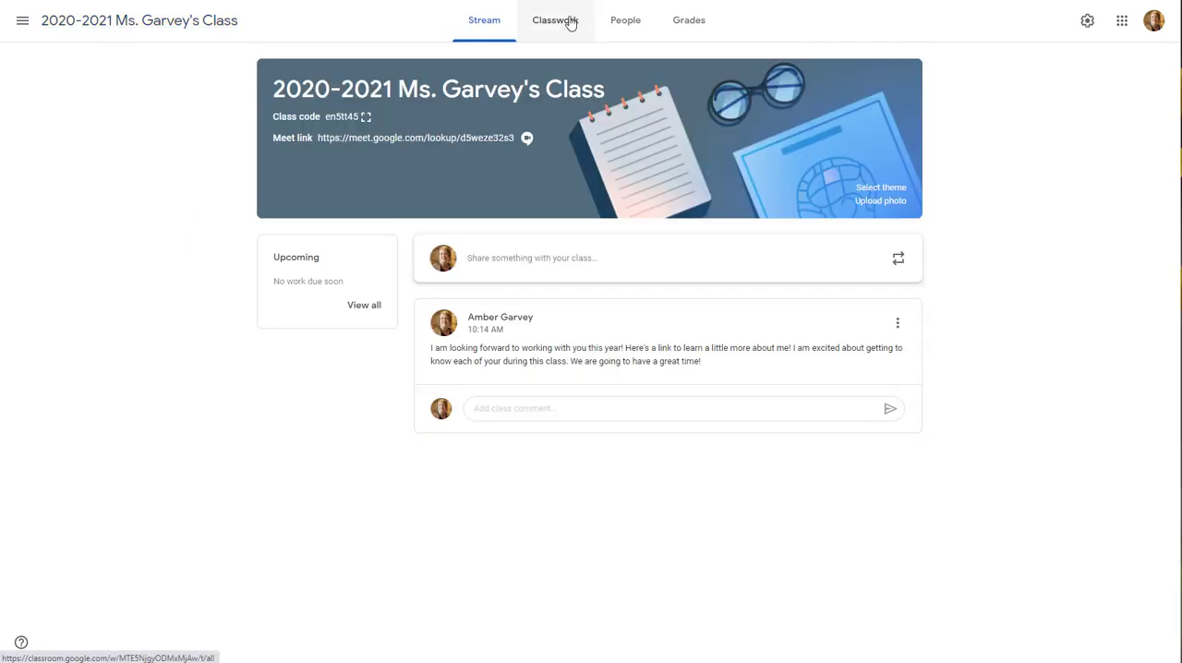
pyautogui.click(569, 22)
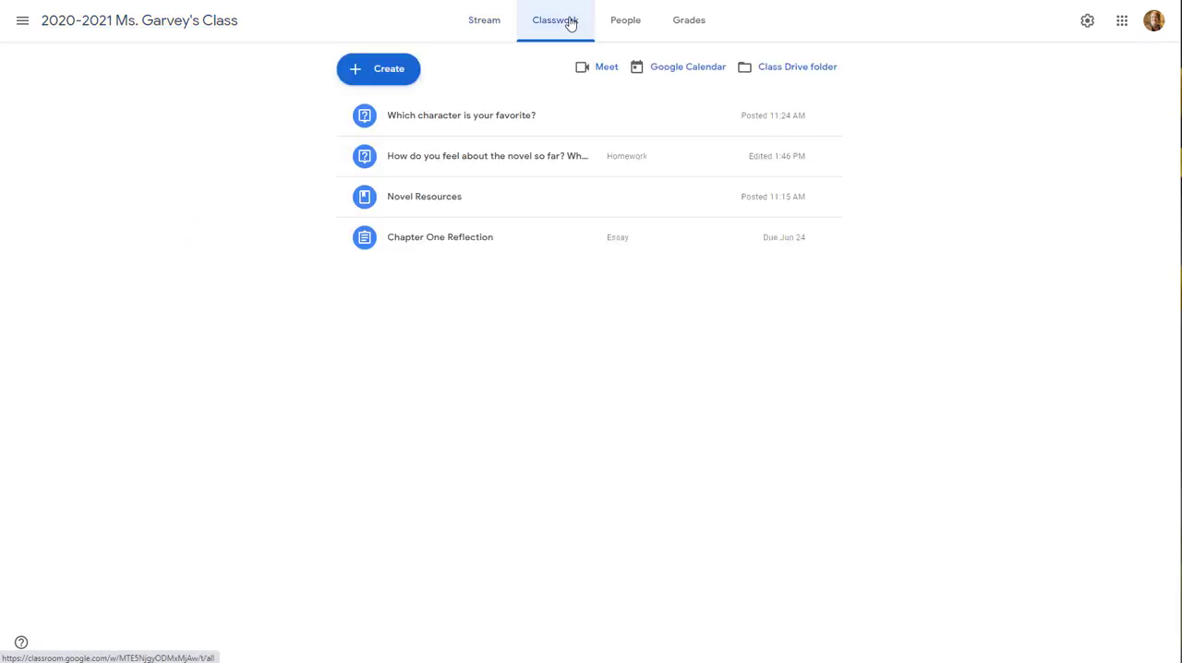
pyautogui.click(464, 240)
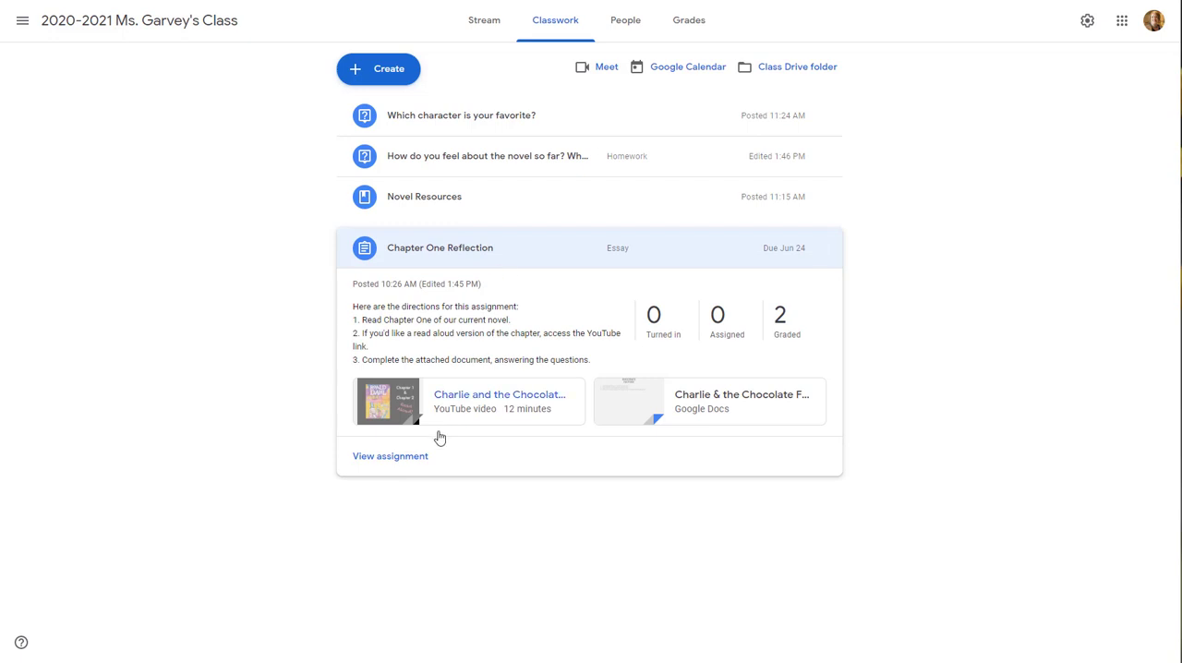
pyautogui.click(415, 459)
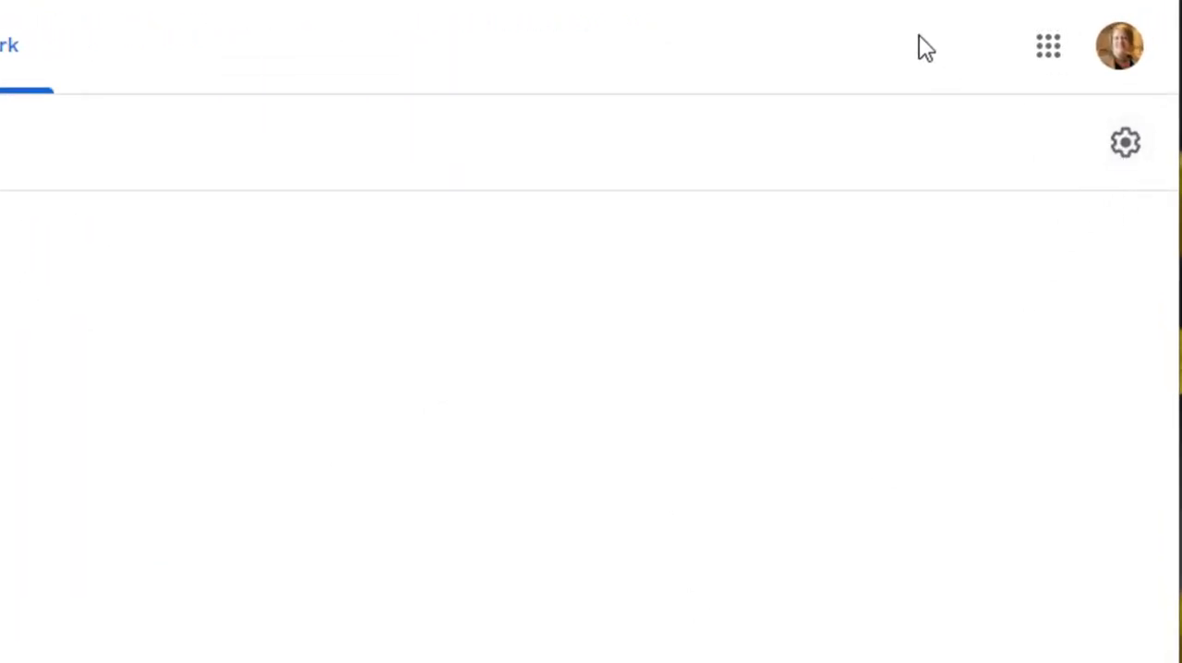
pyautogui.click(1119, 164)
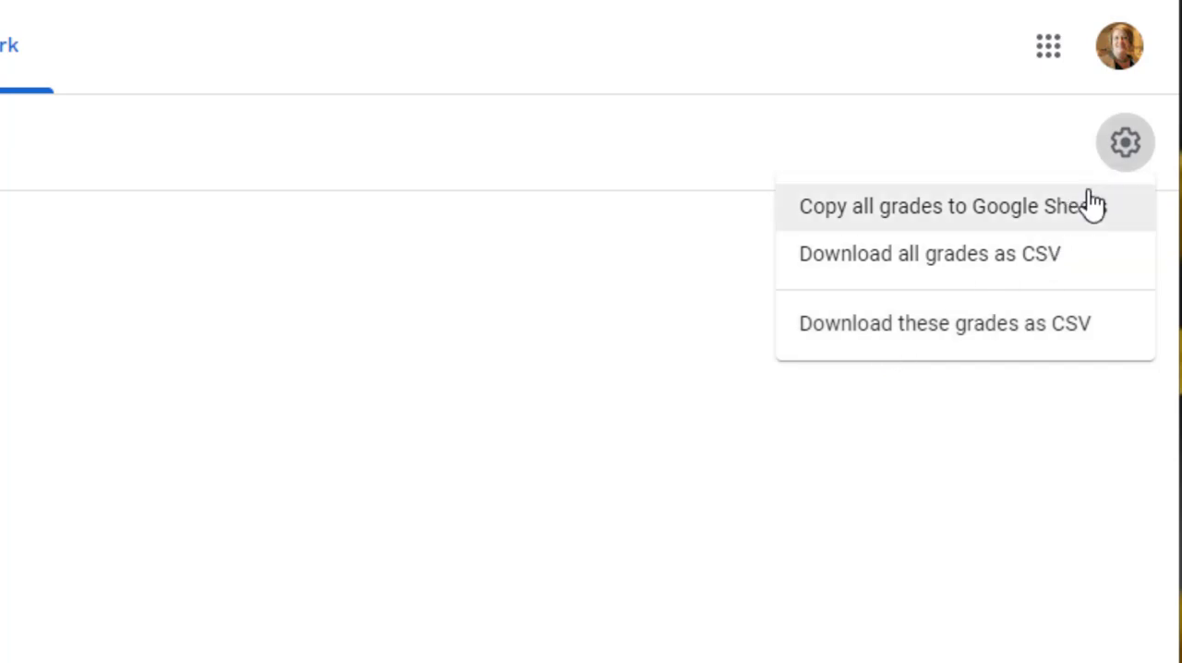
# Check the overall class gradebook, and go back to the class stream
pyautogui.click(153, 18)
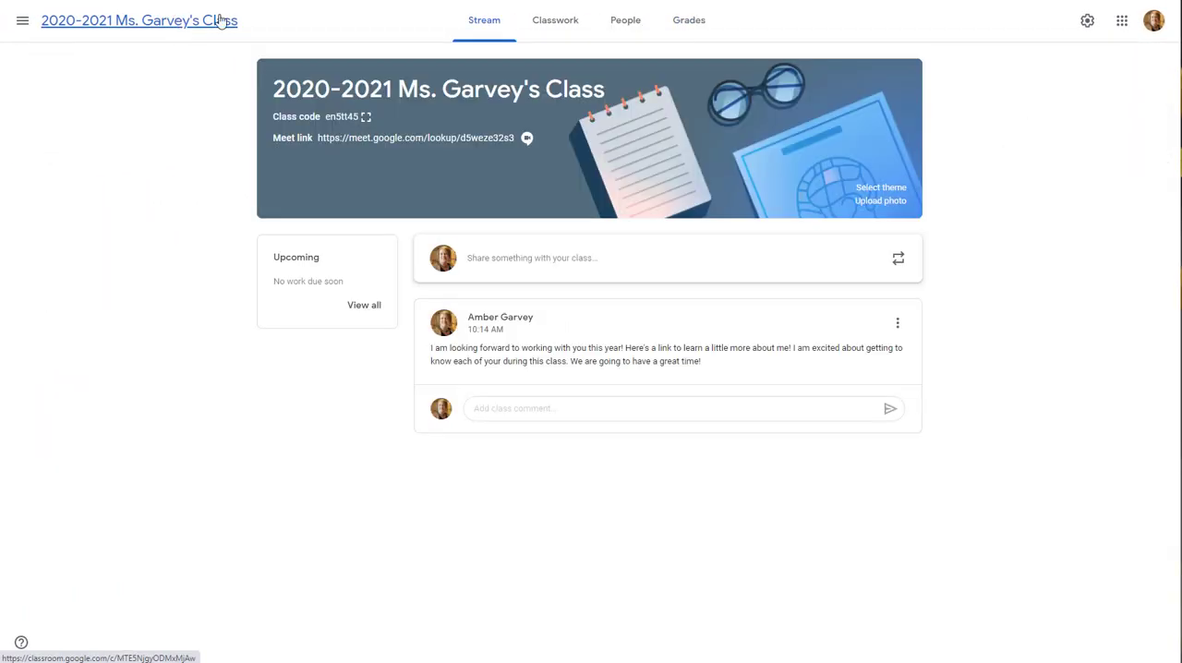
pyautogui.click(688, 27)
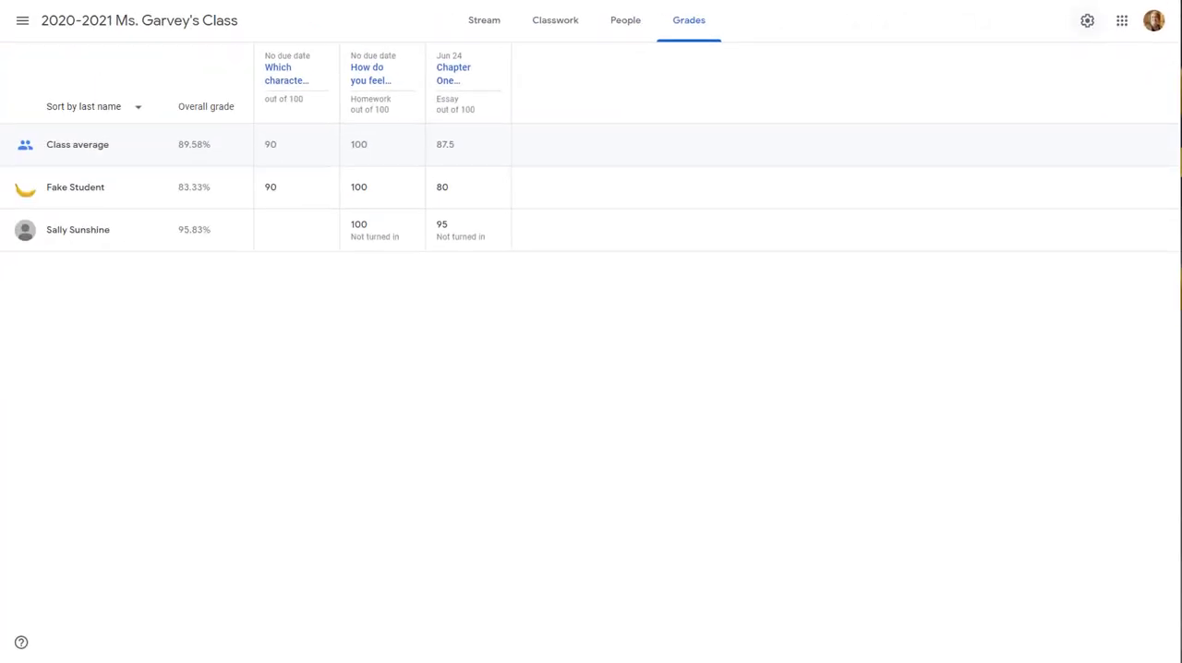
pyautogui.click(132, 29)
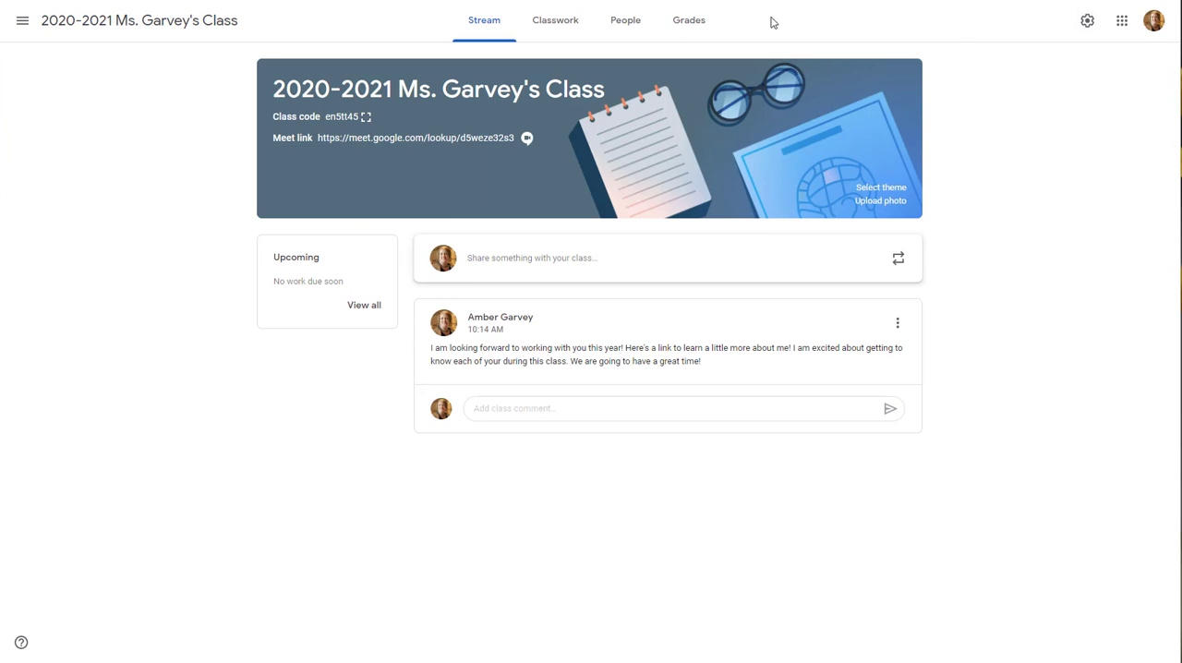
# Reopen the Chapter One Reflection student work and copy all grades to Google Sheets
pyautogui.click(556, 27)
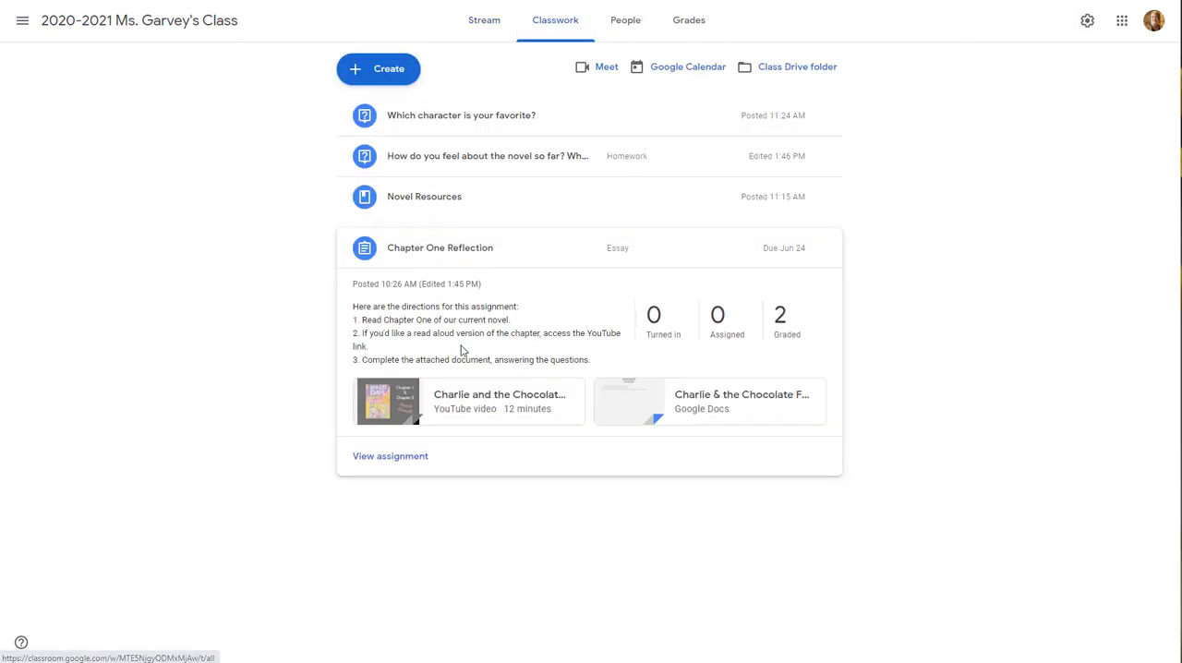
pyautogui.click(418, 457)
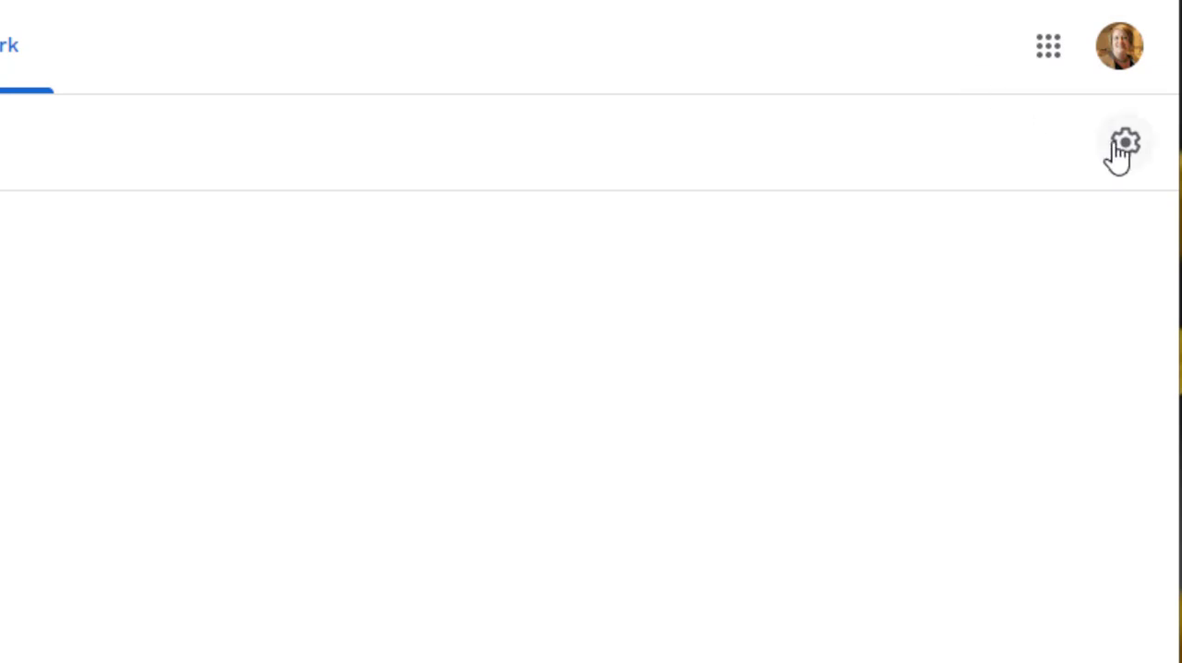
pyautogui.click(1121, 148)
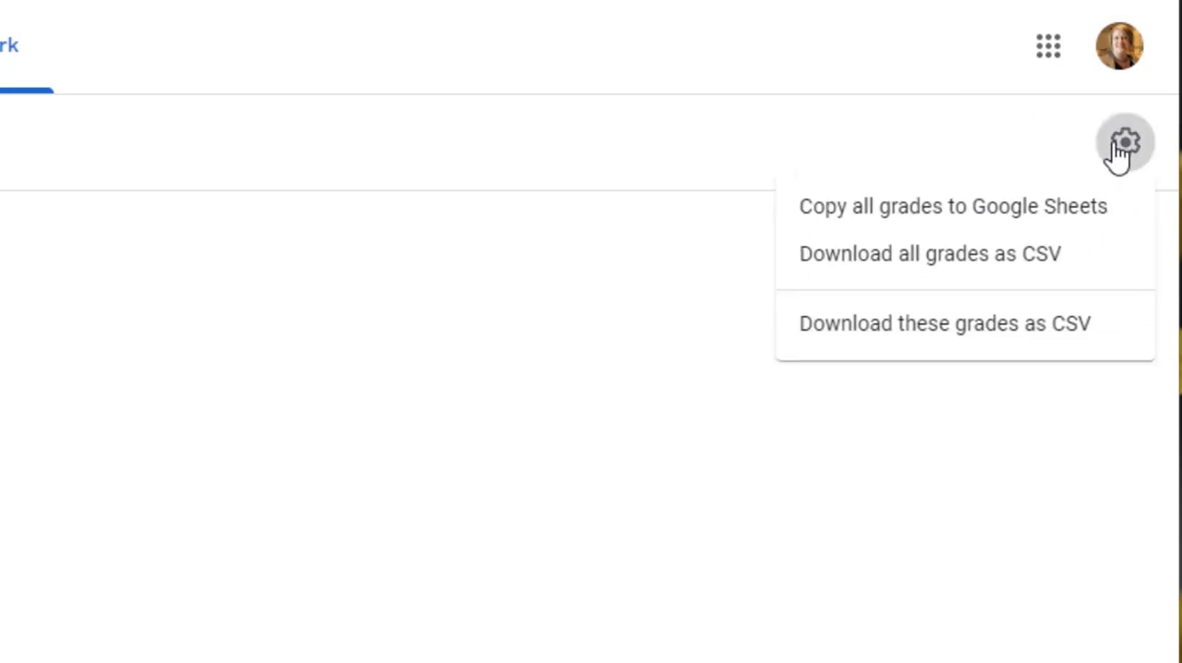
pyautogui.click(1114, 212)
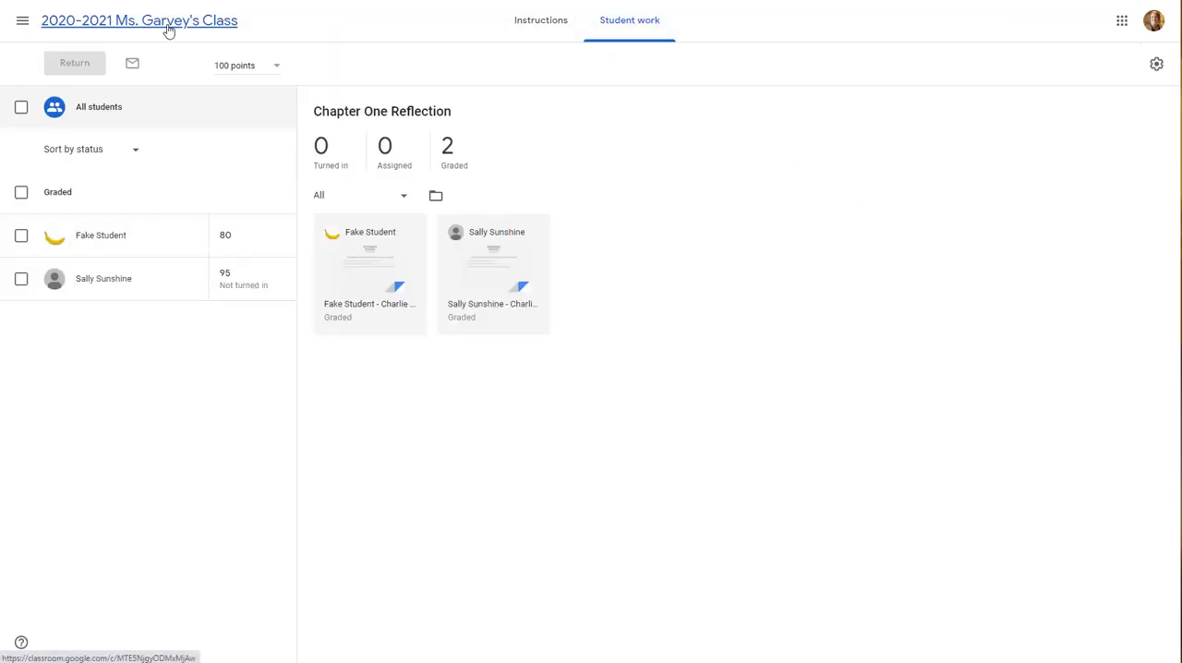
# Review the grade calculation and weighted grade categories in the class settings, and close the settings unchanged
pyautogui.click(225, 24)
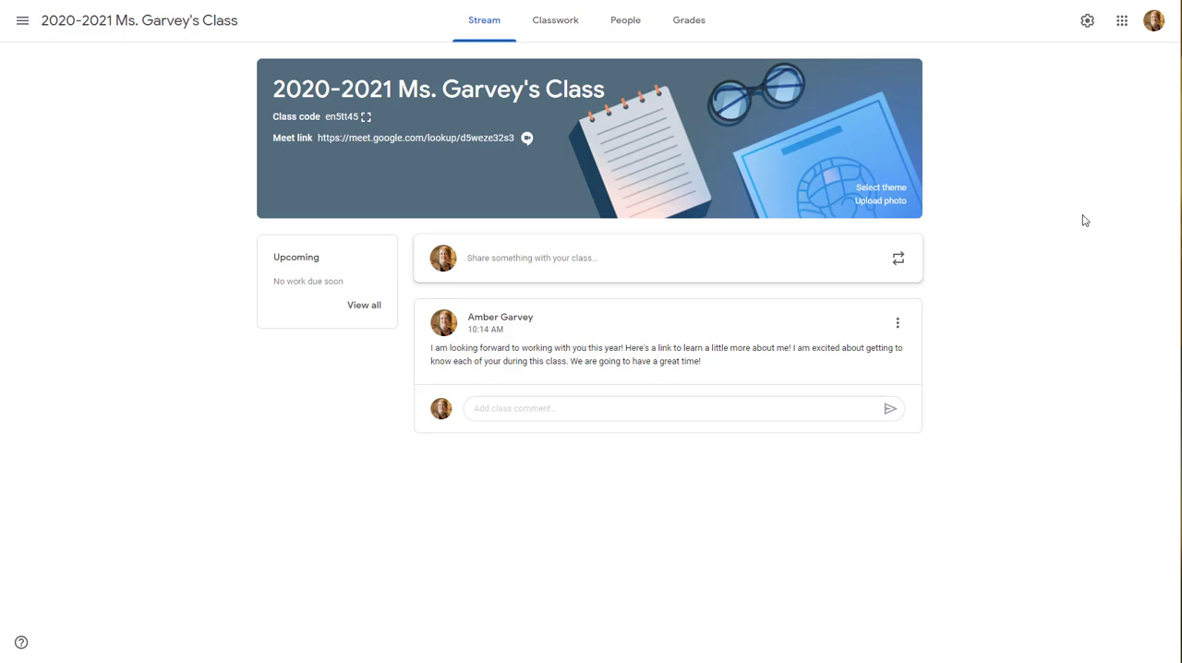
pyautogui.click(1086, 23)
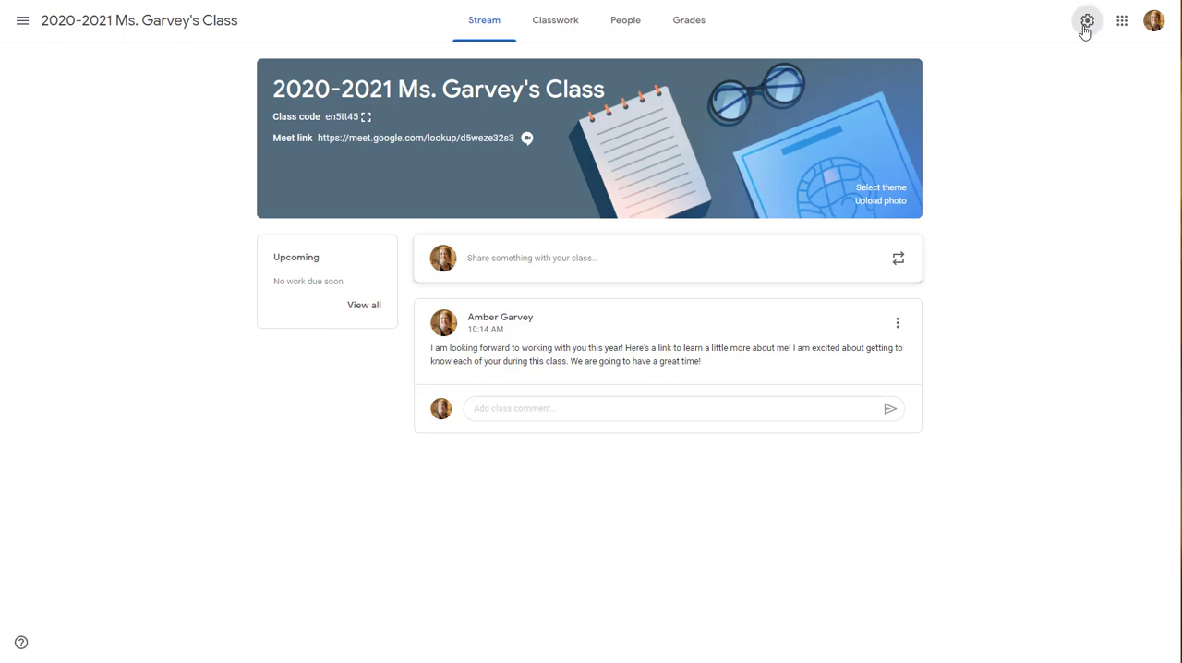
pyautogui.scroll(-3, 1013, 290)
pyautogui.scroll(-3, 1013, 290)
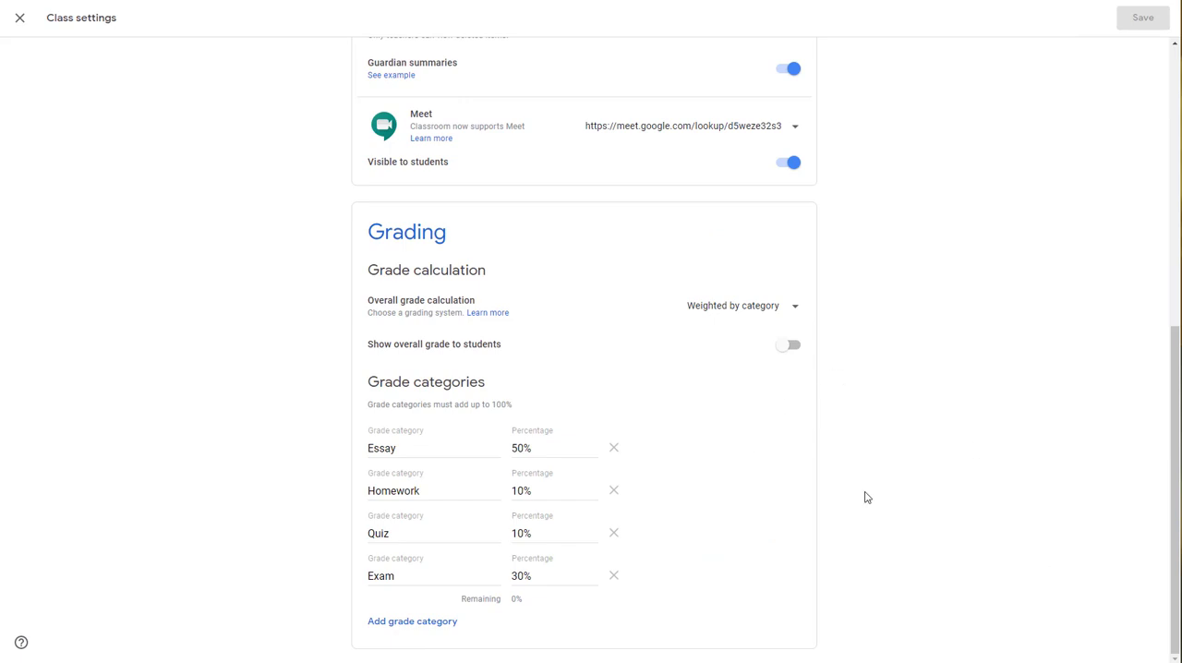
pyautogui.scroll(5, 990, 503)
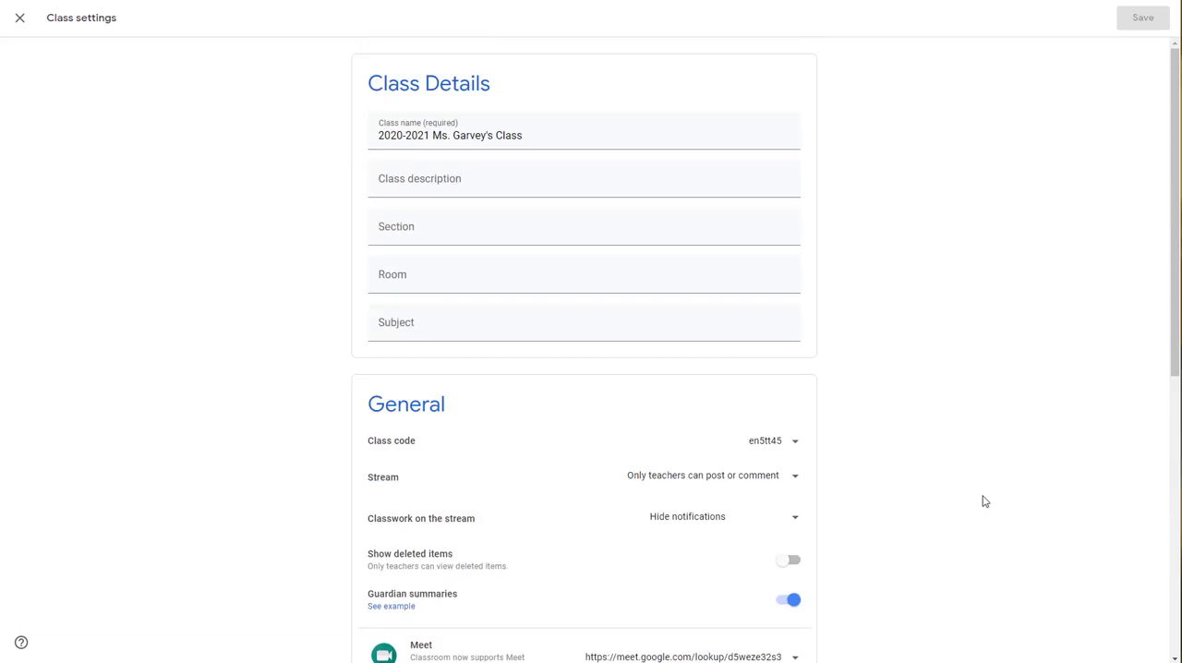
pyautogui.click(18, 19)
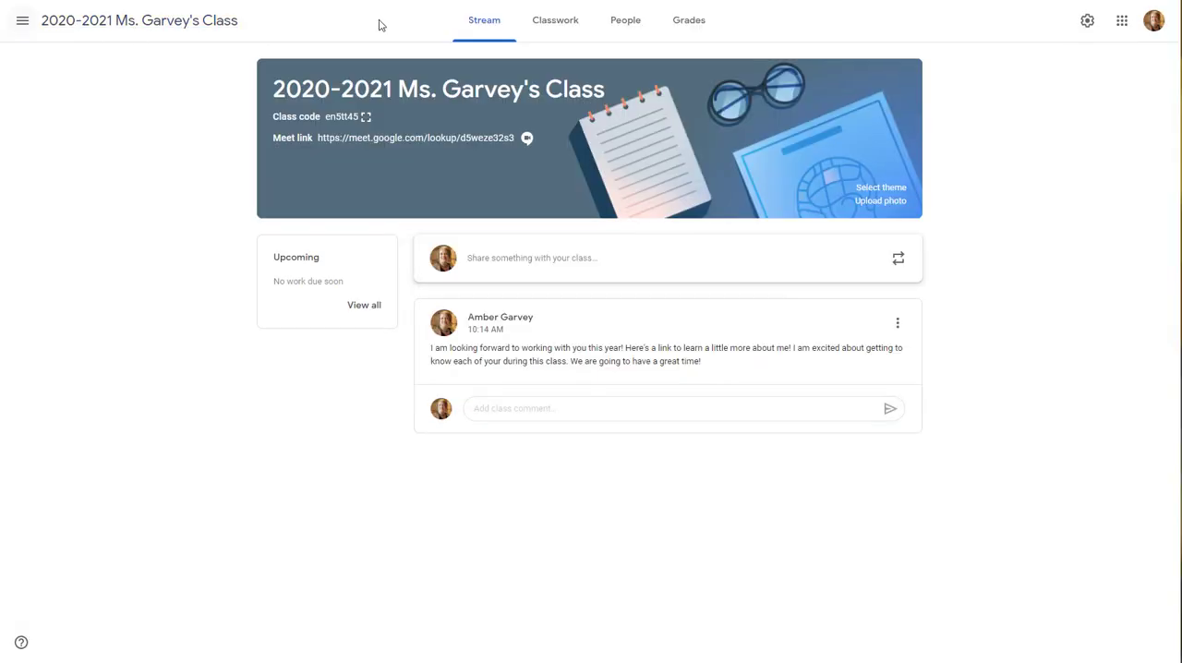
# Open a blank assignment to view the available grade categories, and close it without choosing one
pyautogui.click(555, 20)
pyautogui.click(384, 81)
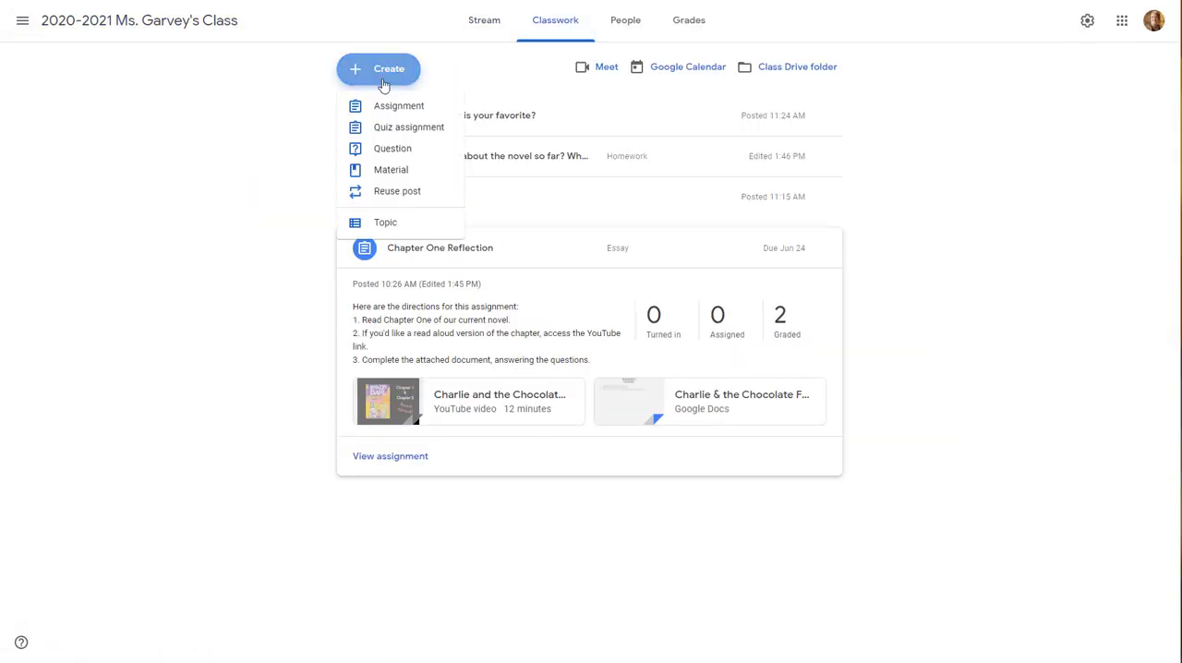
pyautogui.click(387, 107)
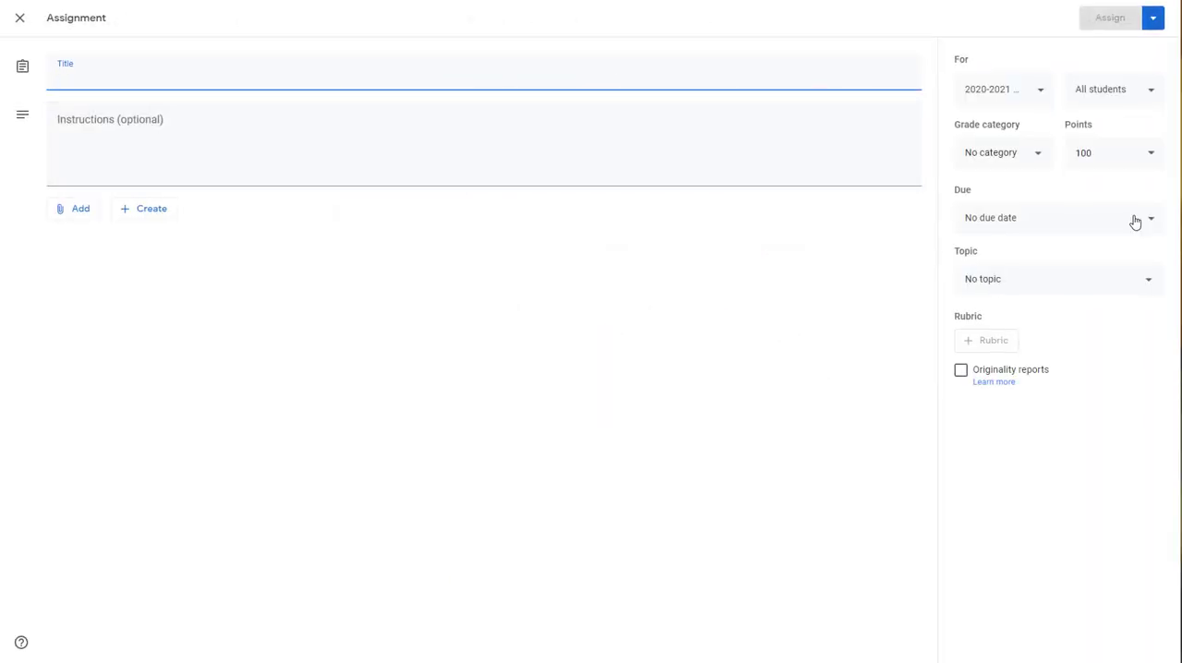
pyautogui.click(1043, 158)
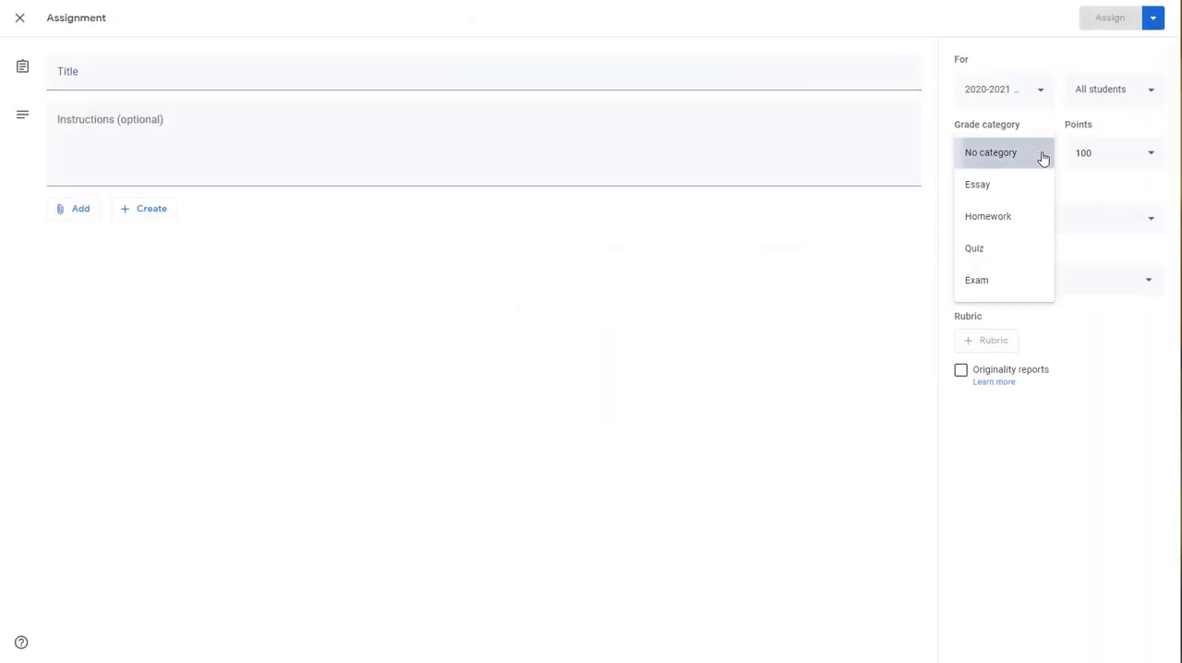
pyautogui.click(1044, 159)
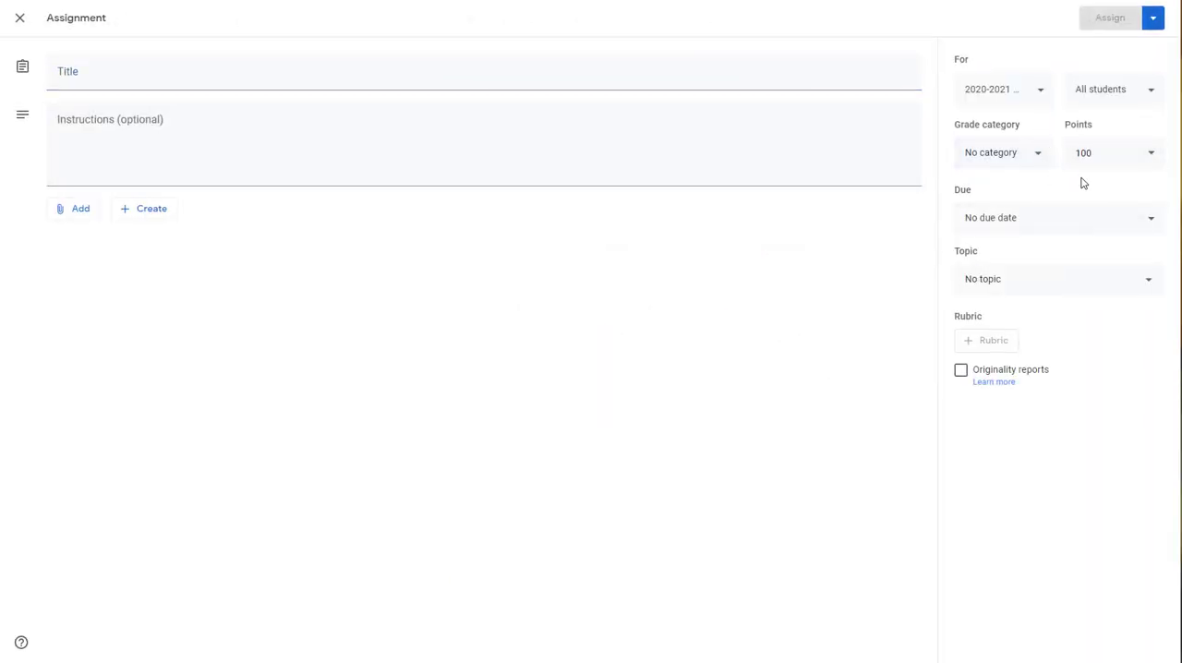
pyautogui.click(20, 20)
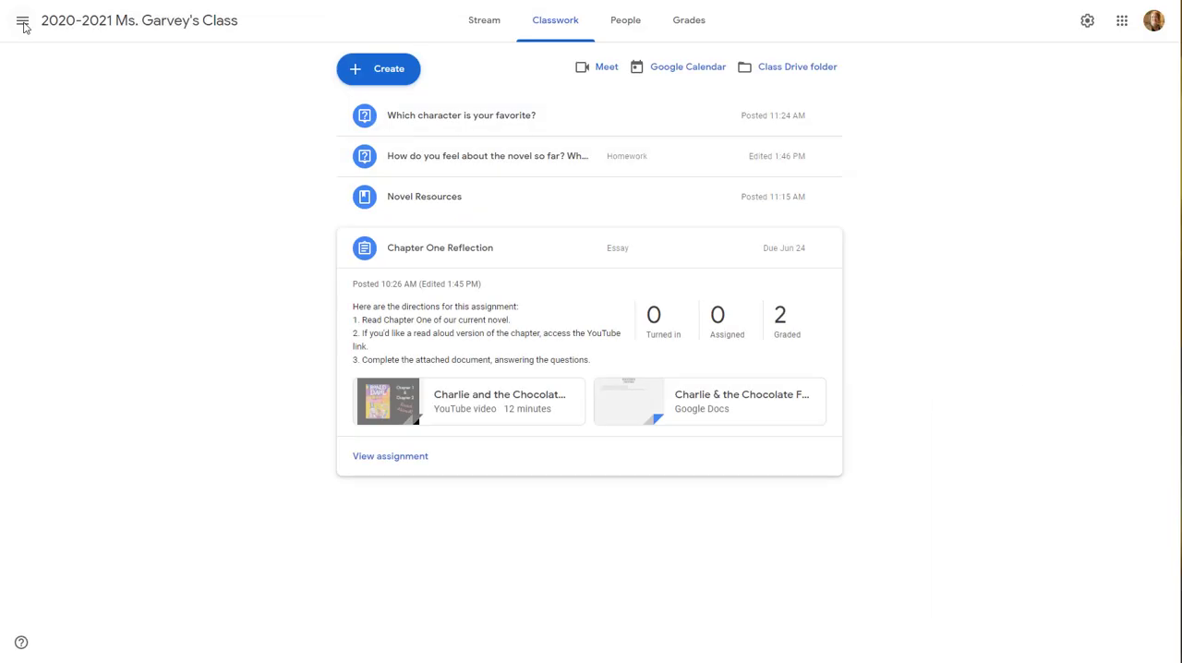
# View the Chapter One Reflection student work, open the second student's submitted document, and return to the class stream
pyautogui.click(415, 456)
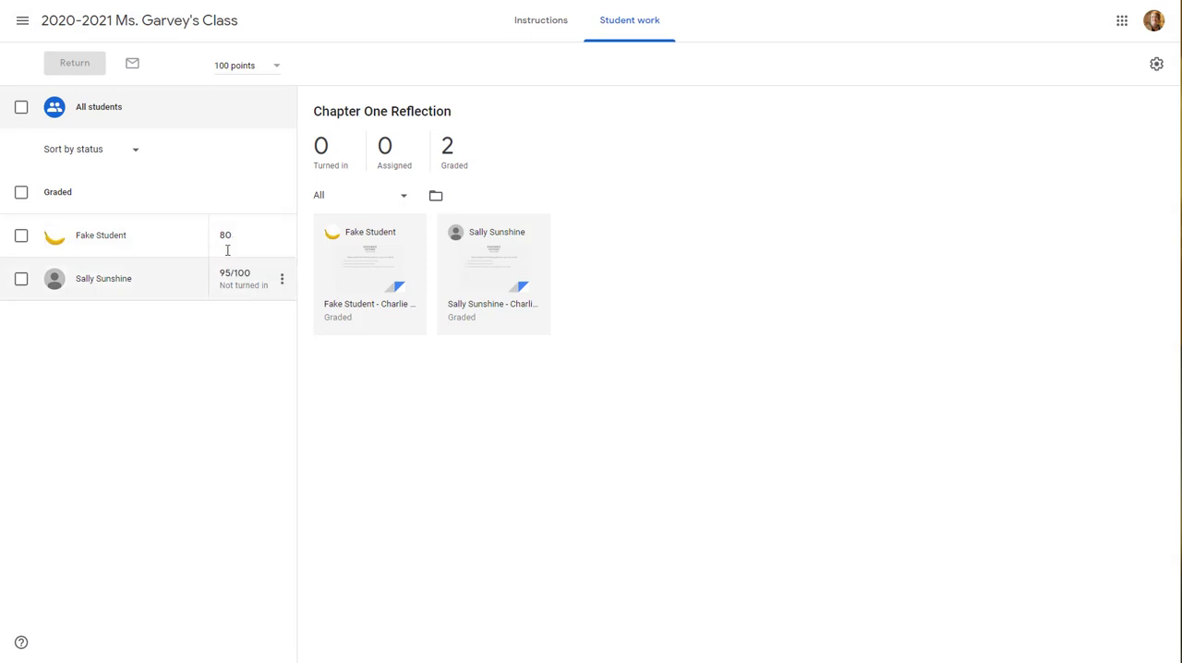
pyautogui.click(463, 267)
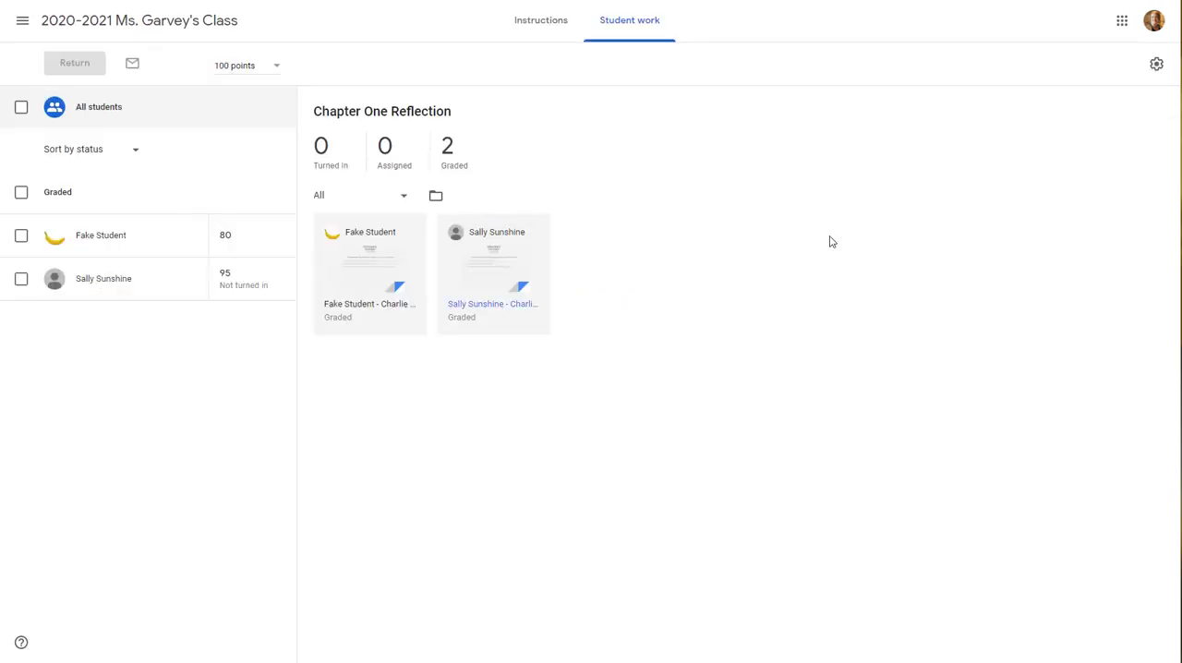
pyautogui.click(157, 22)
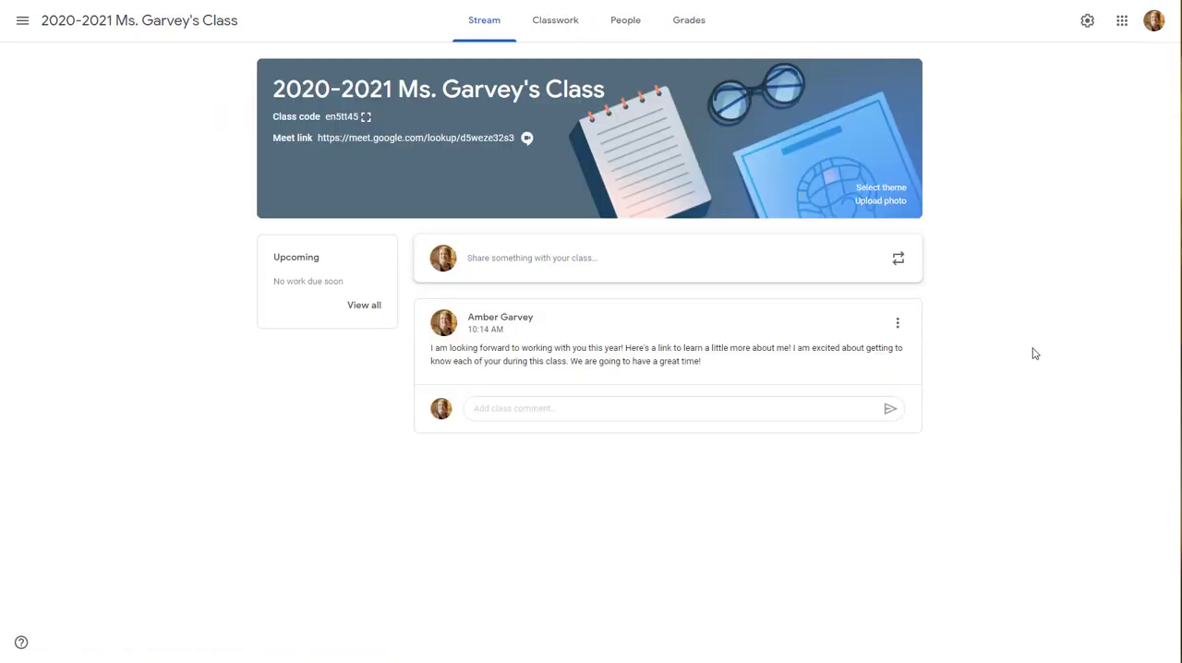